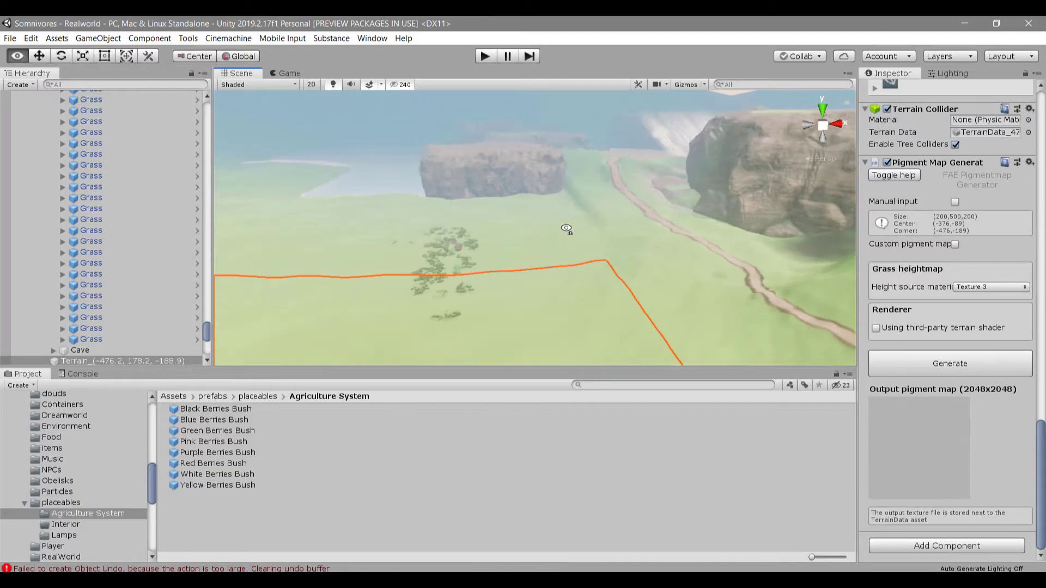
# Step: Paint a dark dirt trail from the existing path down the slope and across the border onto the neighbouring terrain tile
pyautogui.scroll(15, 946, 255)
pyautogui.moveTo(827, 290); pyautogui.dragTo(405, 259, button='right')
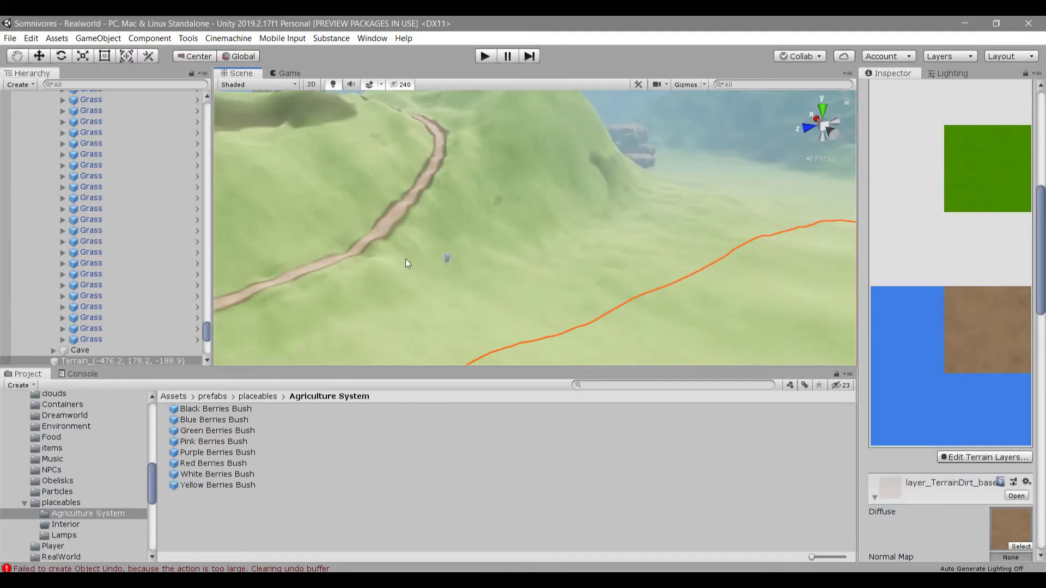
pyautogui.click(306, 276)
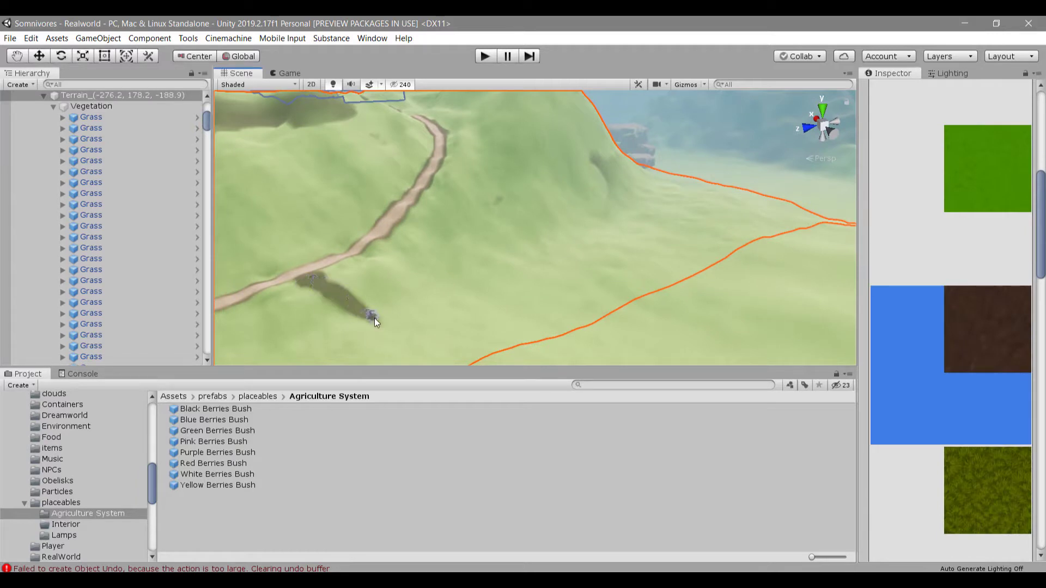
pyautogui.moveTo(382, 326); pyautogui.dragTo(353, 380, button='right')
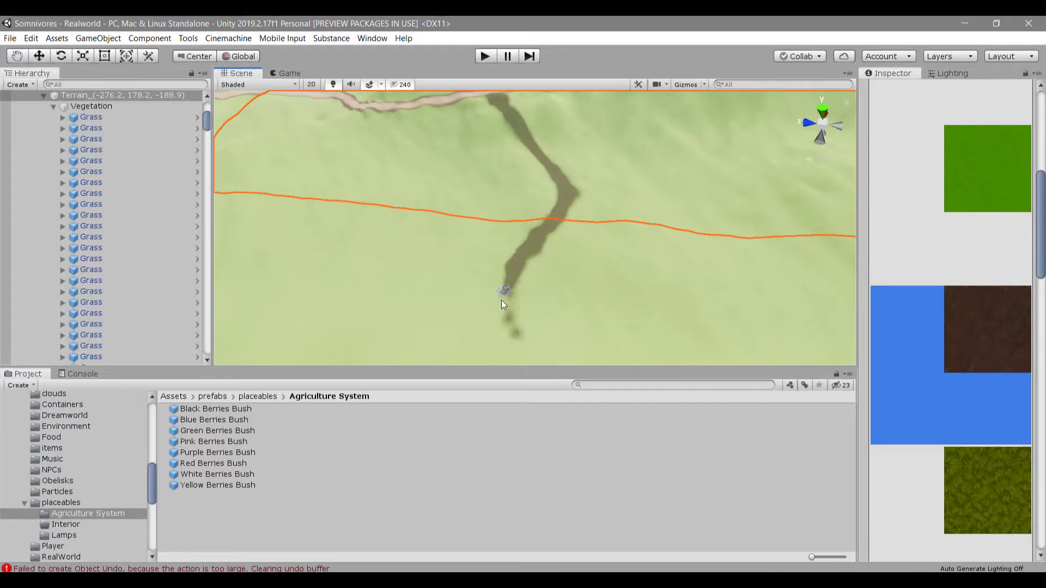
pyautogui.click(503, 304)
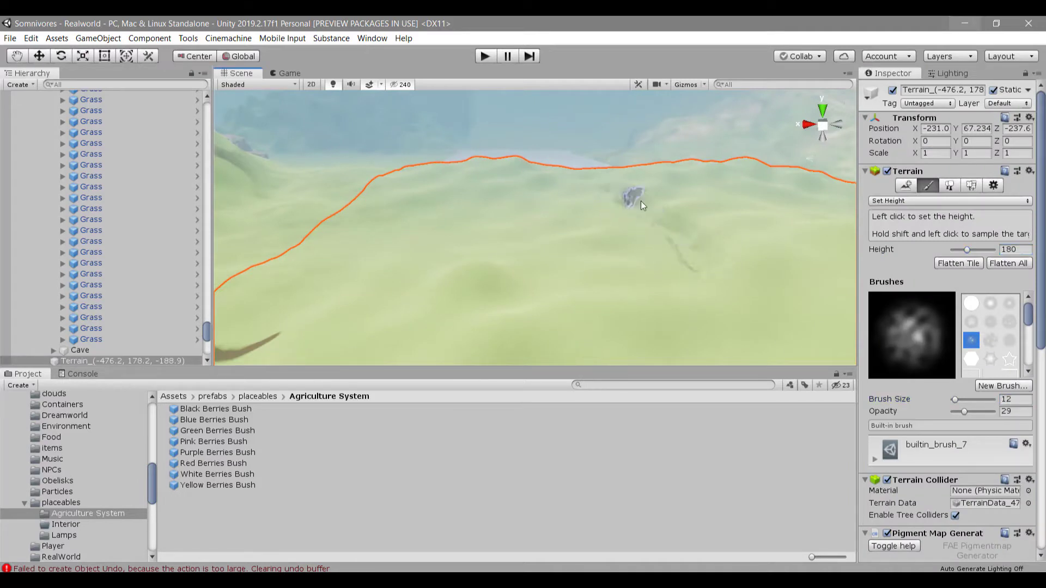
# Step: Set the terrain target height to 175 and carve a winding river channel through the green hills
pyautogui.moveTo(619, 218); pyautogui.dragTo(538, 237, button='right')
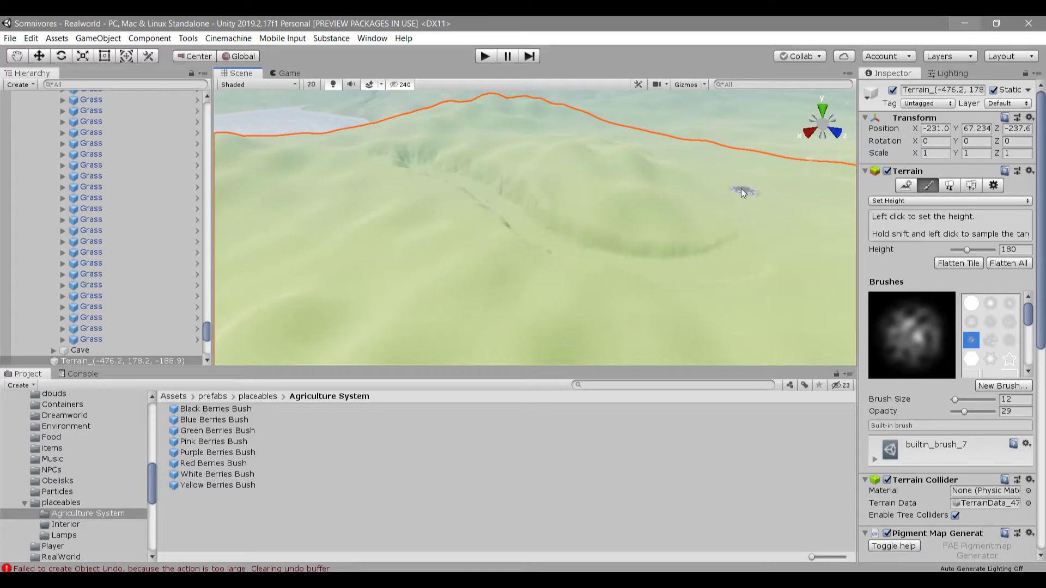
pyautogui.click(1007, 250)
pyautogui.write('175')
pyautogui.moveTo(740, 258); pyautogui.dragTo(586, 261)
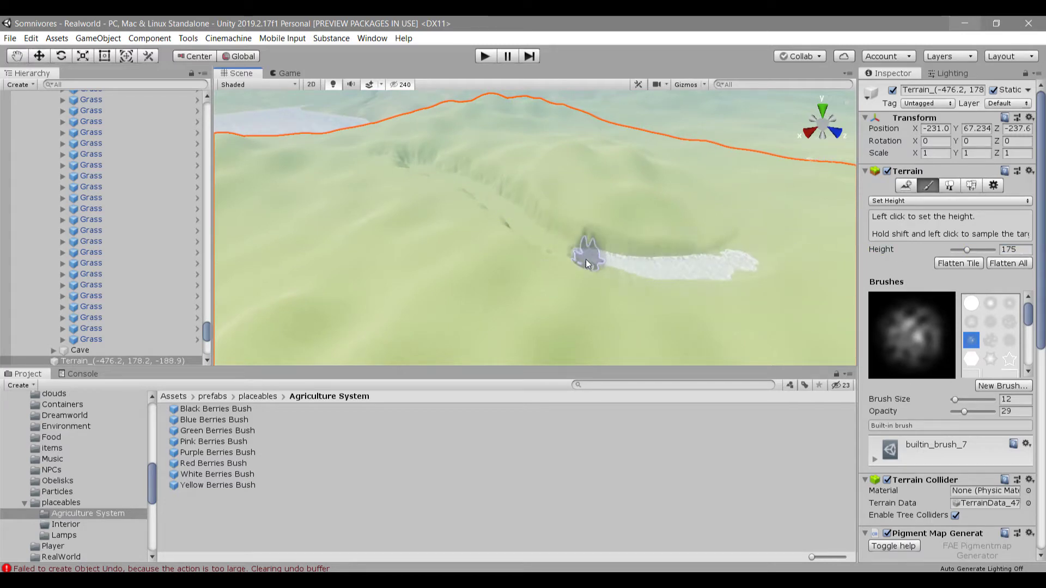
pyautogui.moveTo(520, 172); pyautogui.dragTo(477, 284, button='middle')
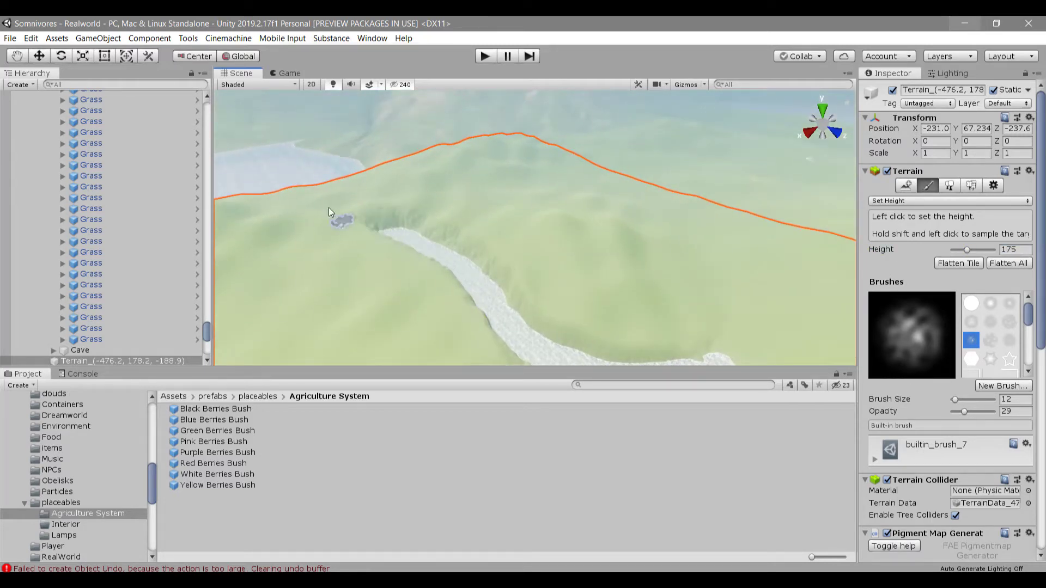
# Step: Extend the river channel across the tile border and through the neighbouring tile to the large body of water
pyautogui.moveTo(328, 211); pyautogui.dragTo(502, 238, button='right')
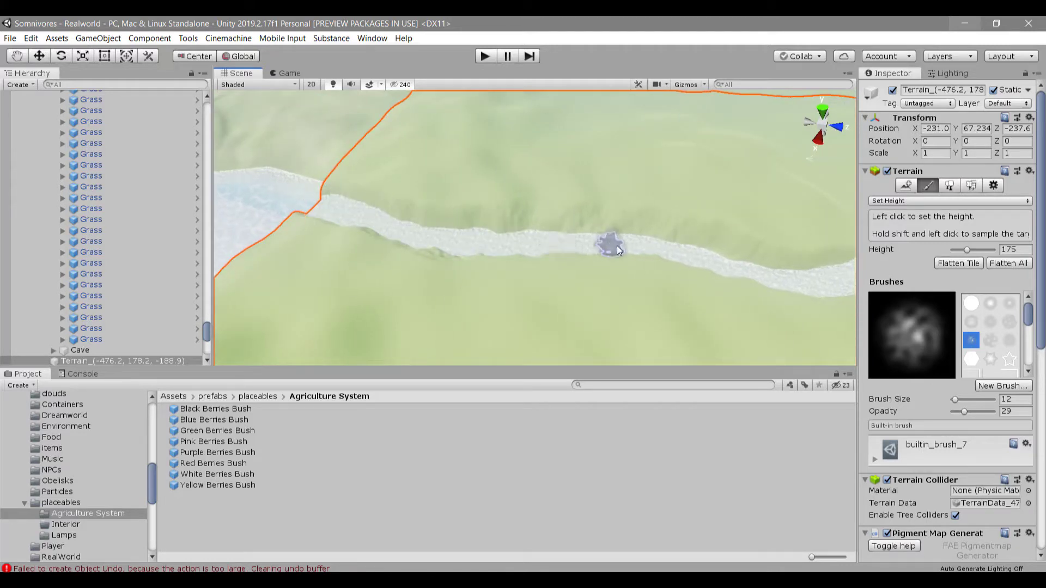
pyautogui.moveTo(616, 246); pyautogui.dragTo(435, 243, button='middle')
pyautogui.moveTo(714, 224); pyautogui.dragTo(513, 220, button='middle')
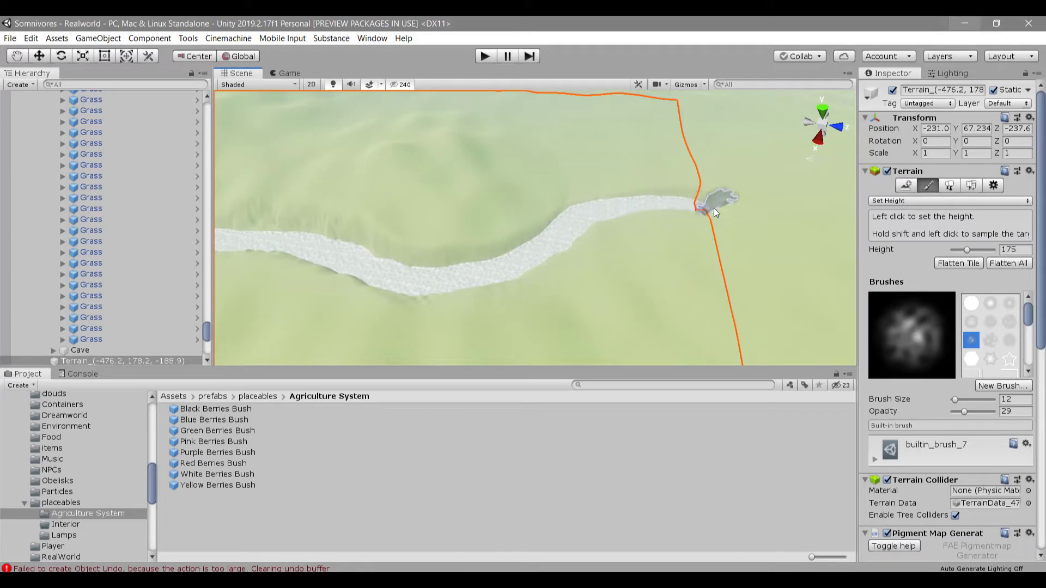
pyautogui.moveTo(713, 208)
pyautogui.mouseDown()
pyautogui.moveTo(688, 207)
pyautogui.moveTo(773, 222)
pyautogui.mouseUp()
pyautogui.moveTo(772, 222); pyautogui.dragTo(480, 191, button='middle')
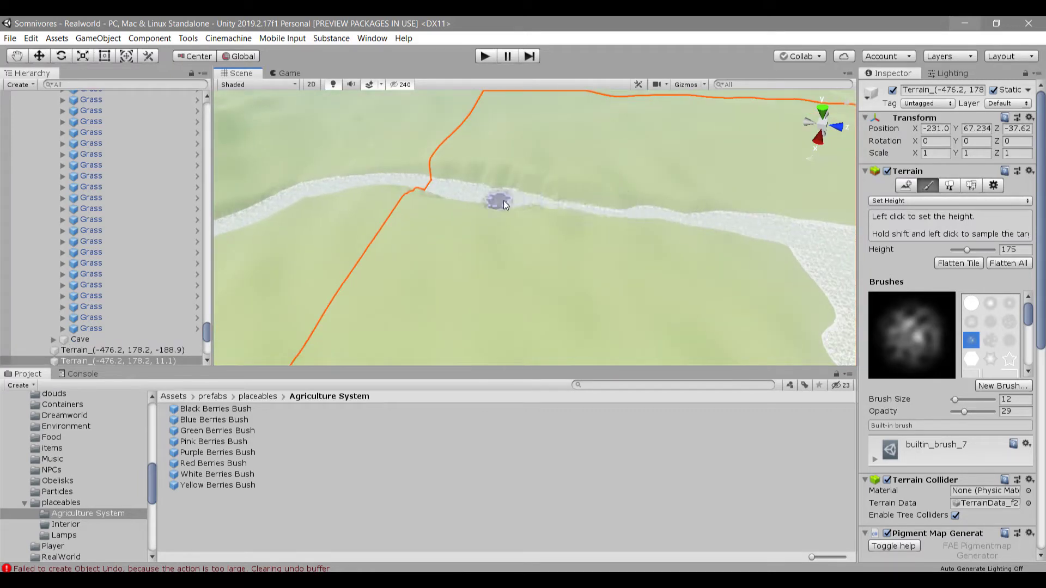
# Step: Paint the dark dirt texture over the lakebed and its shoreline with brush size 79 and opacity 100
pyautogui.moveTo(776, 253); pyautogui.dragTo(695, 201, button='middle')
pyautogui.moveTo(696, 201); pyautogui.dragTo(580, 191, button='right')
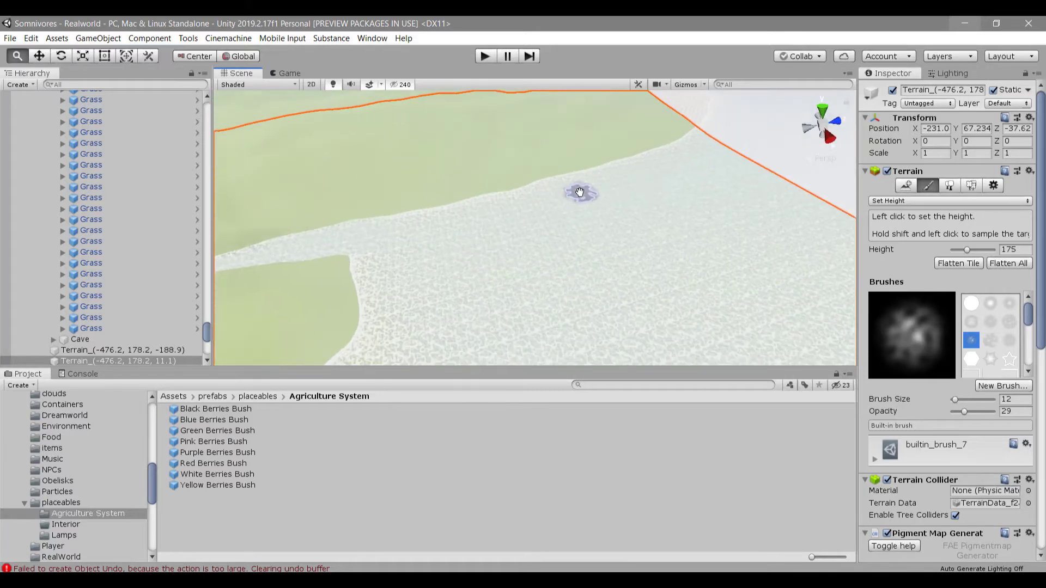
pyautogui.moveTo(579, 191); pyautogui.dragTo(551, 205, button='middle')
pyautogui.click(650, 219)
pyautogui.click(894, 201)
pyautogui.click(894, 221)
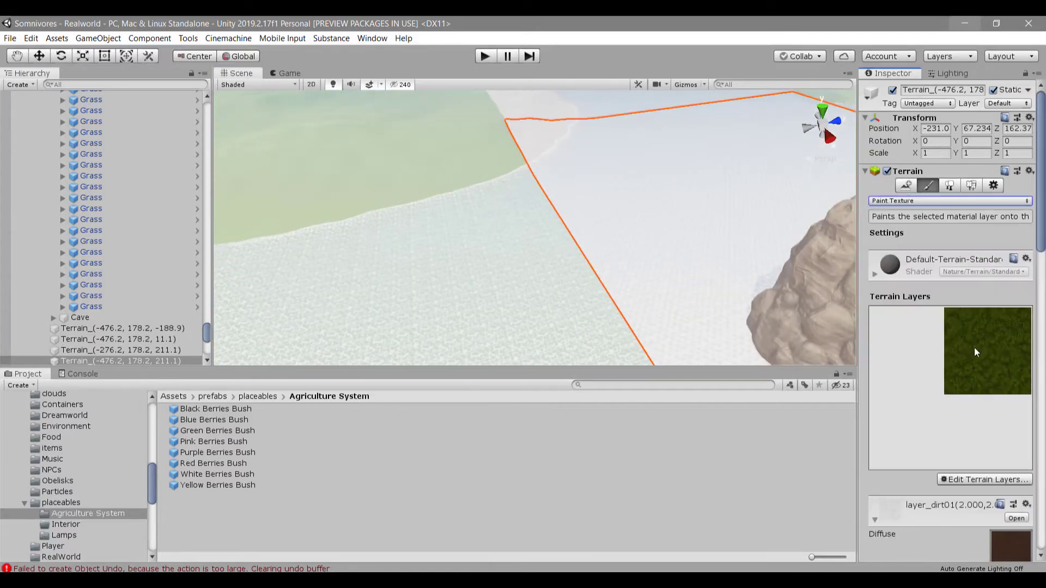
pyautogui.scroll(-10, 946, 318)
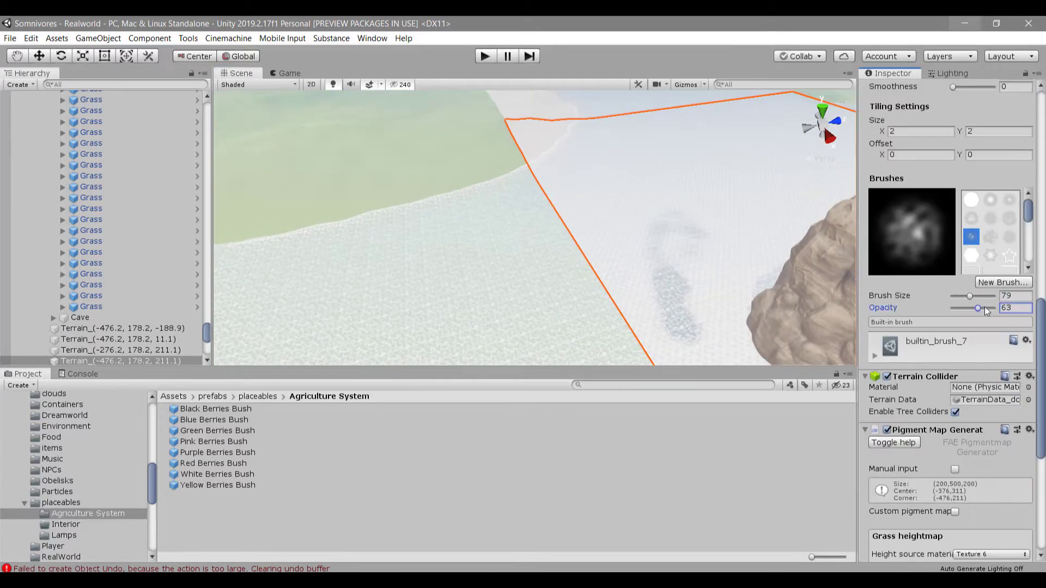
pyautogui.moveTo(985, 311); pyautogui.dragTo(997, 311)
pyautogui.moveTo(731, 155); pyautogui.dragTo(618, 236, button='right')
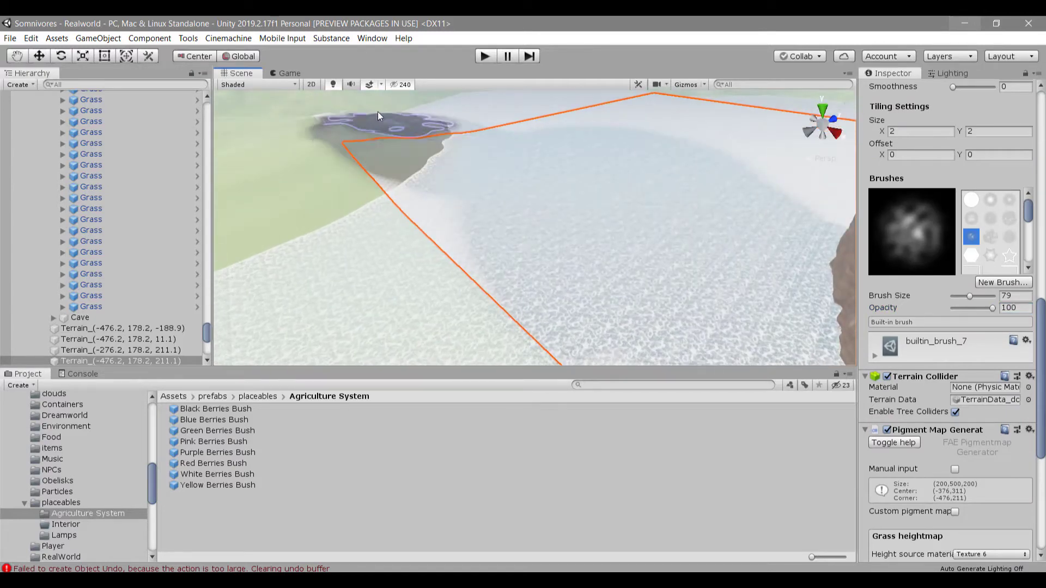
pyautogui.click(373, 120)
pyautogui.moveTo(496, 221); pyautogui.dragTo(470, 295, button='middle')
pyautogui.click(480, 207)
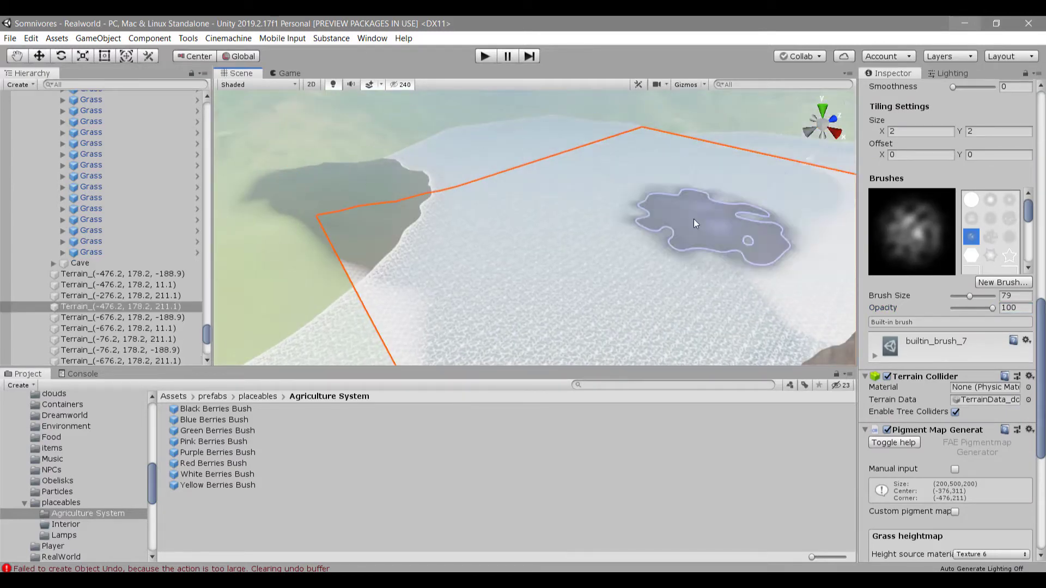
# Step: Set the terrain target height to 199 and raise the reddish painted area beside the river into a flat plateau
pyautogui.moveTo(694, 219); pyautogui.dragTo(480, 207, button='right')
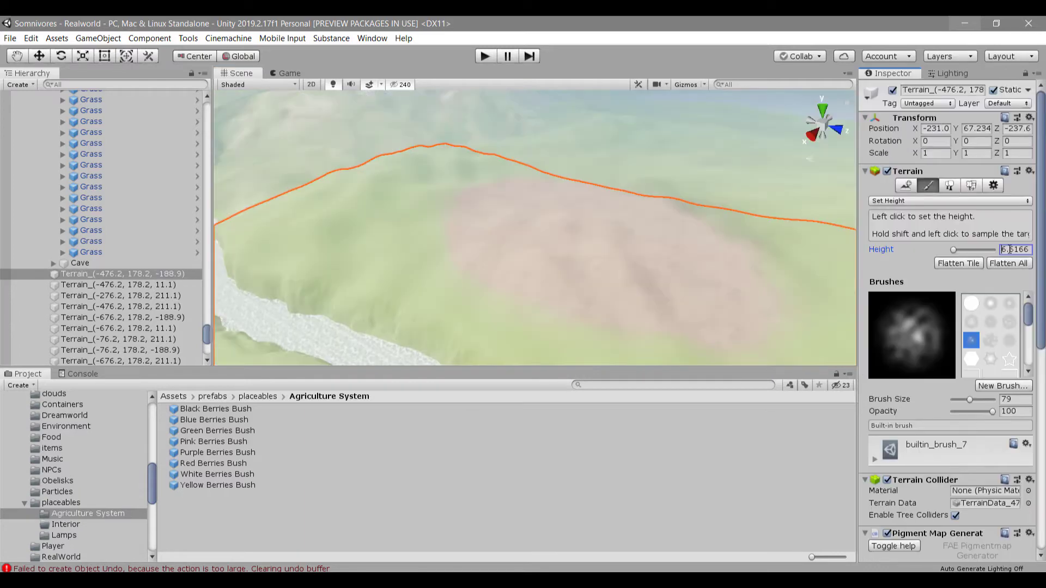
pyautogui.write('99')
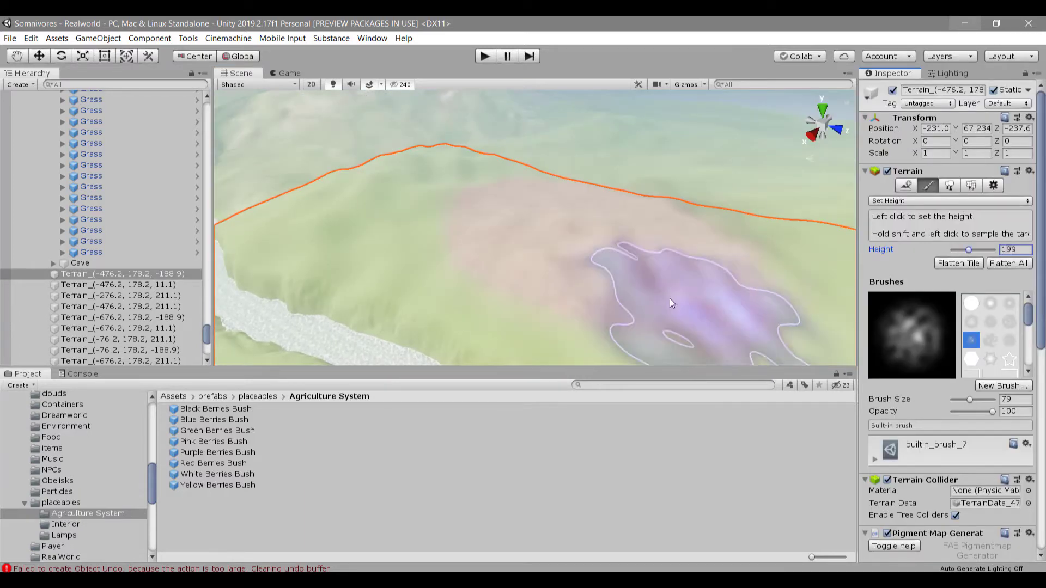
pyautogui.moveTo(669, 298)
pyautogui.mouseDown()
pyautogui.moveTo(604, 226)
pyautogui.moveTo(607, 205)
pyautogui.moveTo(558, 195)
pyautogui.moveTo(627, 214)
pyautogui.mouseUp()
pyautogui.moveTo(627, 215); pyautogui.dragTo(419, 247, button='right')
pyautogui.moveTo(502, 209); pyautogui.dragTo(466, 228)
pyautogui.moveTo(466, 229); pyautogui.dragTo(416, 231, button='middle')
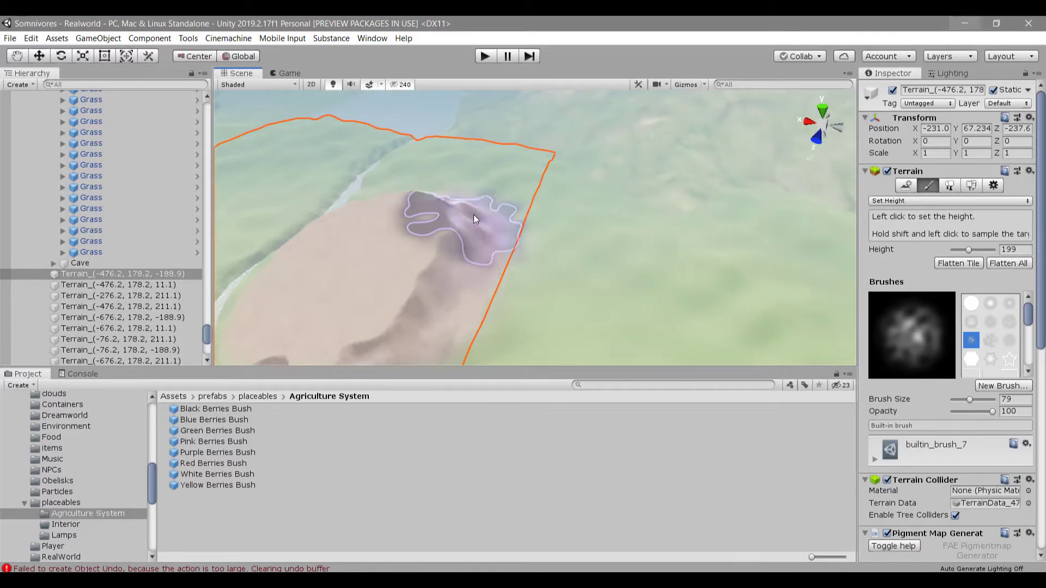
pyautogui.keyDown('alt'); pyautogui.moveTo(473, 214); pyautogui.dragTo(683, 131); pyautogui.keyUp('alt')
# Step: Switch the terrain brush to Smooth Height with a brush size of 10 around the river and plateau
pyautogui.click(884, 202)
pyautogui.click(914, 241)
pyautogui.click(1013, 369)
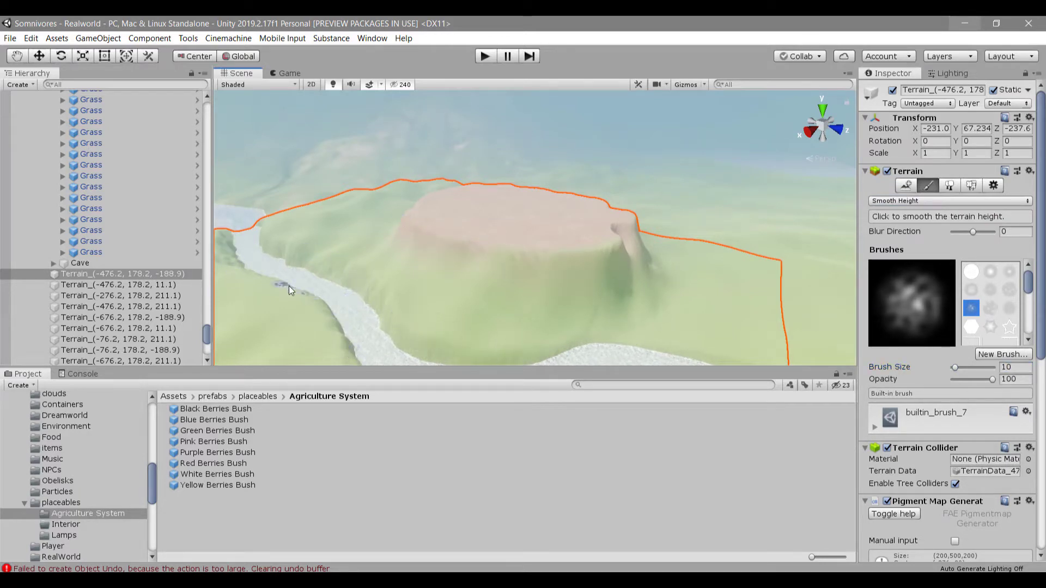
pyautogui.moveTo(544, 229); pyautogui.dragTo(577, 311, button='right')
pyautogui.moveTo(497, 264); pyautogui.dragTo(632, 250, button='right')
pyautogui.moveTo(666, 245); pyautogui.dragTo(498, 235, button='middle')
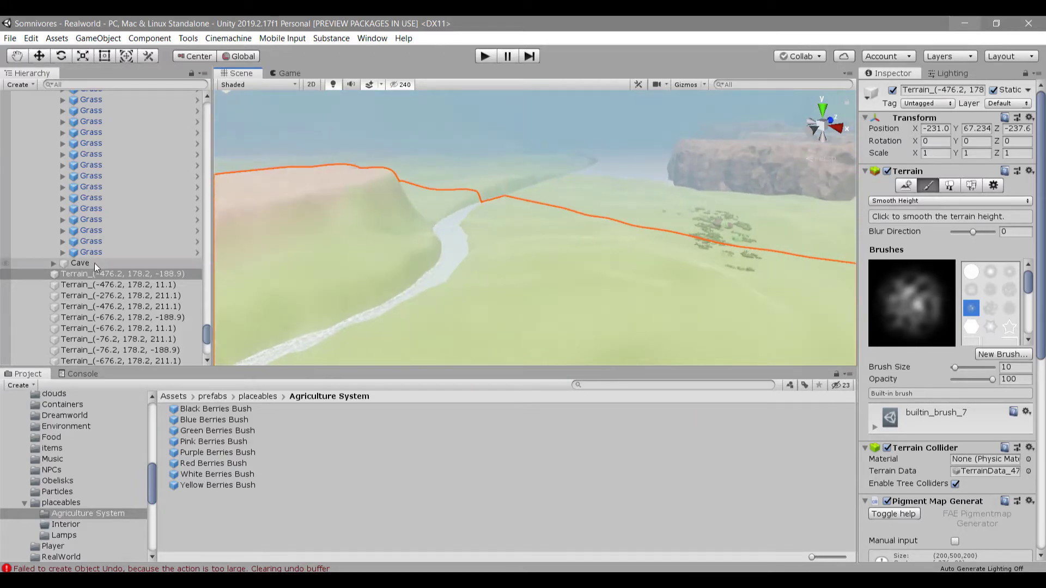
# Step: Deactivate all but the first three grass objects in the terrain's Vegetation group
pyautogui.scroll(5, 94, 264)
pyautogui.press('w')
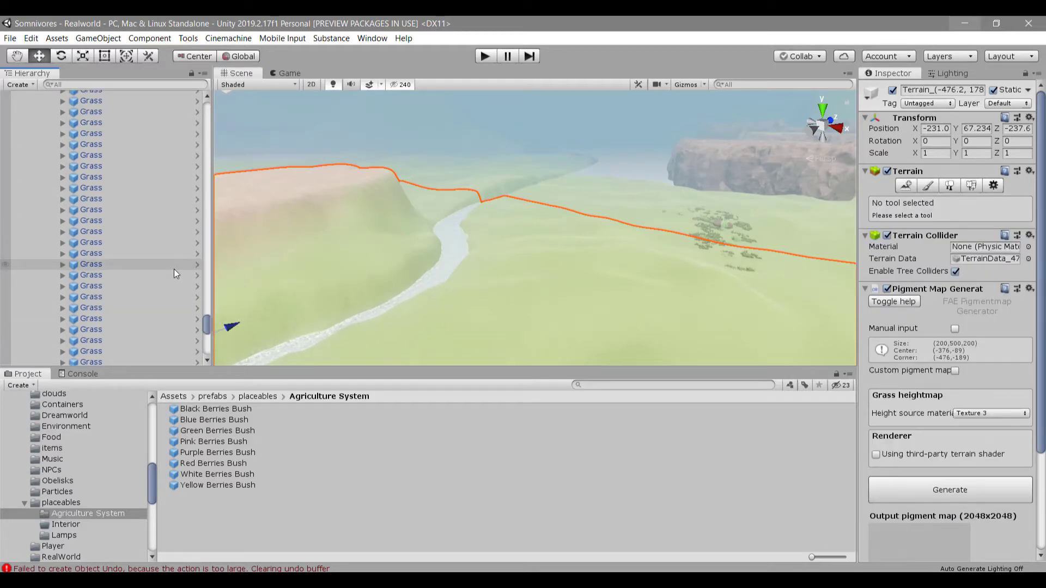
pyautogui.moveTo(589, 232); pyautogui.dragTo(486, 248, button='right')
pyautogui.scroll(-4, 184, 316)
pyautogui.click(102, 280)
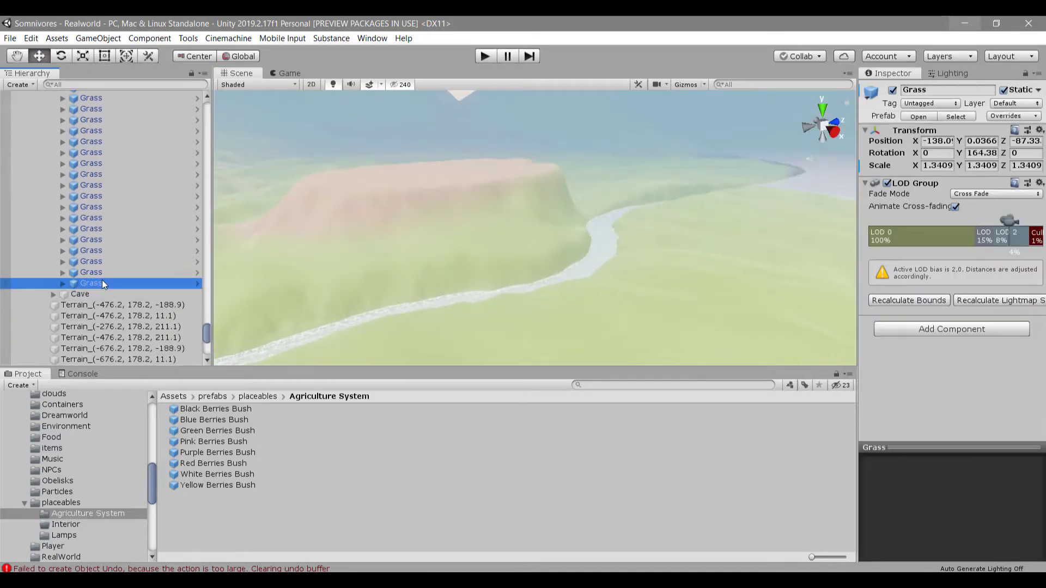
pyautogui.click(104, 293)
pyautogui.scroll(5, 120, 295)
pyautogui.moveTo(207, 321); pyautogui.dragTo(211, 114)
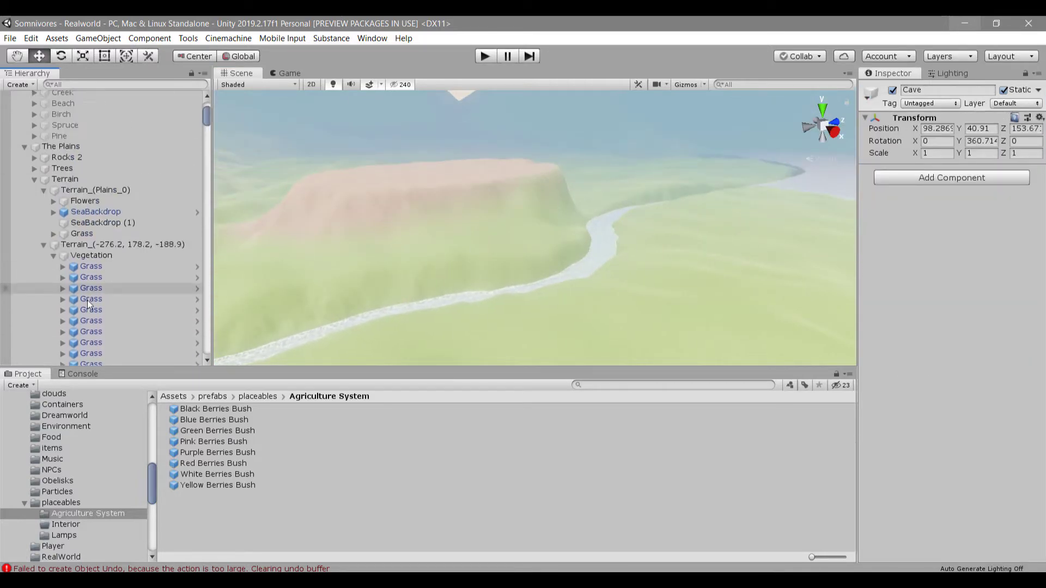
pyautogui.keyDown('shift'); pyautogui.click(88, 300); pyautogui.keyUp('shift')
pyautogui.click(892, 90)
# Step: Focus on the first grass clumps and rotate the second one to about -4, 77, 6 degrees
pyautogui.click(91, 267)
pyautogui.press('f')
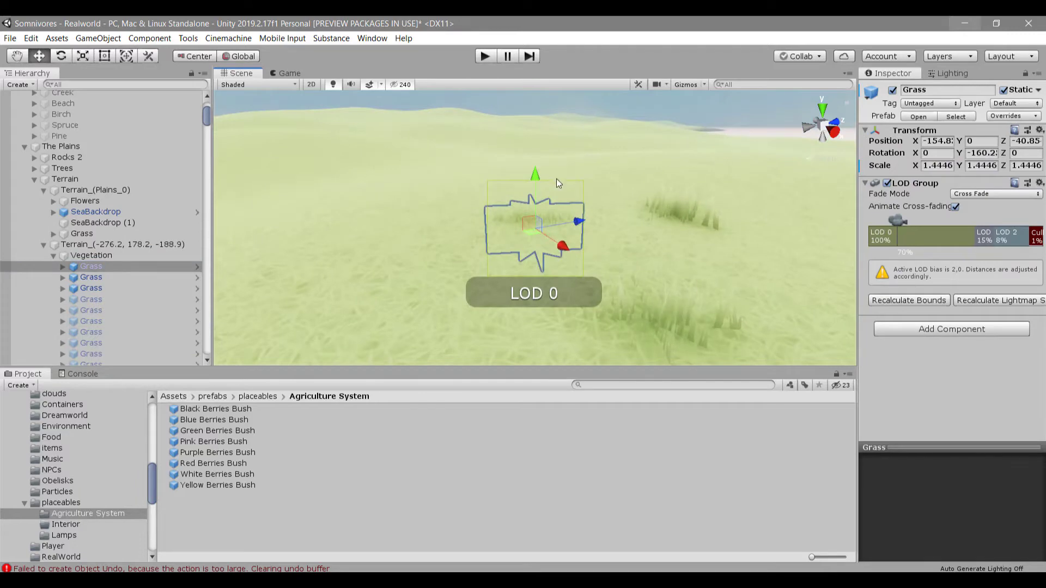
pyautogui.doubleClick(92, 277)
pyautogui.press('e')
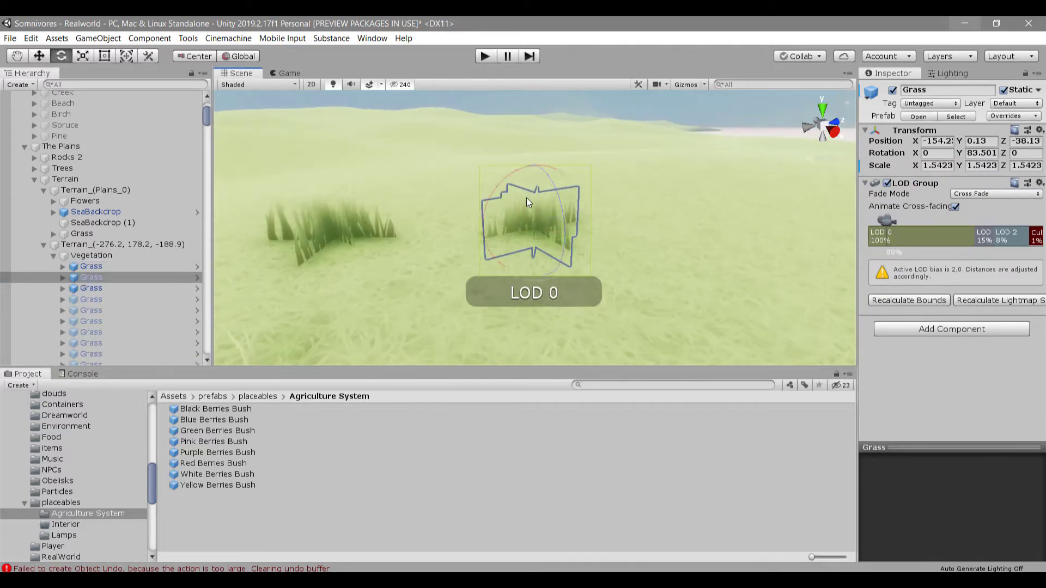
pyautogui.moveTo(527, 199); pyautogui.dragTo(532, 201)
# Step: Look through the object prefabs of the Fantasy Adventure Environment package
pyautogui.scroll(-3, 533, 201)
pyautogui.moveTo(532, 201); pyautogui.dragTo(281, 55, button='right')
pyautogui.press('w')
pyautogui.moveTo(688, 93); pyautogui.dragTo(696, 172, button='right')
pyautogui.scroll(6, 57, 458)
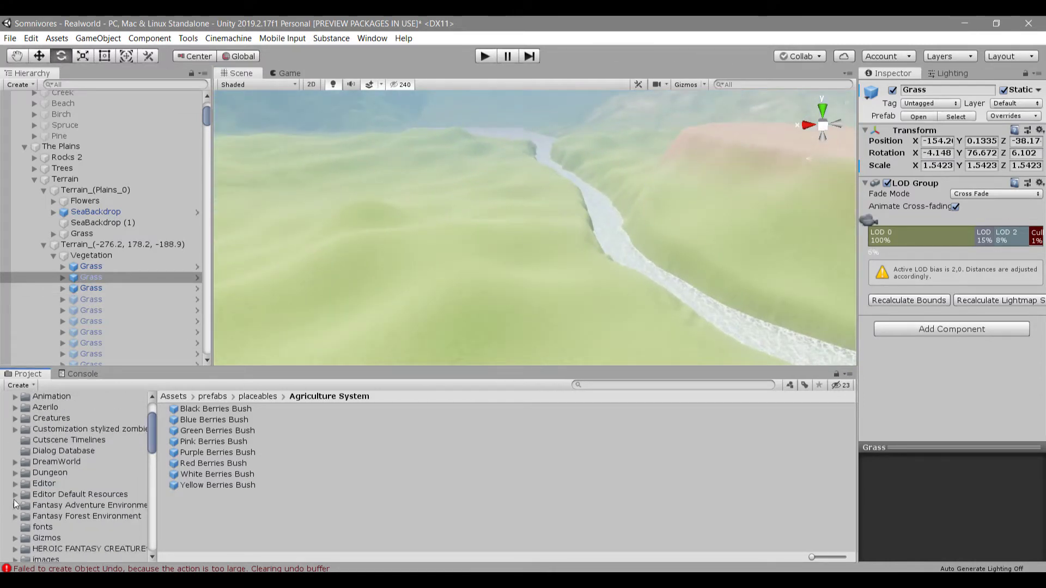
pyautogui.click(59, 548)
pyautogui.scroll(-4, 59, 545)
pyautogui.click(46, 492)
pyautogui.click(57, 516)
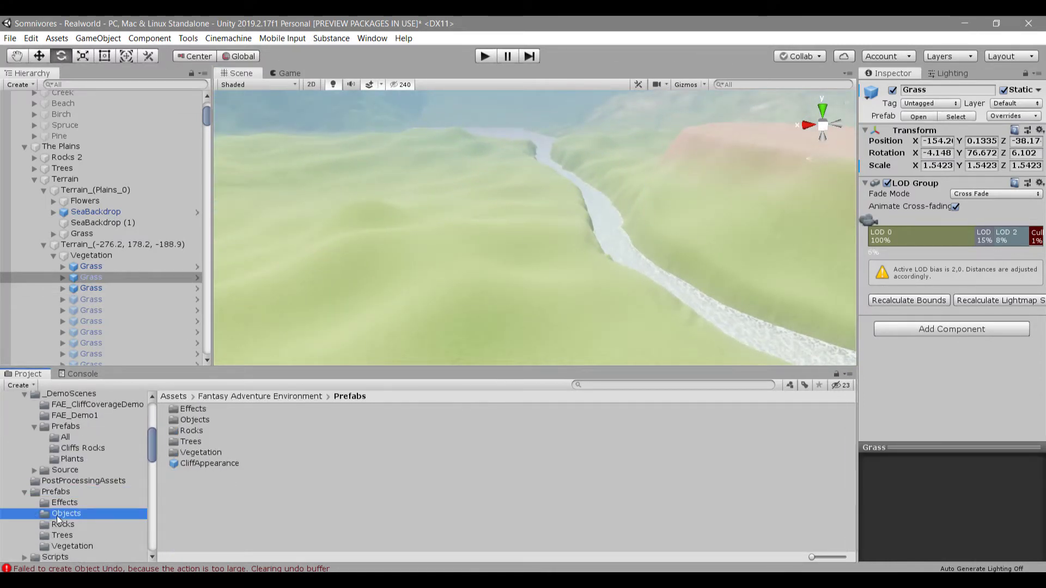
# Step: Place the bridge prefab from the Fantasy Forest Environment Summer mesh prefabs over the river
pyautogui.scroll(-4, 58, 528)
pyautogui.scroll(-3, 57, 501)
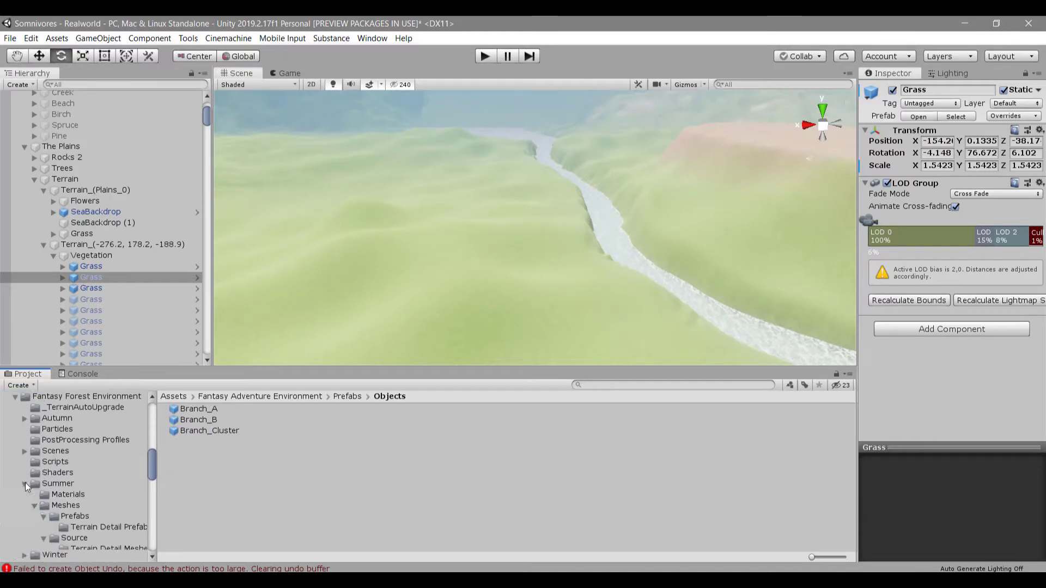
pyautogui.click(37, 508)
pyautogui.click(75, 516)
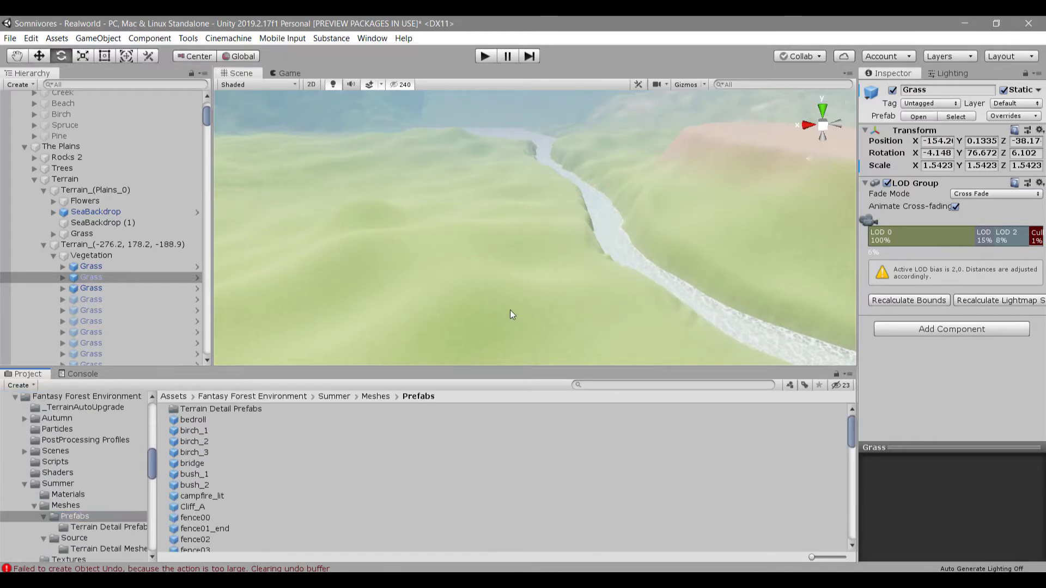
pyautogui.moveTo(502, 313); pyautogui.dragTo(504, 315)
pyautogui.moveTo(630, 244); pyautogui.dragTo(647, 226)
pyautogui.press('f')
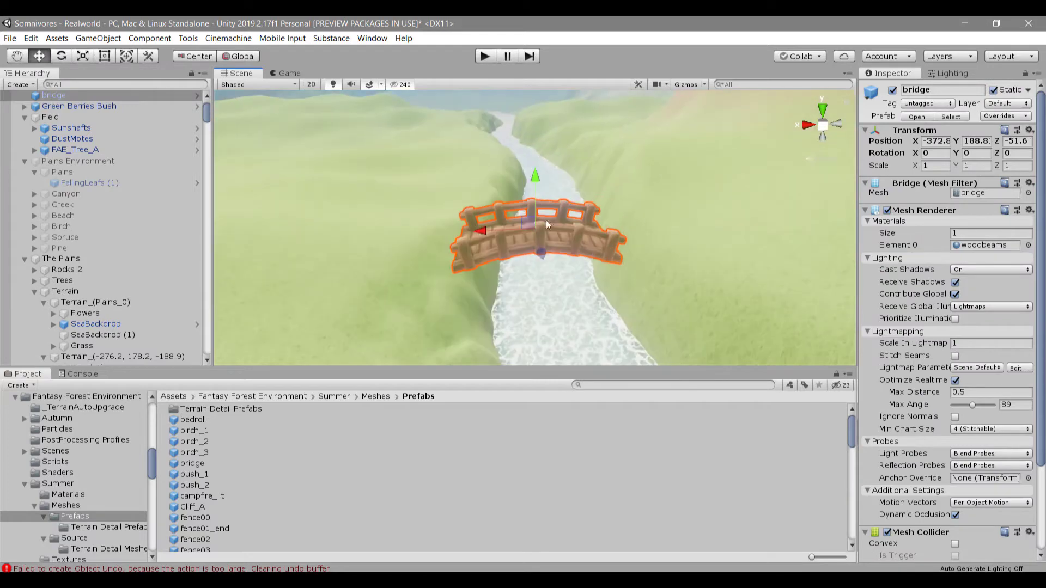
# Step: Lower the bridge and adjust its placement so it spans the river between both banks
pyautogui.moveTo(535, 180); pyautogui.dragTo(536, 313)
pyautogui.moveTo(420, 215)
pyautogui.mouseDown(button='right')
pyautogui.moveTo(495, 243)
pyautogui.moveTo(436, 218)
pyautogui.mouseUp(button='right')
pyautogui.moveTo(495, 316); pyautogui.dragTo(508, 250)
pyautogui.press('r')
pyautogui.moveTo(508, 250); pyautogui.dragTo(507, 215, button='middle')
pyautogui.press('w')
pyautogui.moveTo(547, 266); pyautogui.dragTo(550, 257)
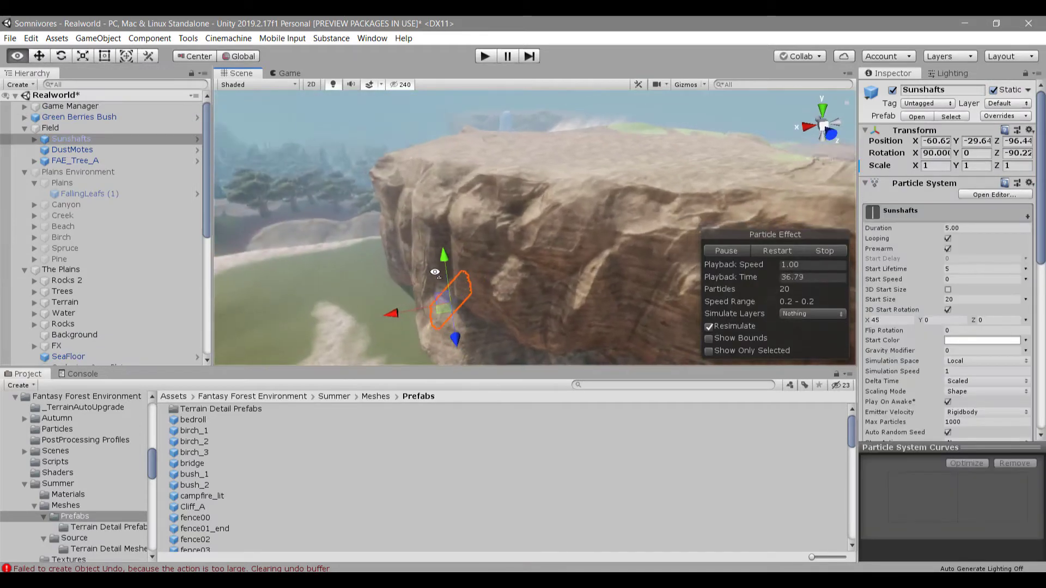
# Step: Move the Sunshafts effect from the cliff to the pool below the waterfall, at about X -114.8, Y 150.4, Z -1.3
pyautogui.moveTo(476, 264); pyautogui.dragTo(522, 170)
pyautogui.press('f')
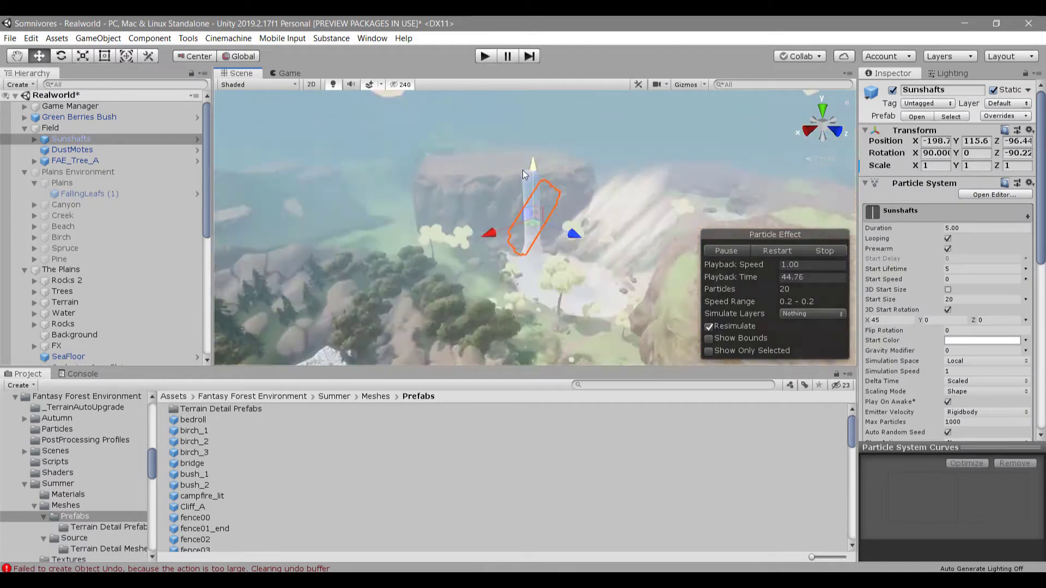
pyautogui.scroll(3, 522, 170)
pyautogui.moveTo(535, 240); pyautogui.dragTo(525, 312)
pyautogui.moveTo(525, 311); pyautogui.dragTo(577, 349, button='right')
pyautogui.moveTo(470, 290); pyautogui.dragTo(455, 315)
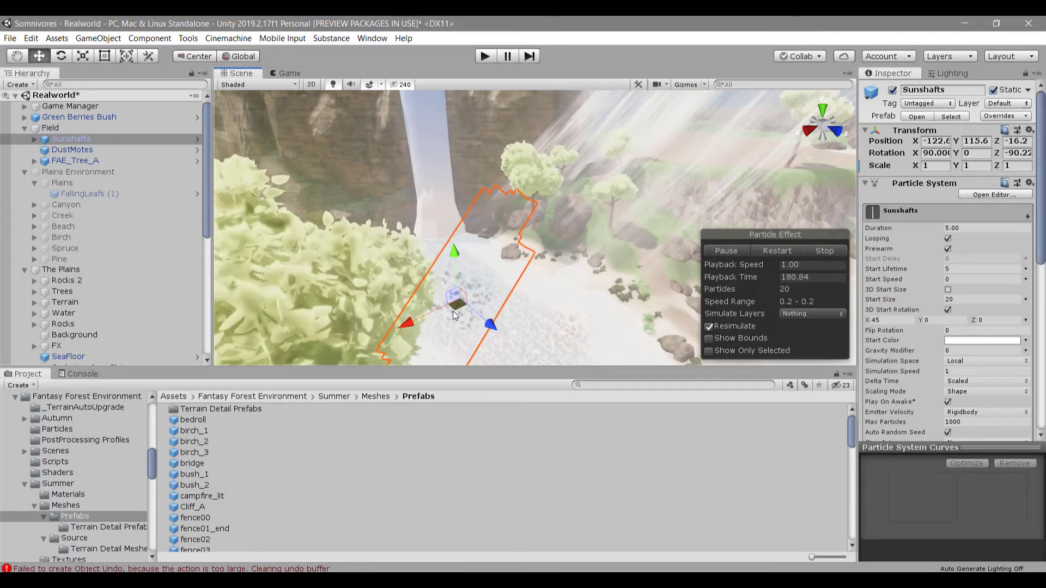
pyautogui.moveTo(454, 256); pyautogui.dragTo(452, 188)
pyautogui.moveTo(451, 235)
pyautogui.mouseDown()
pyautogui.moveTo(443, 212)
pyautogui.moveTo(443, 233)
pyautogui.mouseUp()
pyautogui.moveTo(427, 253); pyautogui.dragTo(443, 239, button='right')
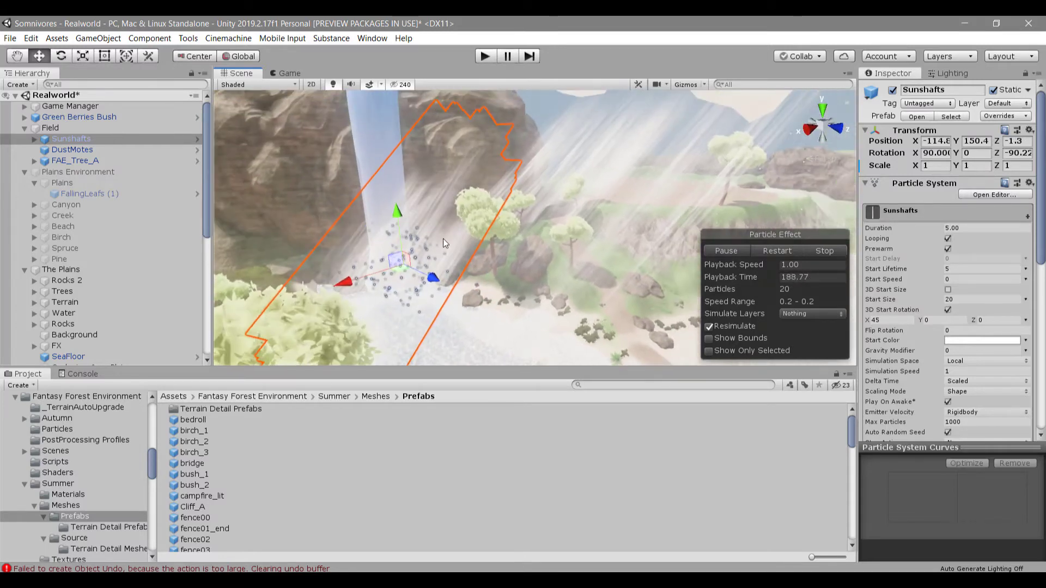
# Step: Rotate the Sunshafts effect at the waterfall and move it into the FX group of The Plains
pyautogui.press('e')
pyautogui.moveTo(415, 285); pyautogui.dragTo(376, 279)
pyautogui.moveTo(376, 279); pyautogui.dragTo(375, 196, button='right')
pyautogui.press('w')
pyautogui.press('s')
pyautogui.moveTo(90, 141); pyautogui.dragTo(65, 346)
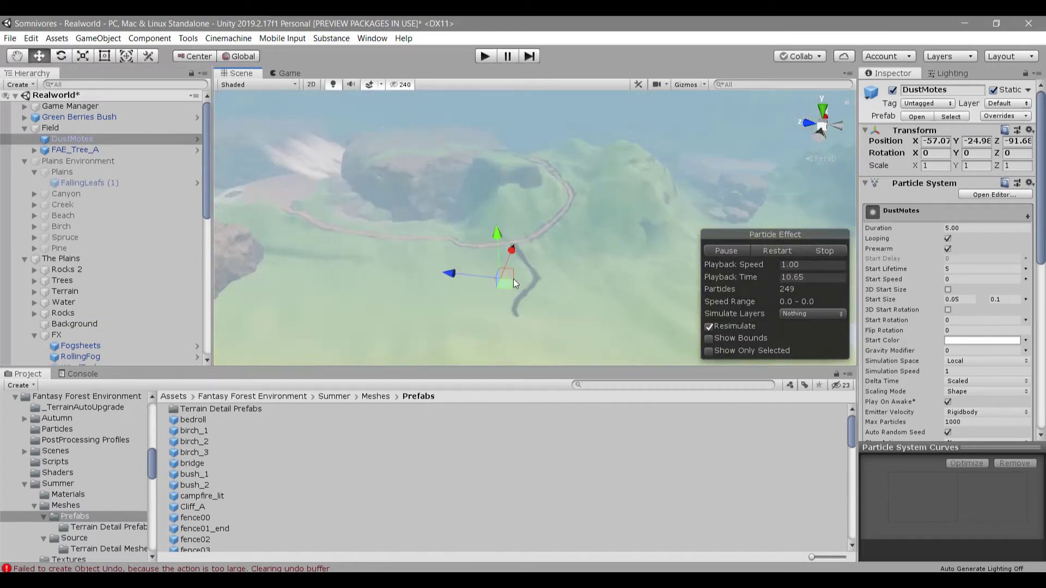
# Step: Move the DustMotes effect over the plains and raise it above the grass, to about X -275, Y 150.7, Z -181
pyautogui.moveTo(518, 214); pyautogui.dragTo(539, 275)
pyautogui.moveTo(538, 275)
pyautogui.mouseDown(button='right')
pyautogui.moveTo(602, 318)
pyautogui.moveTo(546, 260)
pyautogui.mouseUp(button='right')
pyautogui.scroll(5, 546, 260)
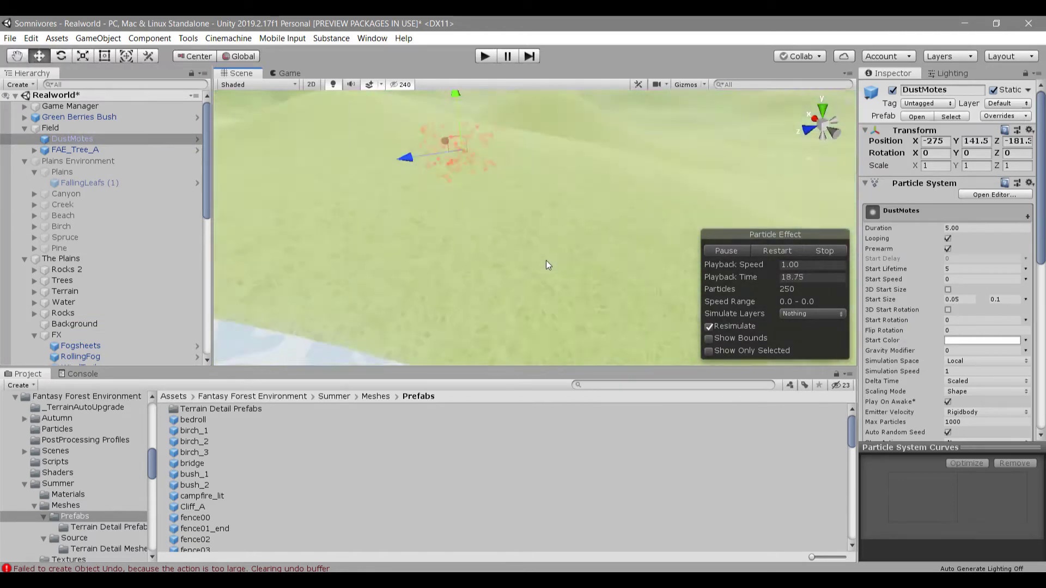
pyautogui.moveTo(546, 260); pyautogui.dragTo(514, 208, button='middle')
pyautogui.moveTo(517, 213); pyautogui.dragTo(514, 101)
pyautogui.moveTo(514, 101); pyautogui.dragTo(720, 85, button='right')
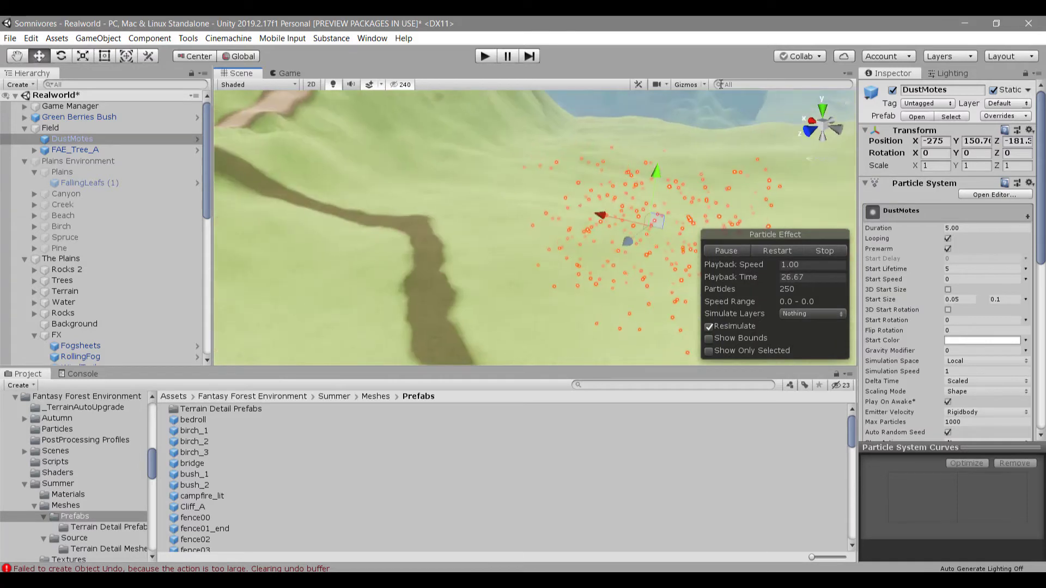
# Step: Hide the selection outline and move the DustMotes effect to the bridge, at about X -358.6, Y 150.7, Z -199
pyautogui.click(704, 85)
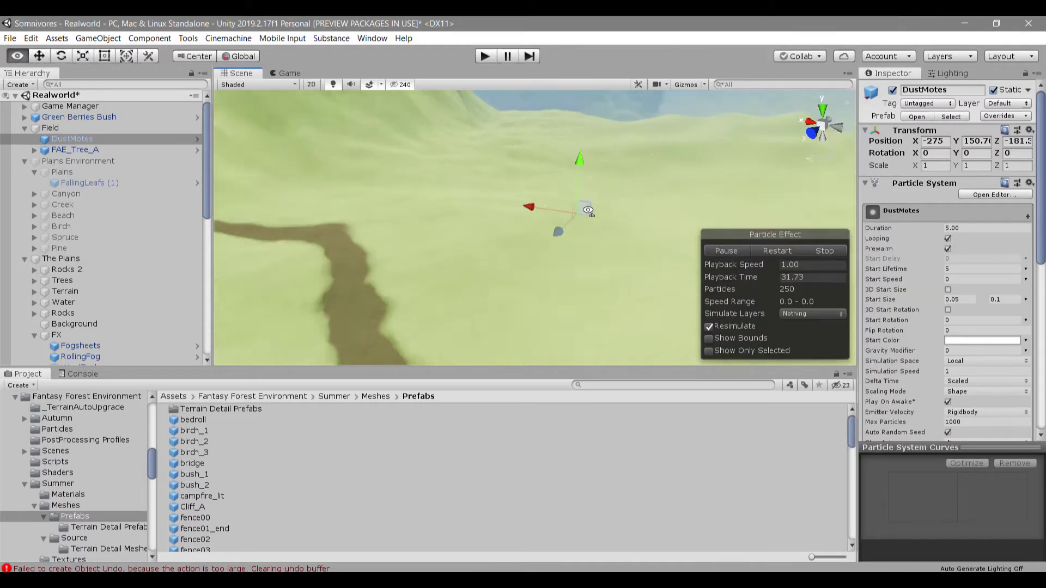
pyautogui.moveTo(479, 245); pyautogui.dragTo(518, 306, button='right')
pyautogui.moveTo(493, 277); pyautogui.dragTo(572, 271)
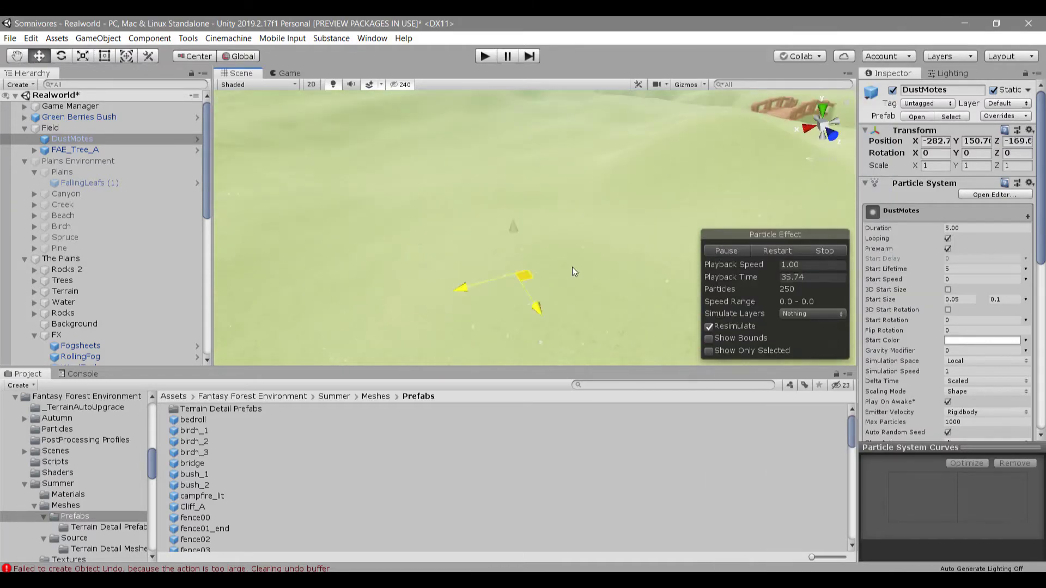
pyautogui.press('f')
pyautogui.moveTo(528, 237); pyautogui.dragTo(572, 231)
pyautogui.press('f')
pyautogui.scroll(1, 571, 244)
pyautogui.scroll(-2, 571, 244)
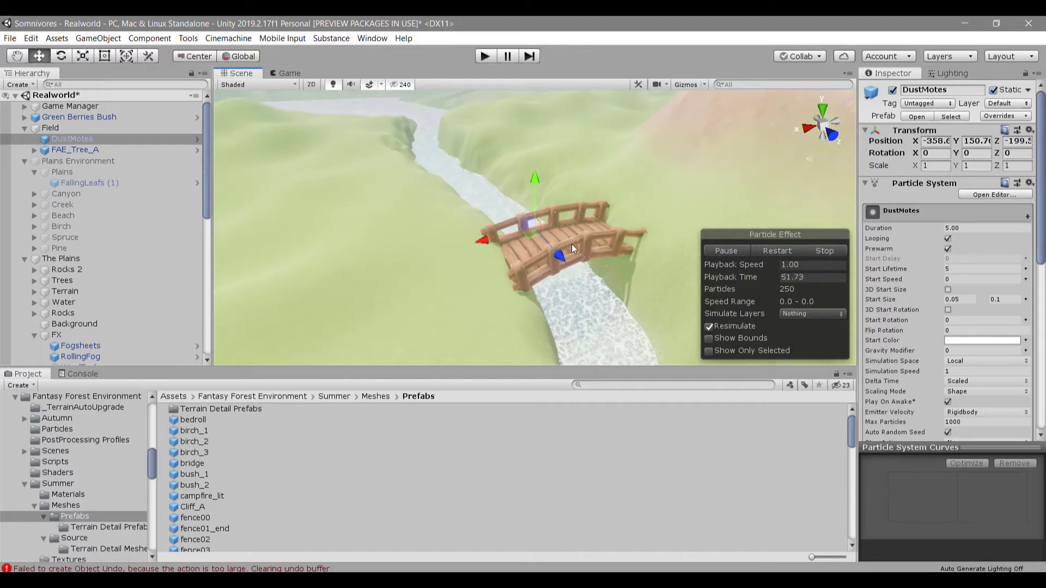
# Step: Level a strip of terrain from the bridge towards the existing dirt path with Set Height, sampling a height of about 184.2
pyautogui.moveTo(490, 227); pyautogui.dragTo(478, 267, button='right')
pyautogui.click(478, 267)
pyautogui.click(928, 185)
pyautogui.click(951, 201)
pyautogui.click(921, 241)
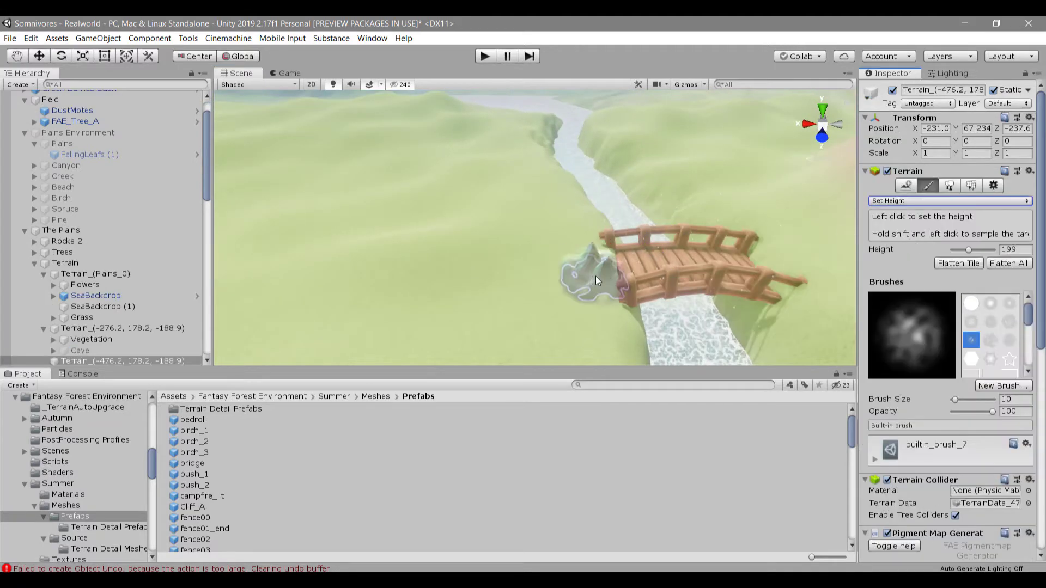
pyautogui.keyDown('shift'); pyautogui.click(580, 269); pyautogui.keyUp('shift')
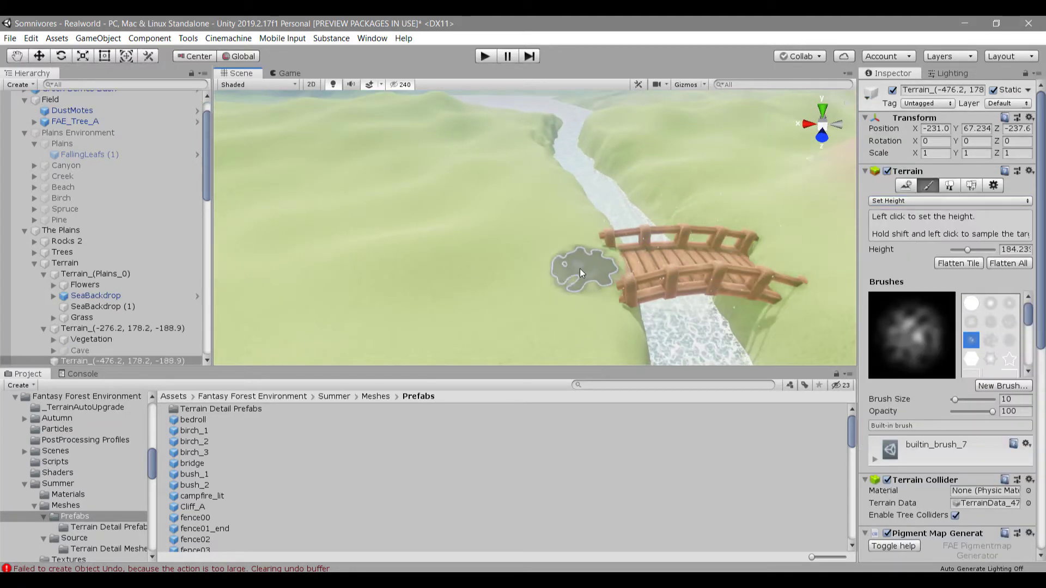
pyautogui.moveTo(537, 278); pyautogui.dragTo(584, 256, button='right')
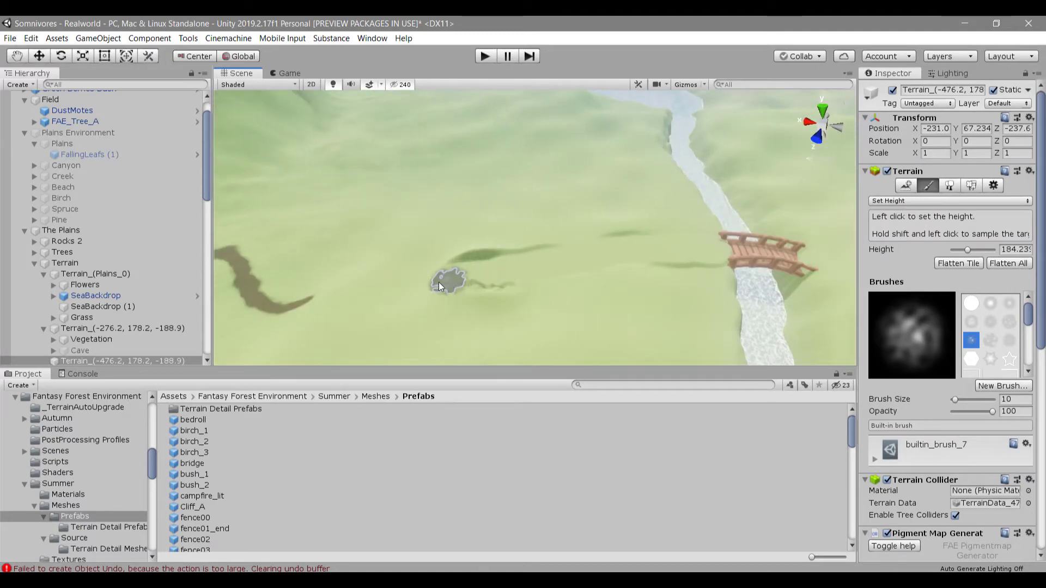
# Step: Smooth the terrain between the bridge and the end of the dirt path with Smooth Height, using brush size 10
pyautogui.moveTo(355, 290); pyautogui.dragTo(589, 276, button='middle')
pyautogui.scroll(4, 589, 275)
pyautogui.click(899, 201)
pyautogui.click(891, 253)
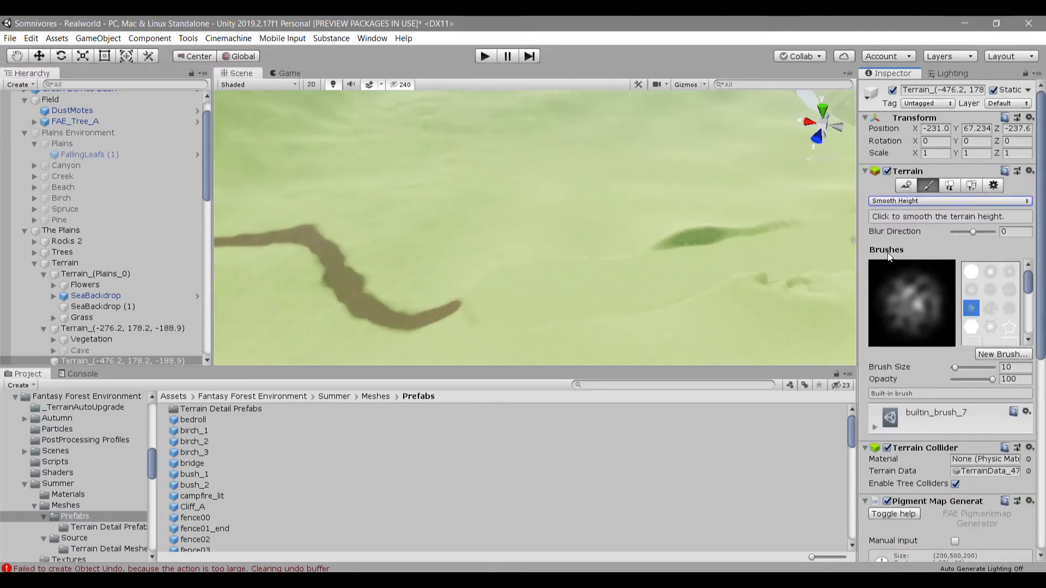
pyautogui.moveTo(645, 253); pyautogui.dragTo(739, 272)
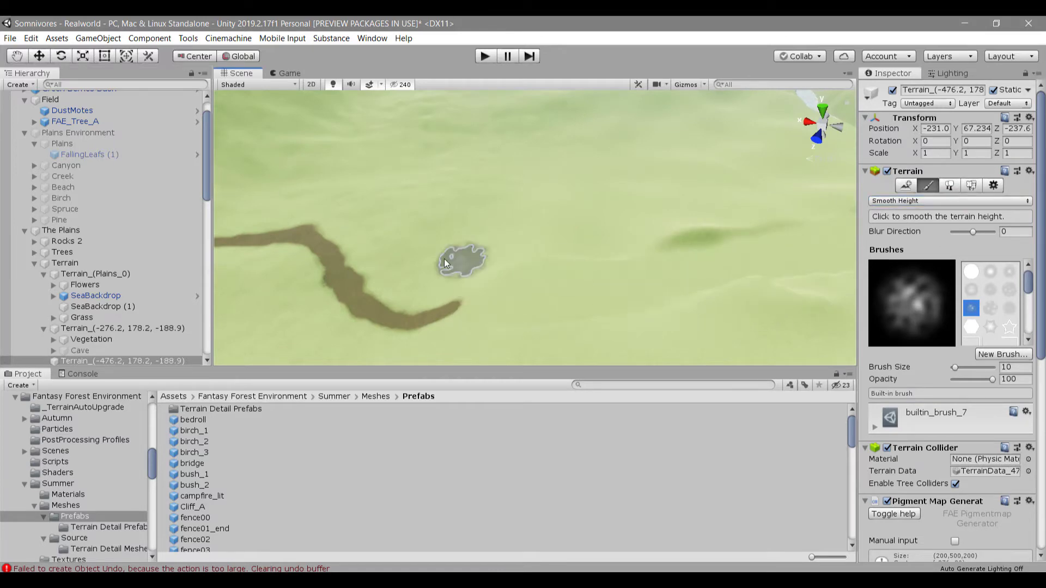
pyautogui.moveTo(531, 278); pyautogui.dragTo(695, 215, button='right')
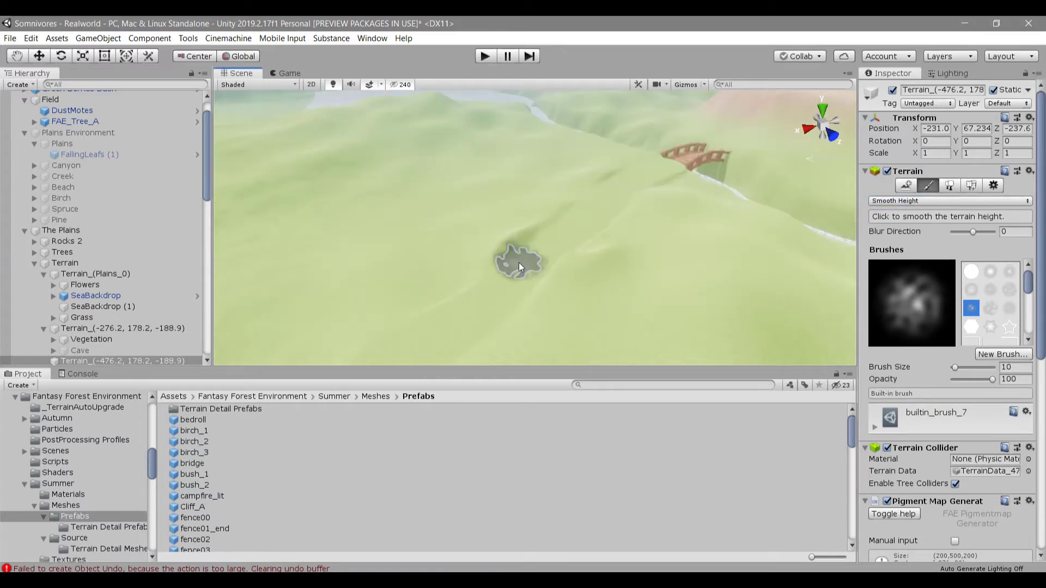
# Step: Build up the ground between the bridge and the plateau with Set Height, sampling rising heights from about 184.5 to 190
pyautogui.moveTo(519, 268); pyautogui.dragTo(439, 313, button='right')
pyautogui.press('w')
pyautogui.click(913, 202)
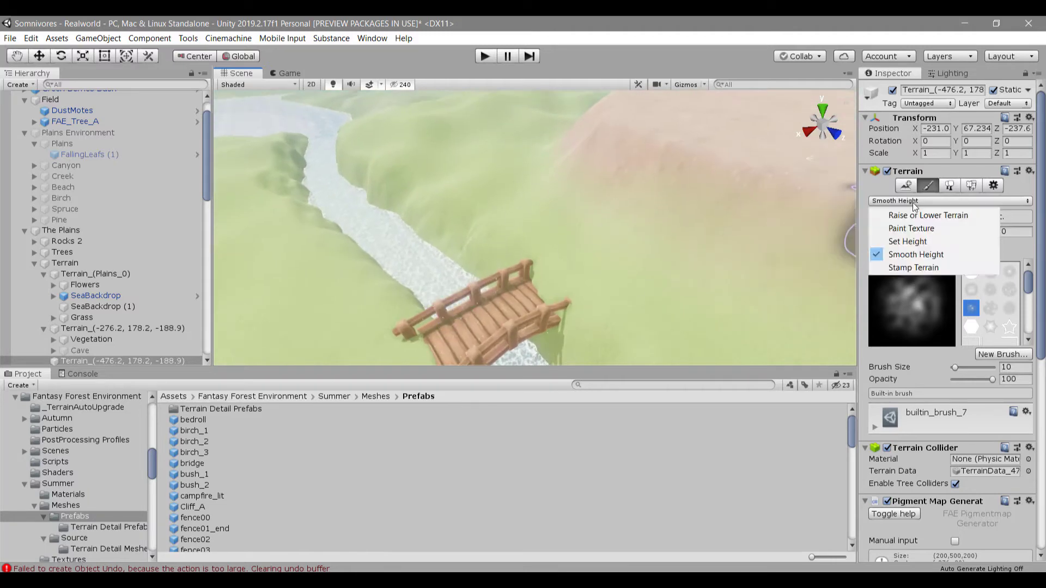
pyautogui.click(907, 241)
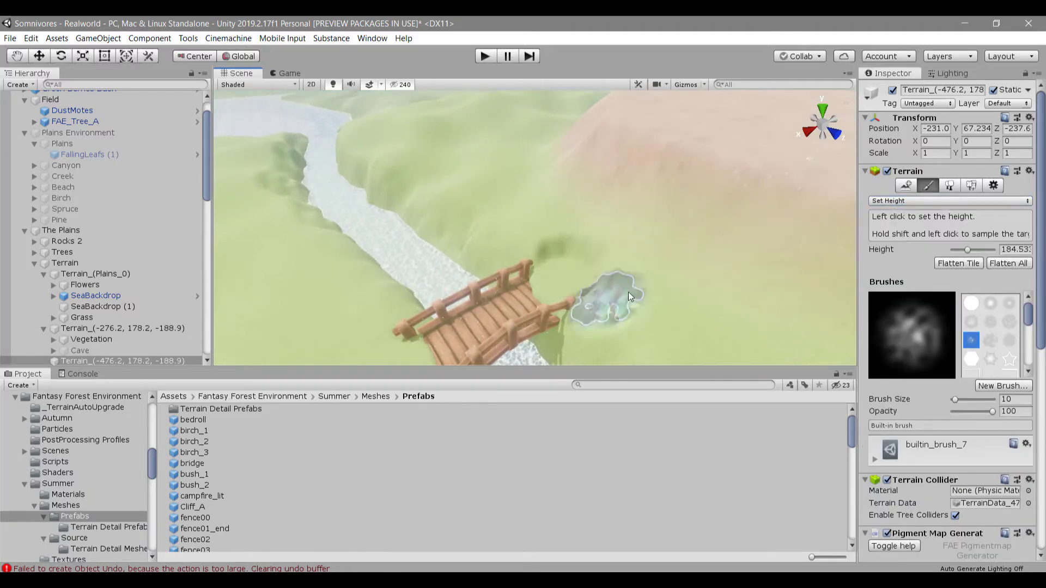
pyautogui.moveTo(551, 232); pyautogui.dragTo(524, 268, button='right')
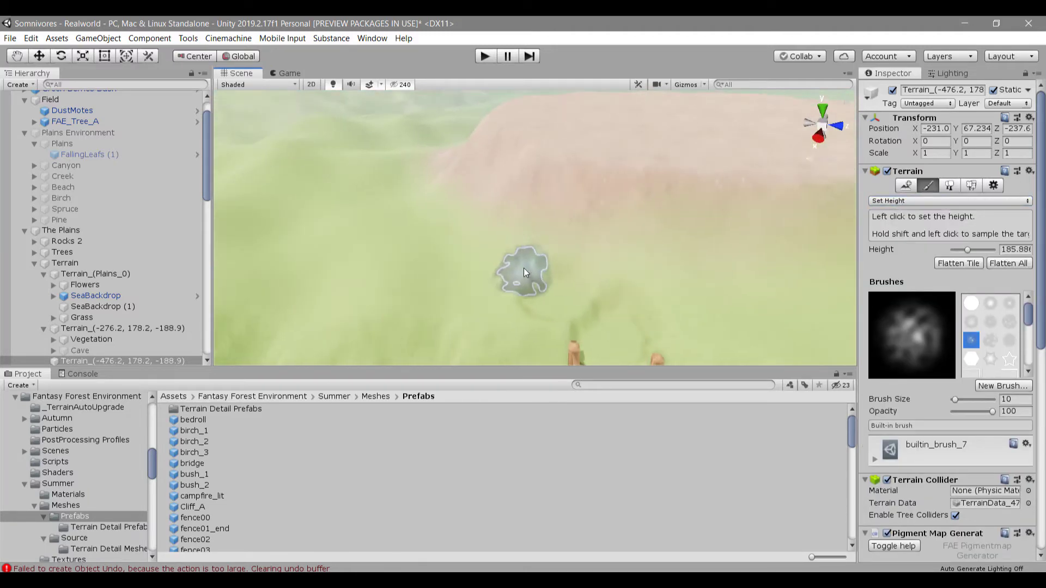
pyautogui.moveTo(458, 257); pyautogui.dragTo(571, 262, button='middle')
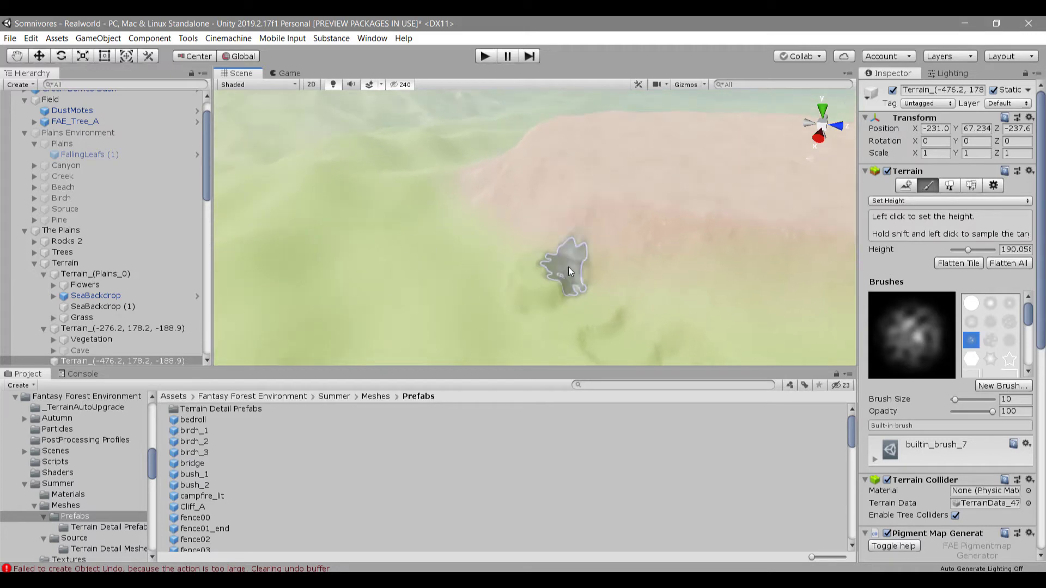
# Step: Shape a ramp up the plateau's side with Set Height, sampling heights from about 188.7 to 197
pyautogui.keyDown('shift'); pyautogui.click(558, 305); pyautogui.keyUp('shift')
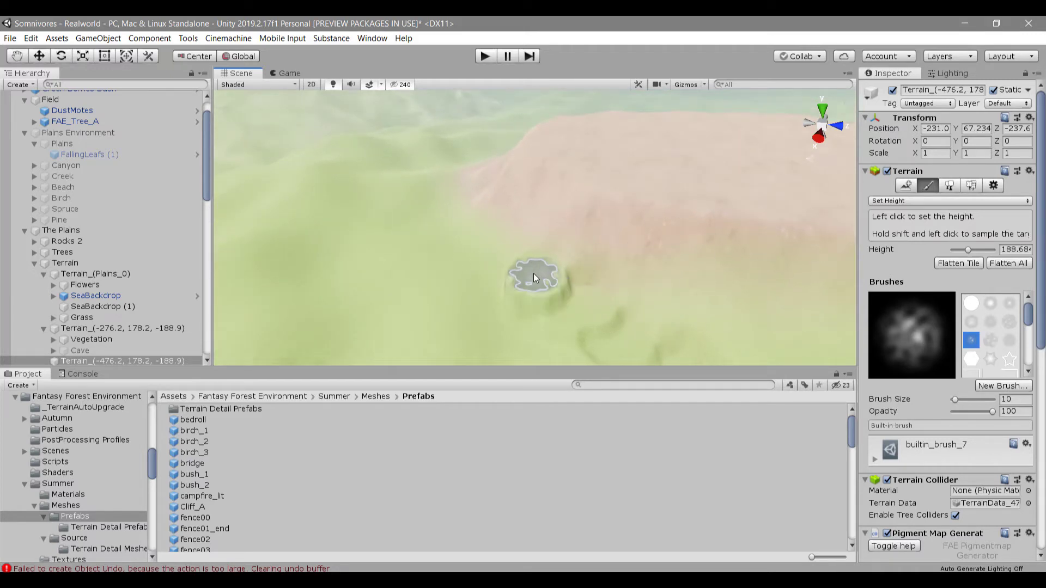
pyautogui.moveTo(534, 274); pyautogui.dragTo(545, 266)
pyautogui.scroll(2, 548, 266)
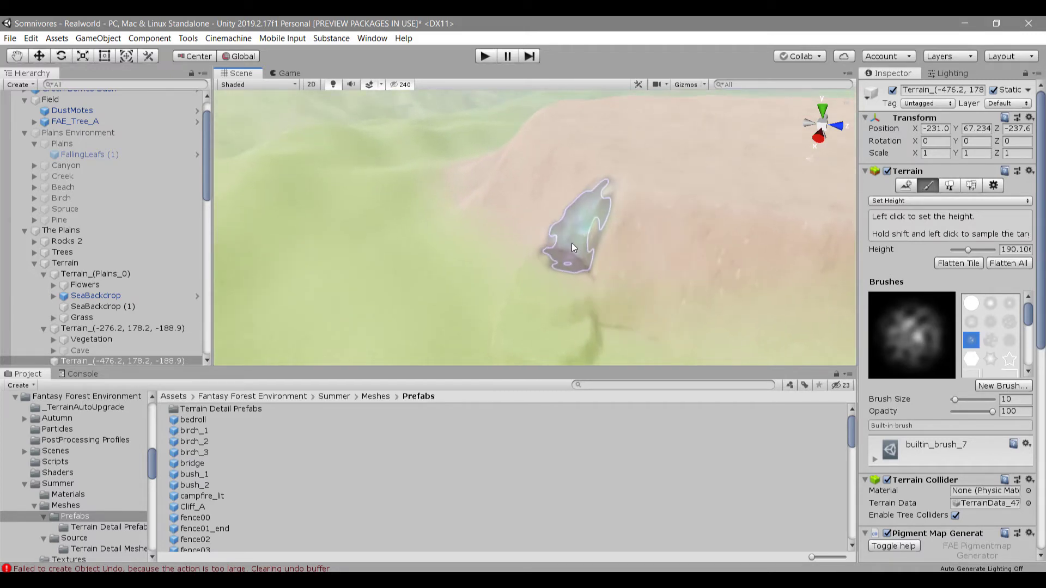
pyautogui.moveTo(504, 301); pyautogui.dragTo(570, 269, button='right')
pyautogui.keyDown('shift'); pyautogui.click(499, 266); pyautogui.keyUp('shift')
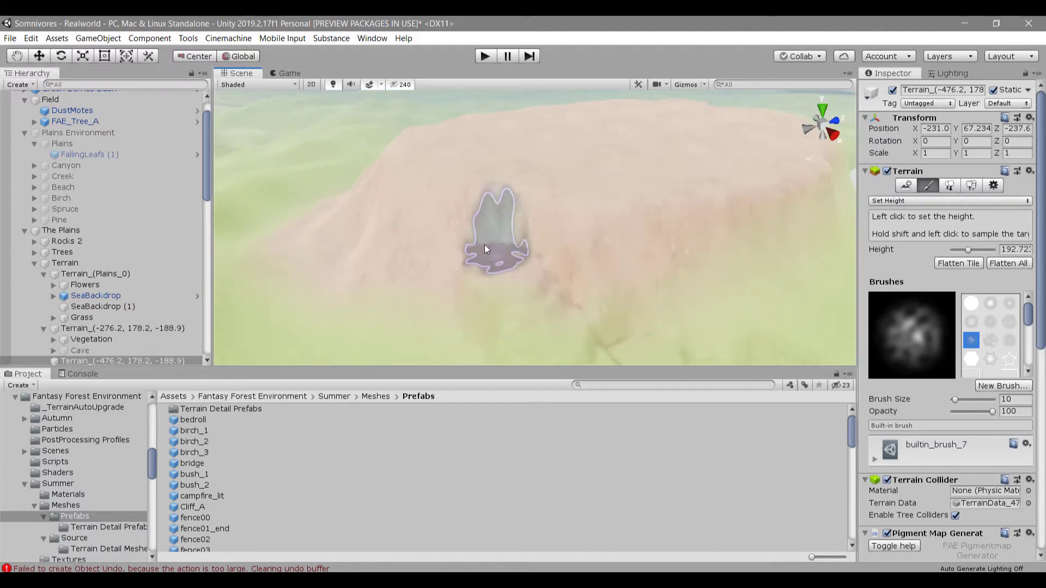
pyautogui.moveTo(518, 247); pyautogui.dragTo(626, 288, button='middle')
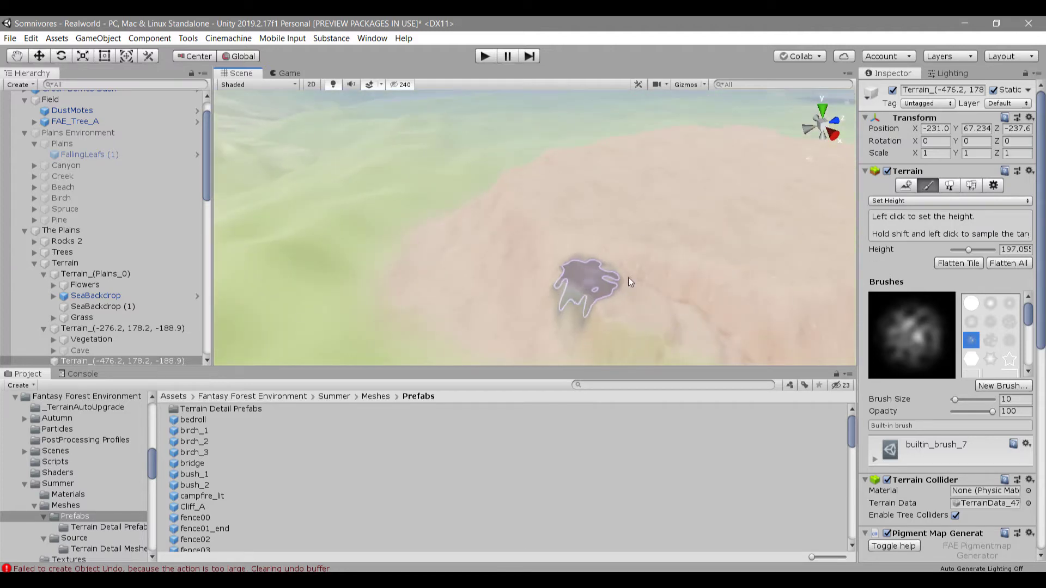
# Step: Smooth the ramp from the plateau's edge down to the bridge with Smooth Height, using brush size 7
pyautogui.click(896, 200)
pyautogui.click(905, 250)
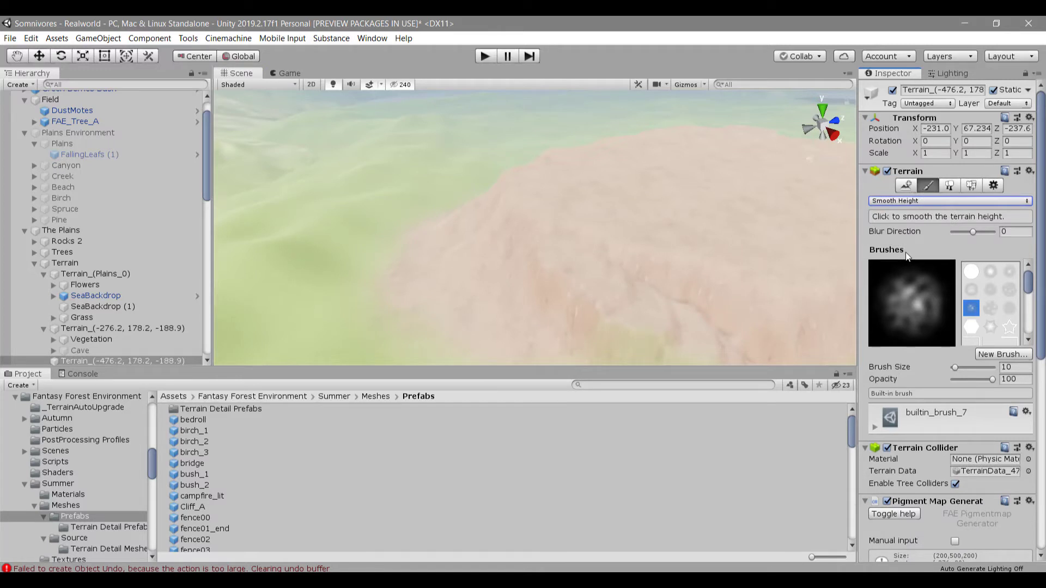
pyautogui.click(918, 202)
pyautogui.click(909, 255)
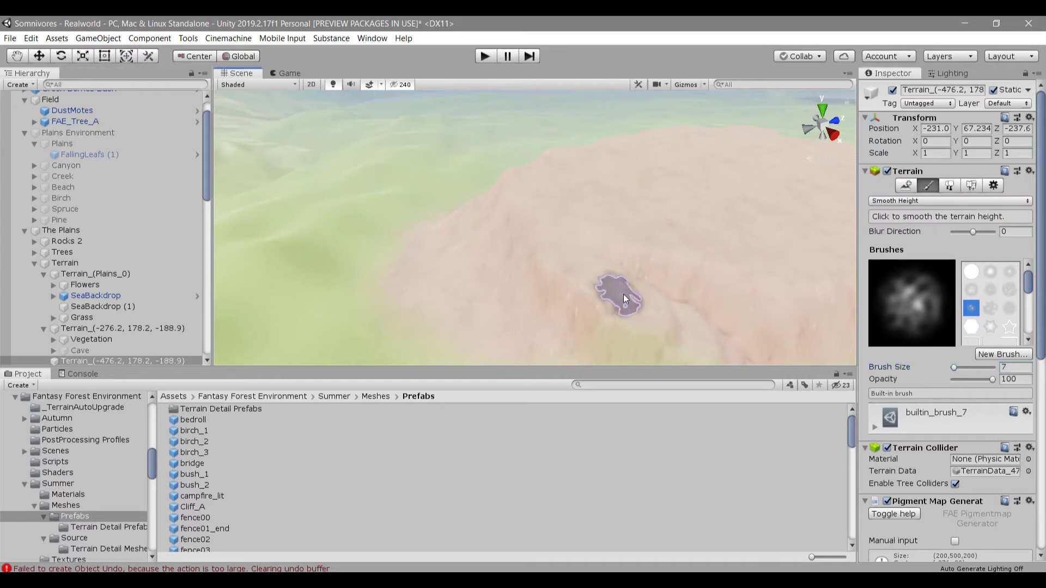
pyautogui.moveTo(607, 285); pyautogui.dragTo(390, 192, button='middle')
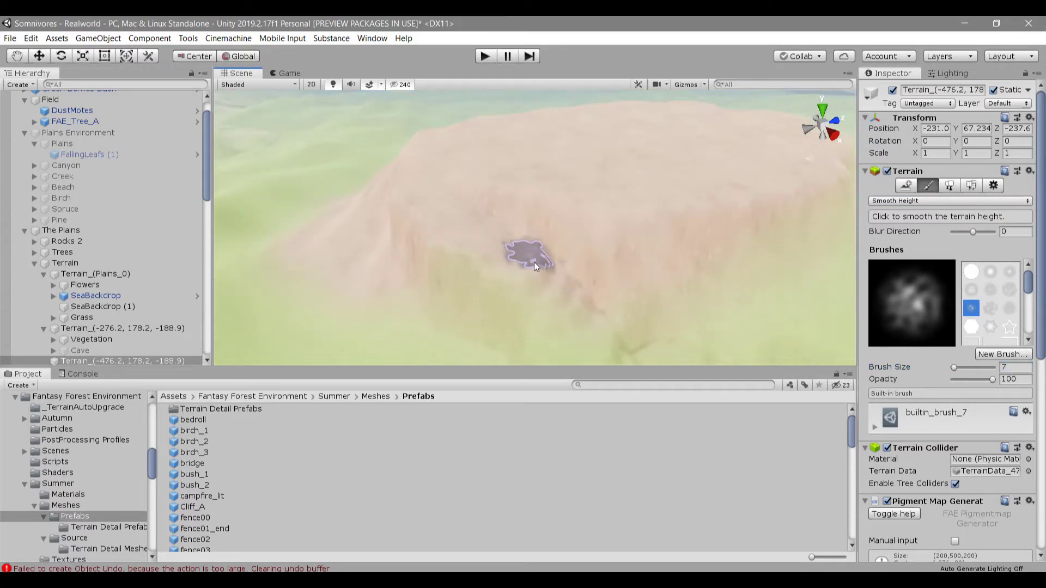
pyautogui.moveTo(442, 252); pyautogui.dragTo(354, 155, button='middle')
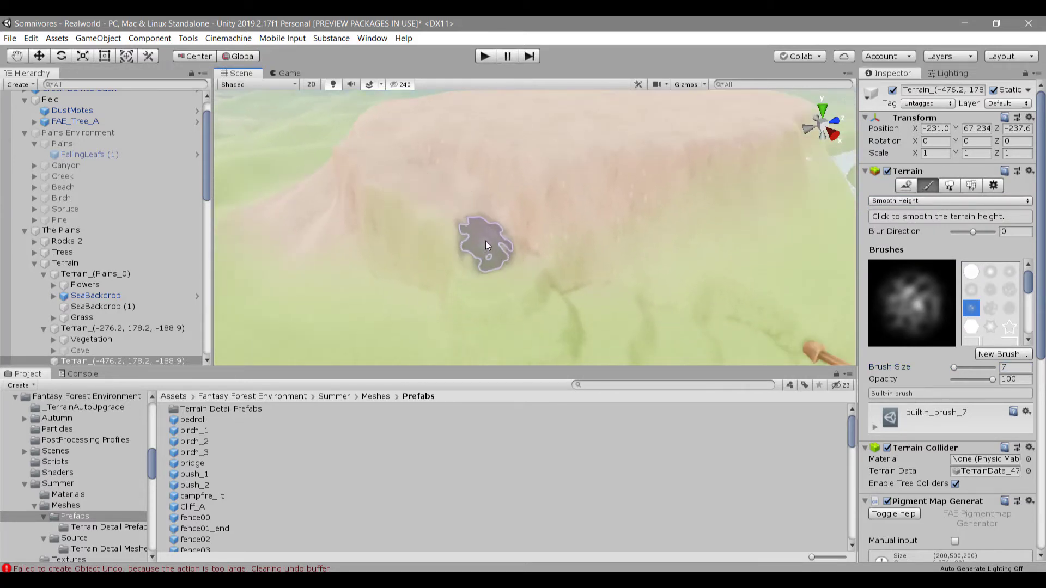
pyautogui.moveTo(515, 252); pyautogui.dragTo(423, 219, button='middle')
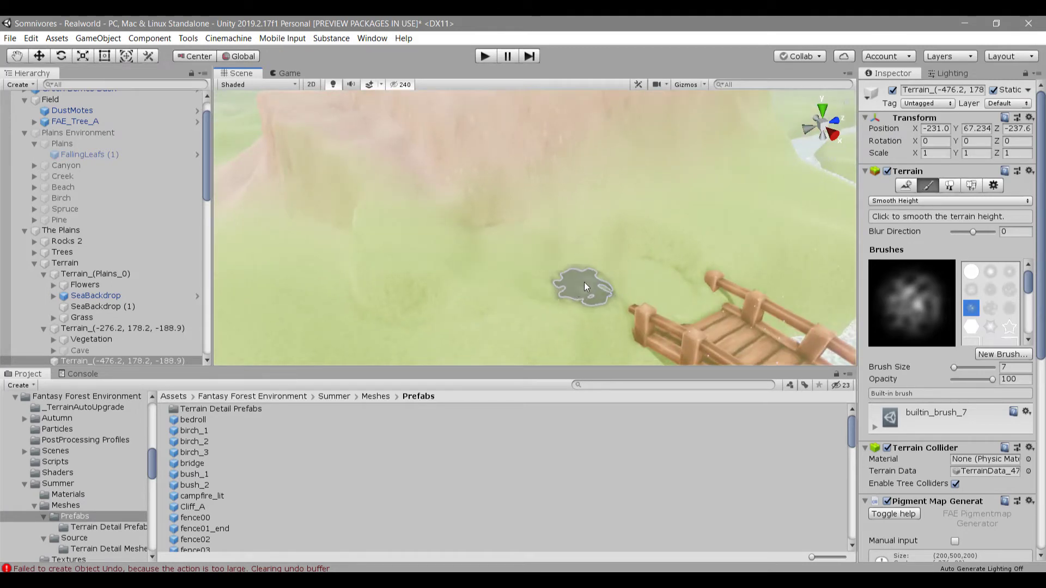
pyautogui.keyDown('alt'); pyautogui.moveTo(561, 250); pyautogui.dragTo(346, 160); pyautogui.keyUp('alt')
pyautogui.moveTo(347, 160); pyautogui.dragTo(451, 230, button='middle')
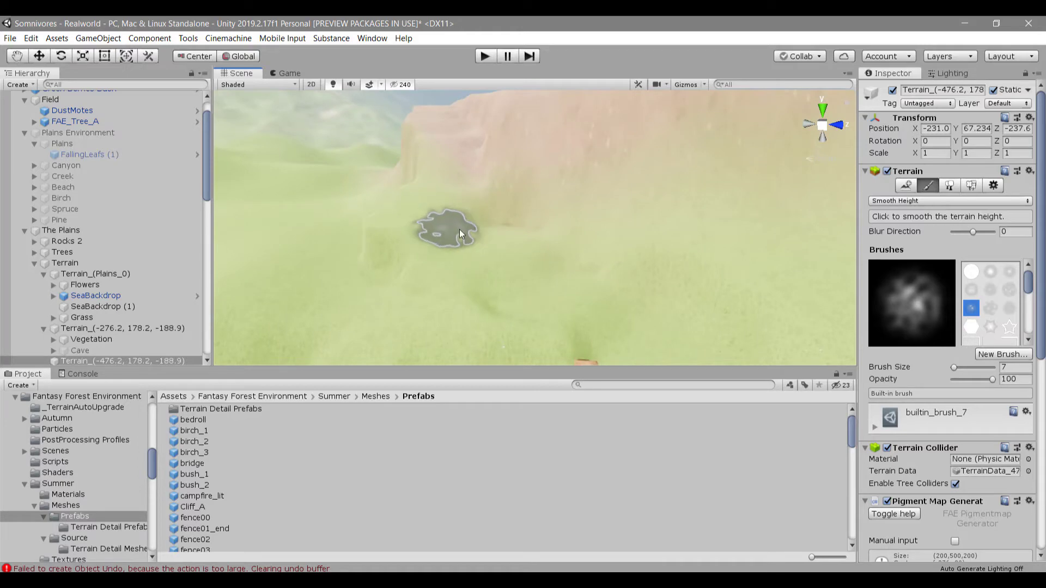
# Step: Paint a layer_TerrainDirt_base path from the bridge to the foot of the ramp, with brush size 3
pyautogui.click(950, 200)
pyautogui.click(907, 227)
pyautogui.scroll(-5, 934, 381)
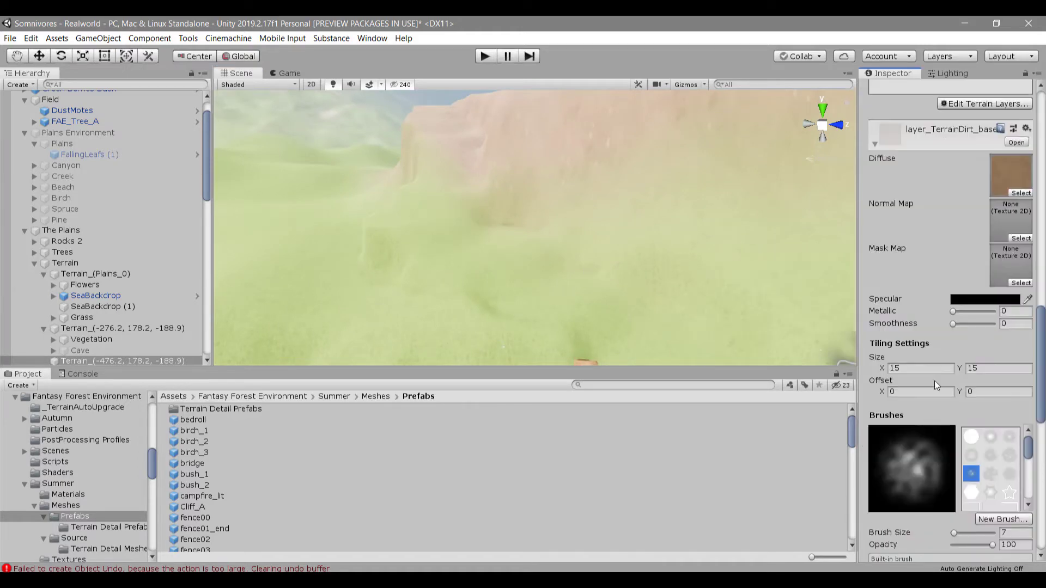
pyautogui.moveTo(619, 355)
pyautogui.mouseDown(button='right')
pyautogui.moveTo(528, 224)
pyautogui.moveTo(572, 256)
pyautogui.mouseUp(button='right')
pyautogui.moveTo(572, 321)
pyautogui.mouseDown()
pyautogui.moveTo(532, 303)
pyautogui.moveTo(528, 226)
pyautogui.moveTo(516, 196)
pyautogui.mouseUp()
pyautogui.moveTo(515, 196); pyautogui.dragTo(596, 308, button='middle')
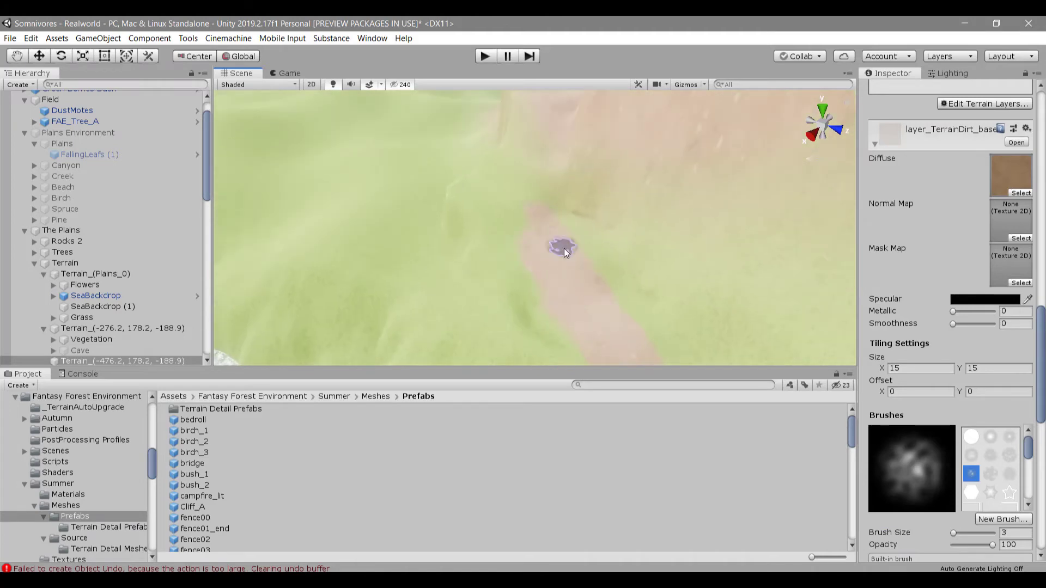
# Step: Paint a darker layer_dirt01 path from the plateau's top down the ramp and along the pale path to the bridge
pyautogui.moveTo(476, 187)
pyautogui.mouseDown(button='right')
pyautogui.moveTo(689, 199)
pyautogui.moveTo(462, 310)
pyautogui.mouseUp(button='right')
pyautogui.keyDown('alt'); pyautogui.moveTo(382, 178); pyautogui.dragTo(503, 293, button='right'); pyautogui.keyUp('alt')
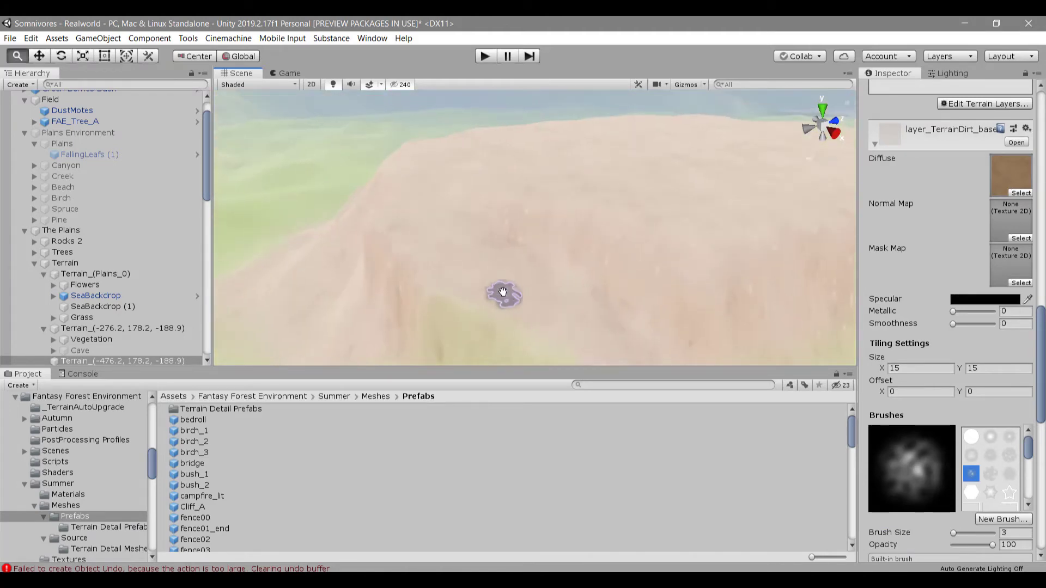
pyautogui.scroll(7, 1004, 357)
pyautogui.click(950, 284)
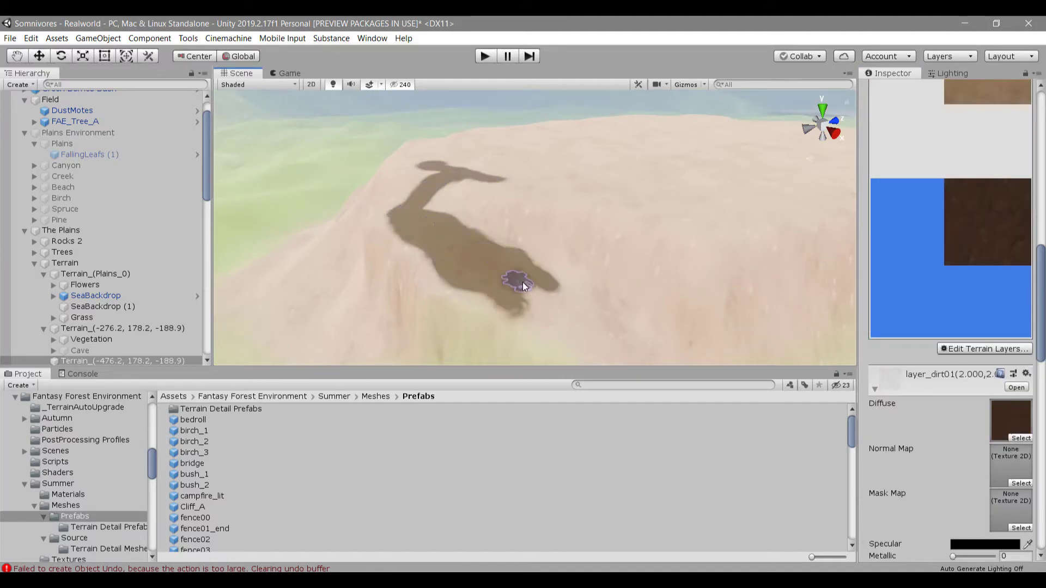
pyautogui.moveTo(554, 299); pyautogui.dragTo(390, 176, button='middle')
pyautogui.moveTo(444, 231)
pyautogui.mouseDown()
pyautogui.moveTo(452, 260)
pyautogui.moveTo(438, 305)
pyautogui.mouseUp()
pyautogui.moveTo(468, 326)
pyautogui.mouseDown(button='middle')
pyautogui.moveTo(400, 173)
pyautogui.moveTo(393, 220)
pyautogui.mouseUp(button='middle')
pyautogui.moveTo(371, 229)
pyautogui.mouseDown()
pyautogui.moveTo(391, 211)
pyautogui.moveTo(569, 258)
pyautogui.mouseUp()
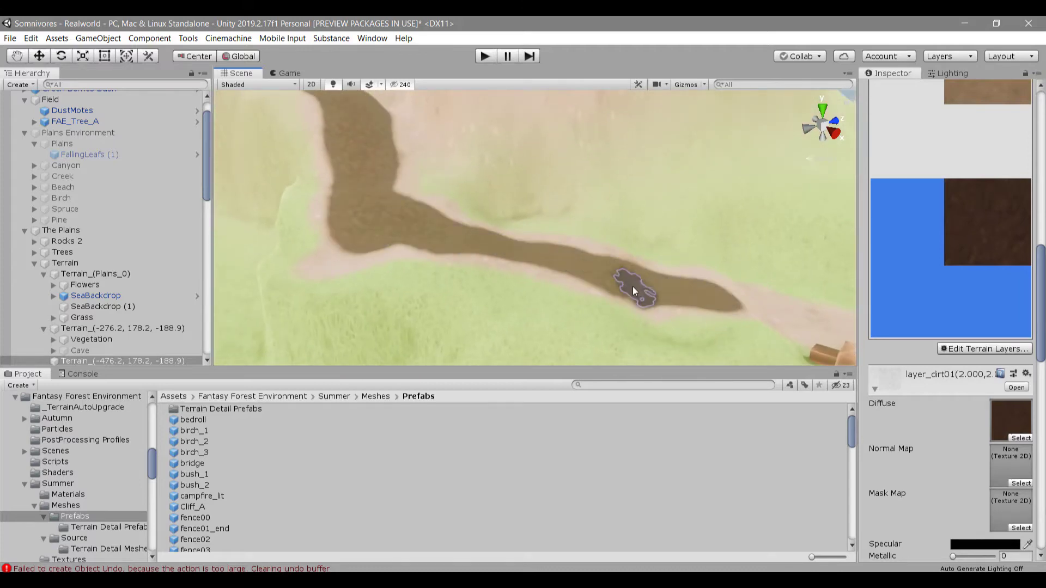
pyautogui.moveTo(632, 287); pyautogui.dragTo(447, 241, button='middle')
pyautogui.moveTo(446, 240); pyautogui.dragTo(608, 299)
pyautogui.moveTo(678, 338); pyautogui.dragTo(570, 230, button='middle')
# Step: Paint a layer_dirt01 path across the grass on the side of the bridge opposite the plateau
pyautogui.scroll(-5, 639, 239)
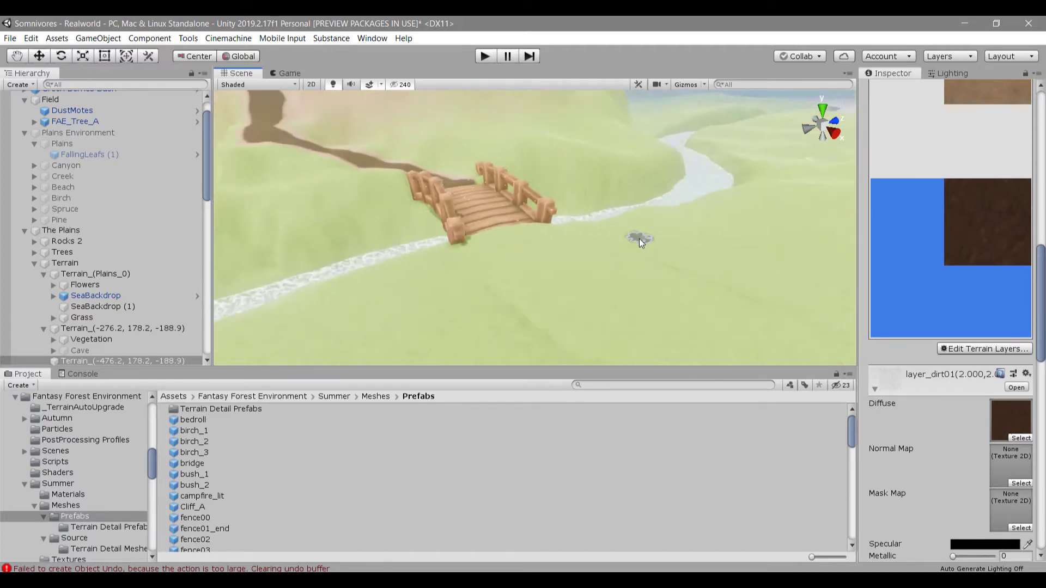
pyautogui.moveTo(639, 238); pyautogui.dragTo(731, 239, button='right')
pyautogui.moveTo(731, 238); pyautogui.dragTo(504, 262, button='middle')
pyautogui.moveTo(604, 260); pyautogui.dragTo(621, 263)
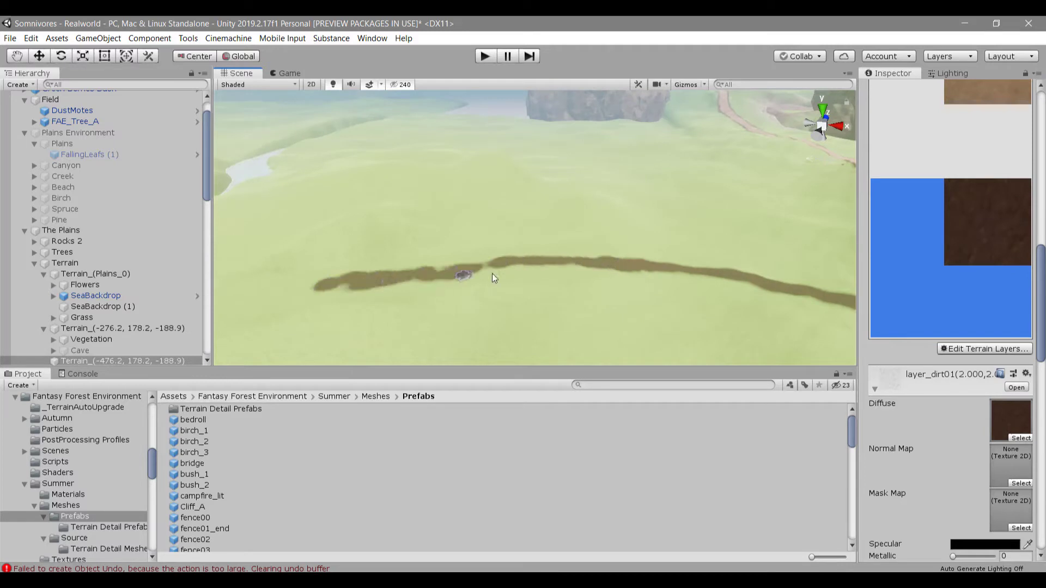
pyautogui.moveTo(560, 263); pyautogui.dragTo(523, 277, button='right')
pyautogui.moveTo(523, 277); pyautogui.dragTo(652, 266)
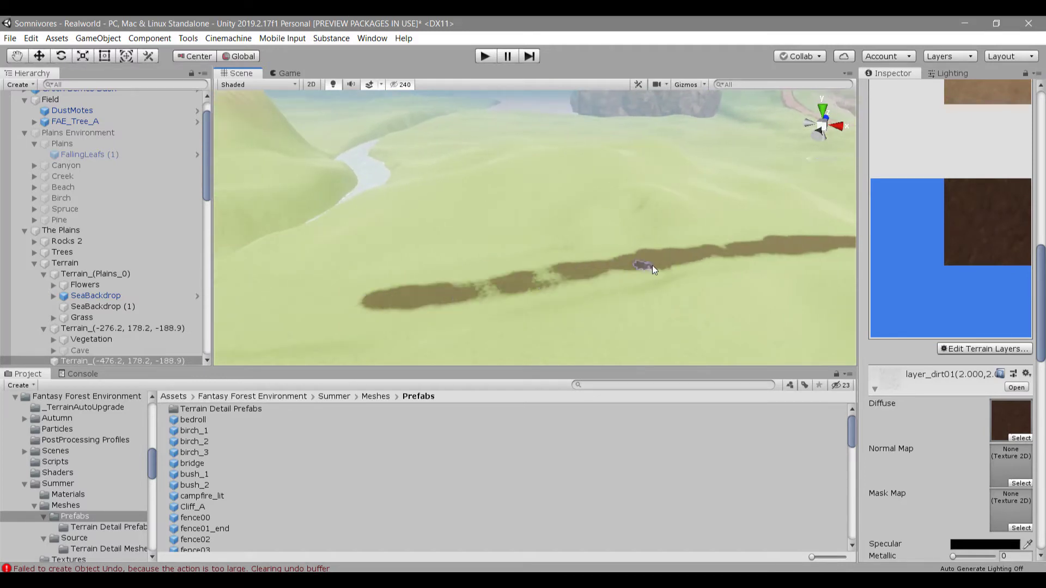
pyautogui.moveTo(567, 275); pyautogui.dragTo(352, 279, button='right')
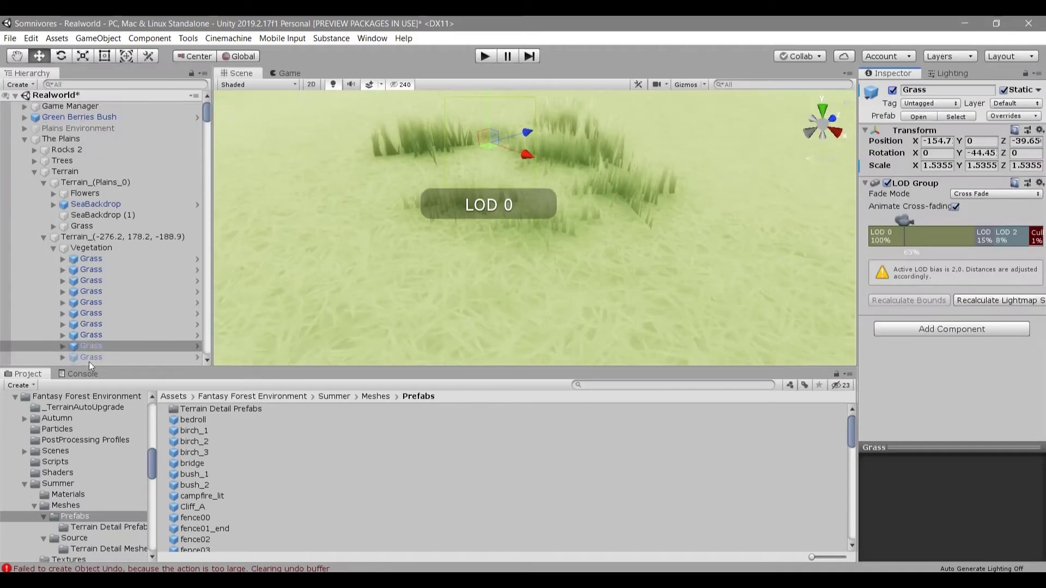
# Step: Enable the next inactive Grass objects under Vegetation to thicken the first grass cluster
pyautogui.click(89, 360)
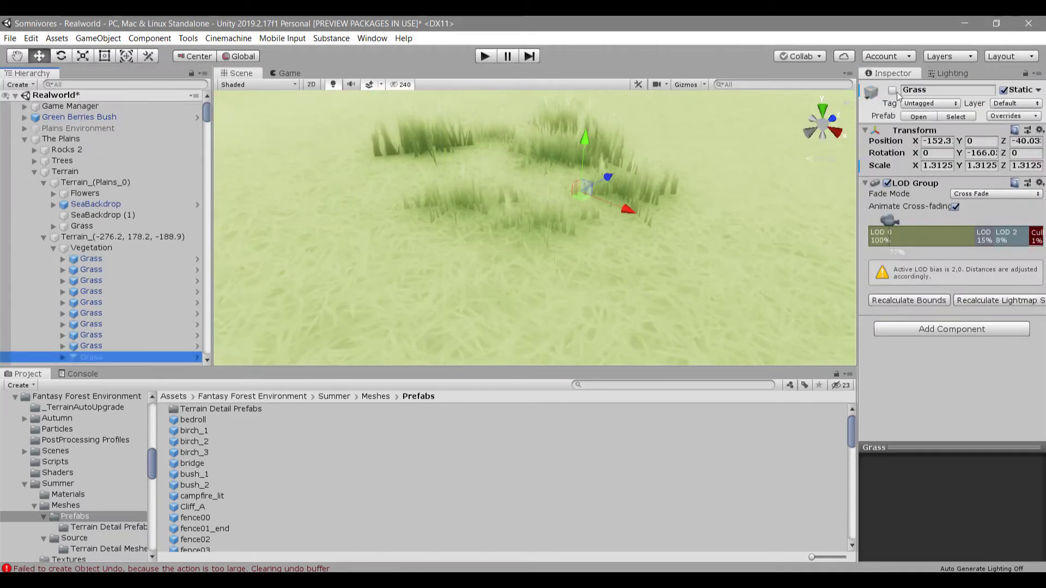
pyautogui.click(891, 90)
pyautogui.scroll(-4, 142, 290)
pyautogui.click(109, 245)
pyautogui.click(891, 90)
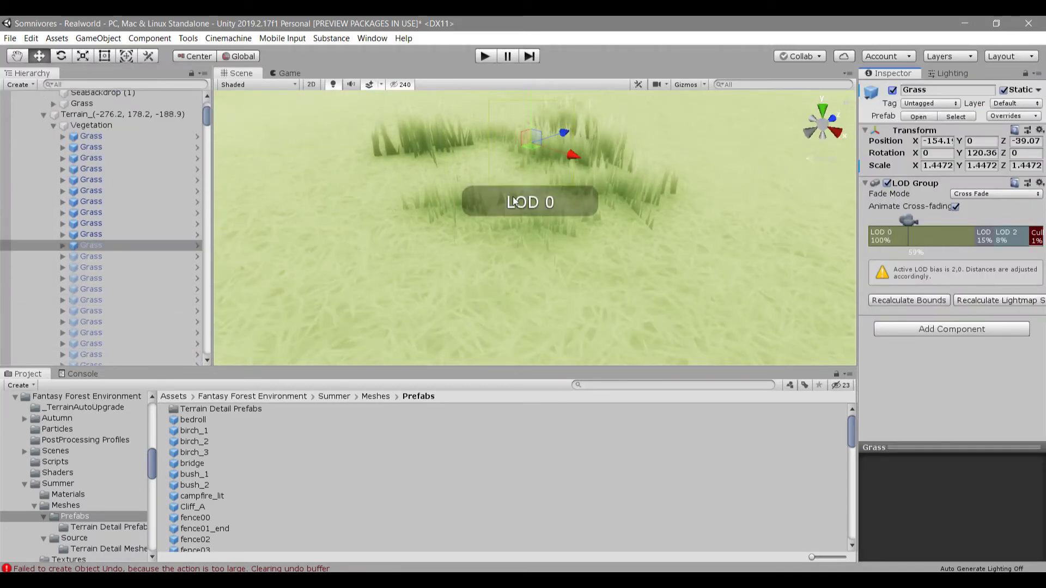
pyautogui.moveTo(453, 99); pyautogui.dragTo(458, 186, button='middle')
pyautogui.click(109, 256)
pyautogui.click(892, 89)
# Step: Enable the following Grass objects to build a second cluster a short distance in front of the first
pyautogui.click(109, 267)
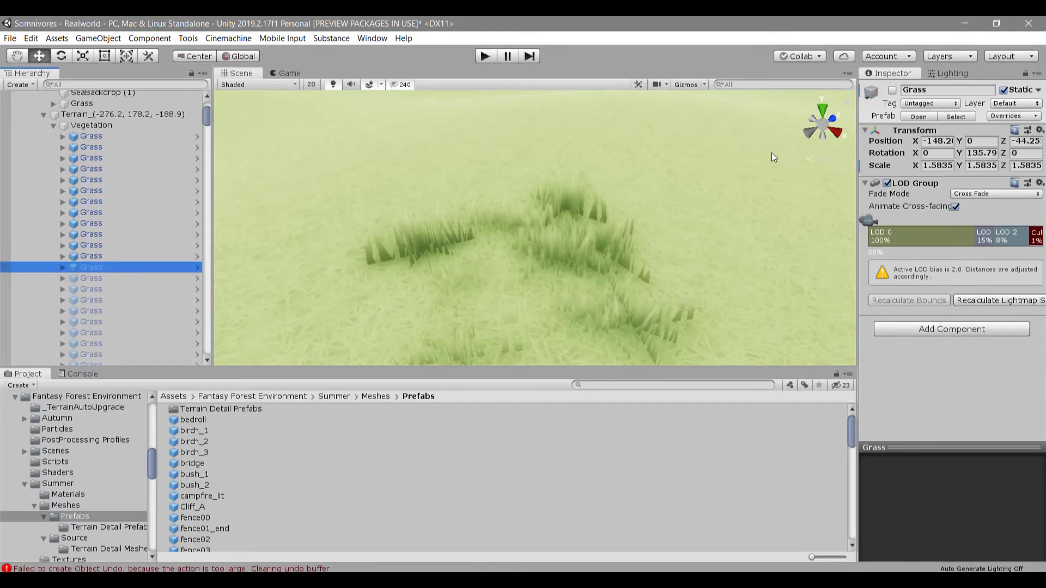
pyautogui.click(891, 90)
pyautogui.press('f')
pyautogui.click(93, 279)
pyautogui.click(892, 89)
pyautogui.hotkey('alt', 'shift', 'a')
pyautogui.press('Down')
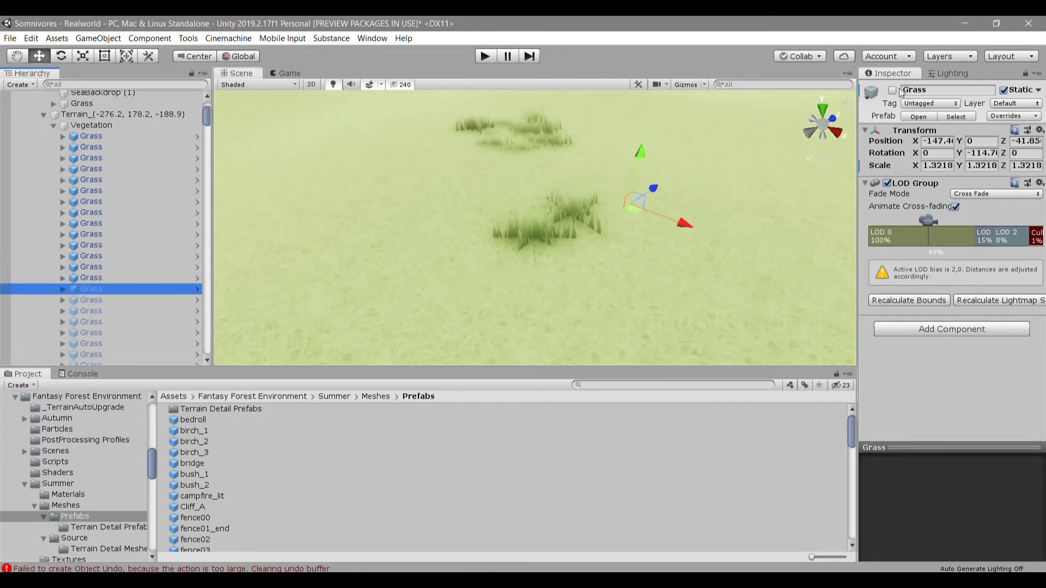
pyautogui.press('f')
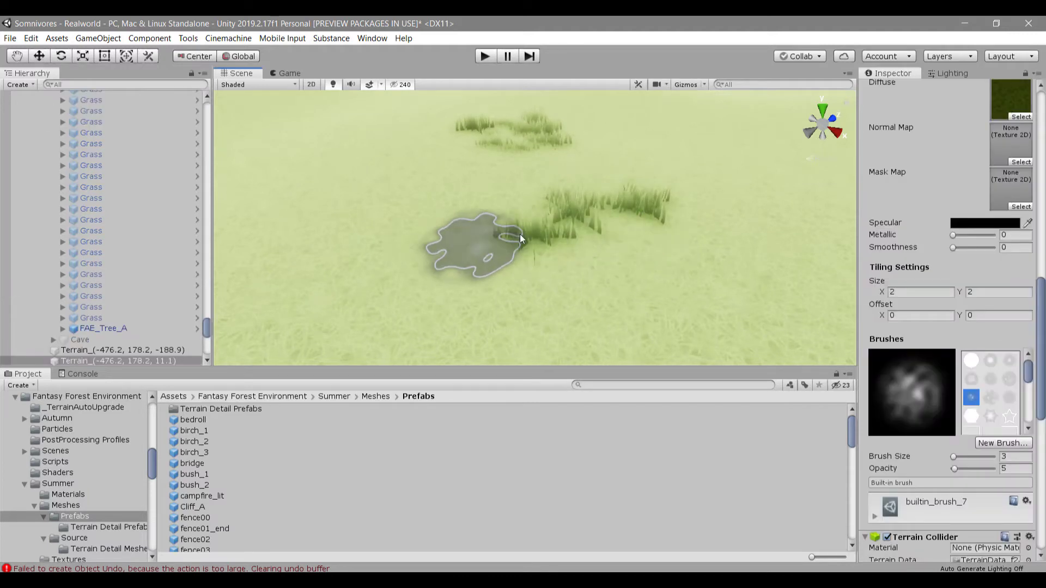
# Step: Paint darker ground beneath and around both grass clusters, using builtin_brush_7 with brush size 3 and opacity 5
pyautogui.moveTo(520, 235)
pyautogui.mouseDown()
pyautogui.moveTo(551, 223)
pyautogui.moveTo(534, 204)
pyautogui.moveTo(589, 245)
pyautogui.mouseUp()
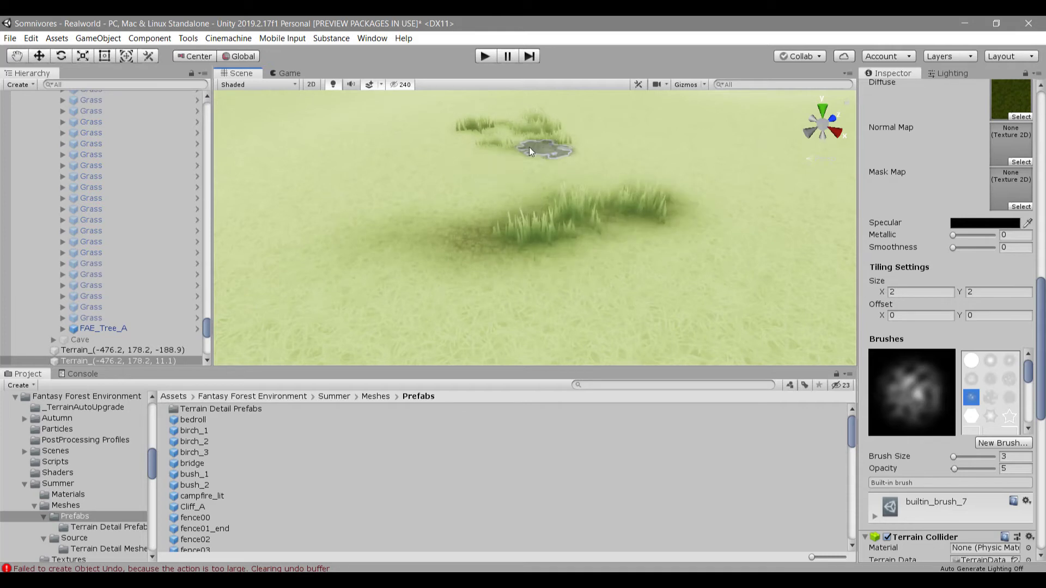
pyautogui.moveTo(528, 147); pyautogui.dragTo(473, 325, button='middle')
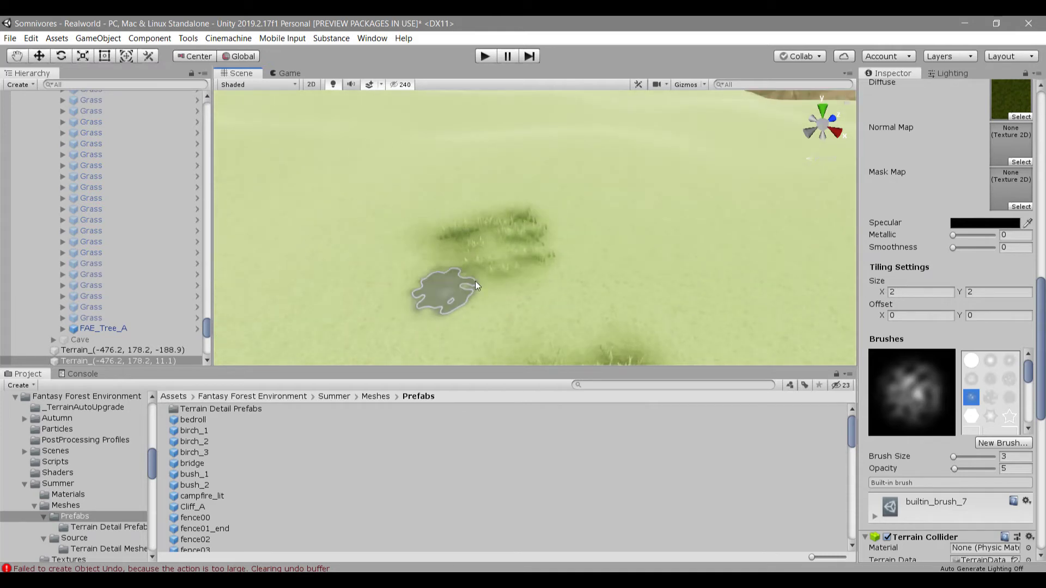
pyautogui.moveTo(475, 284); pyautogui.dragTo(502, 210)
# Step: Enable the next two inactive Grass objects, starting with the one between the two painted clusters
pyautogui.scroll(10, 131, 283)
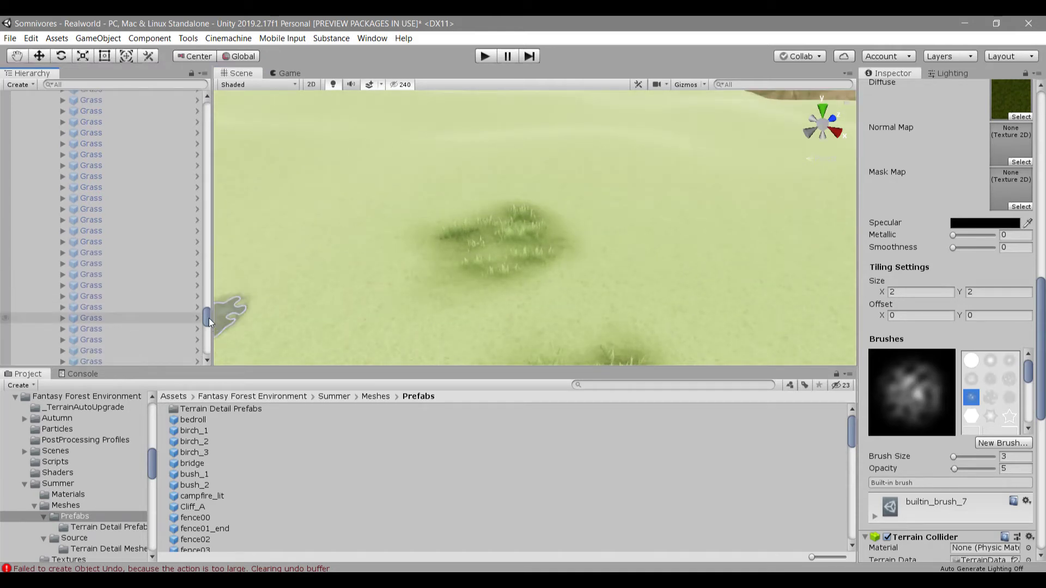
pyautogui.scroll(-2, 126, 295)
pyautogui.click(126, 233)
pyautogui.press('f')
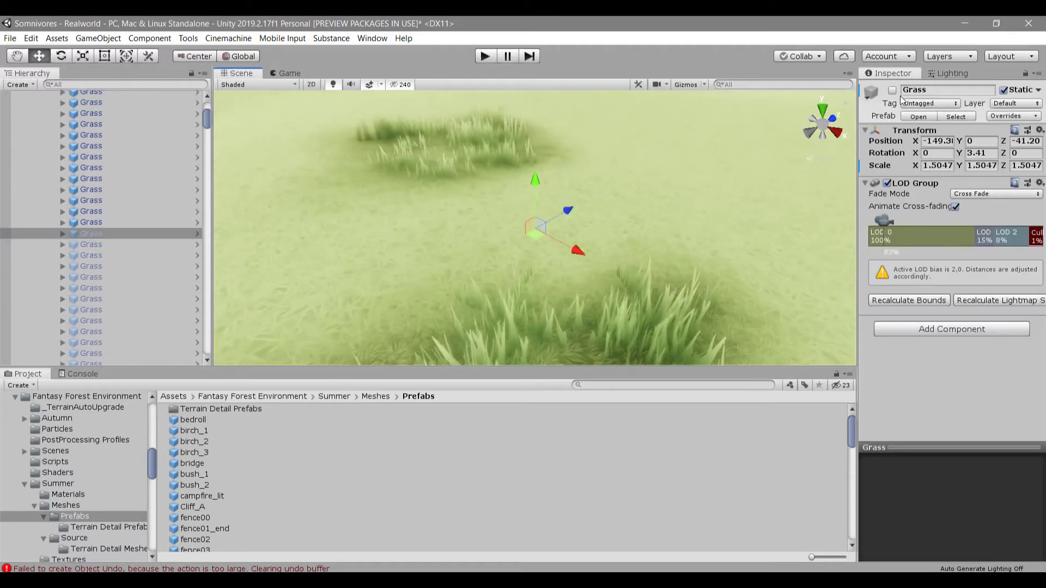
pyautogui.click(126, 244)
pyautogui.click(891, 92)
pyautogui.press('f')
# Step: Enable the Grass standing apart beside the second cluster and the next ones that fill out the cluster's front
pyautogui.click(193, 255)
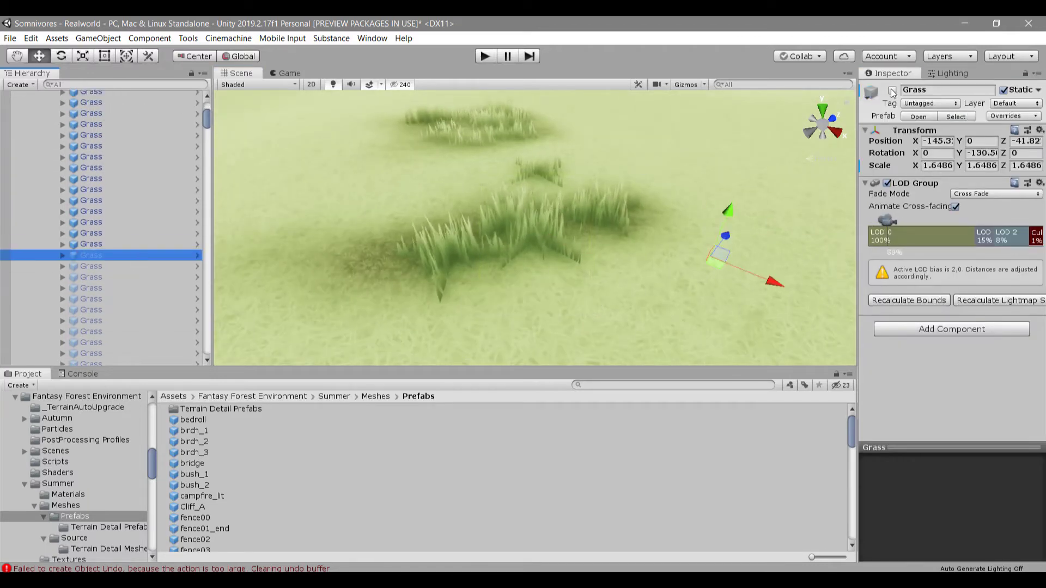
pyautogui.click(892, 91)
pyautogui.click(194, 266)
pyautogui.click(891, 91)
pyautogui.click(125, 277)
pyautogui.click(891, 90)
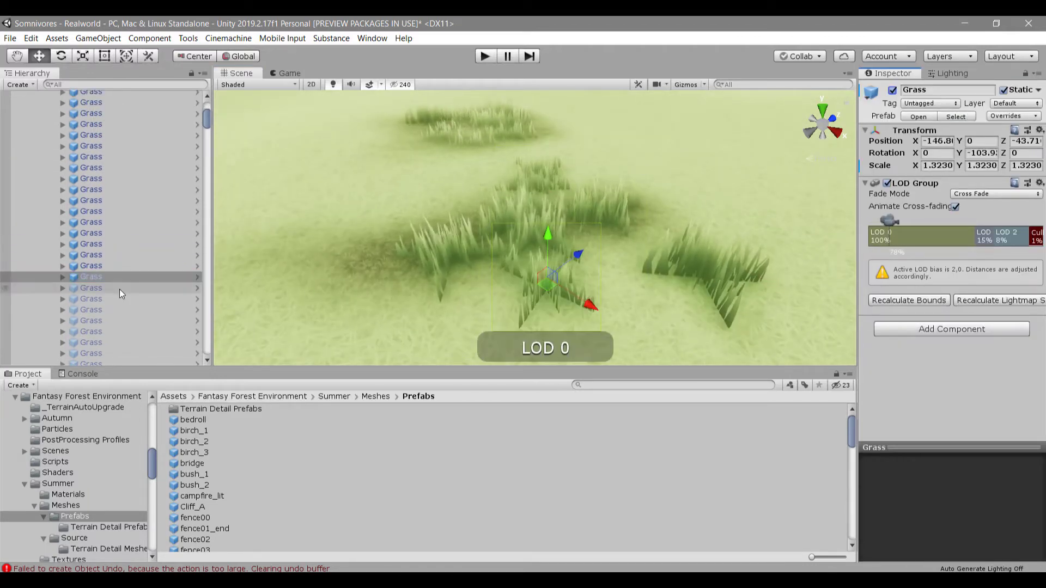
pyautogui.click(120, 289)
pyautogui.click(892, 90)
pyautogui.click(123, 298)
pyautogui.click(892, 90)
# Step: Enable the next Grass objects to form a third patch behind and beside the second cluster
pyautogui.click(186, 310)
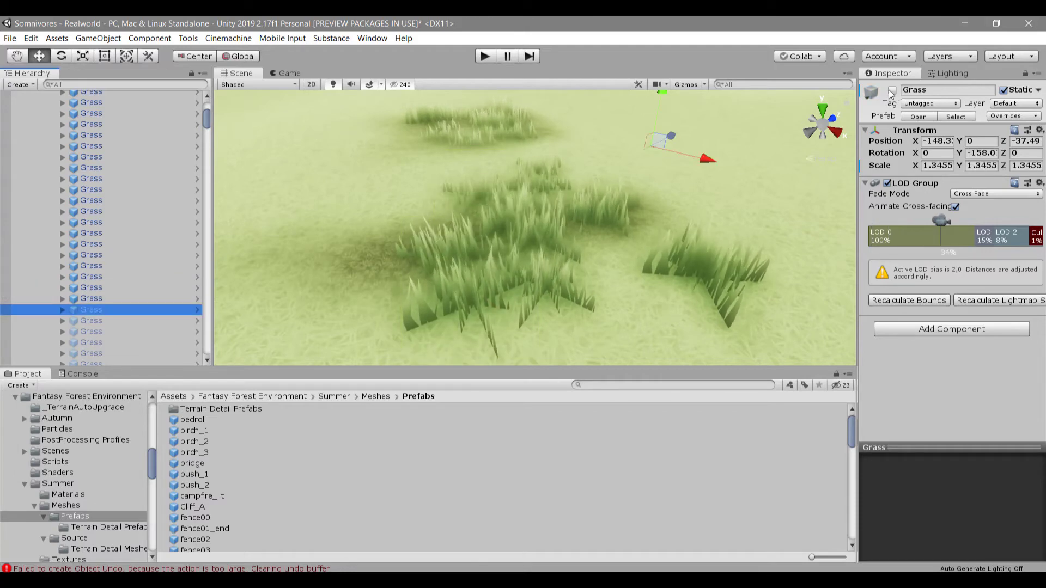
pyautogui.click(892, 90)
pyautogui.click(114, 320)
pyautogui.click(892, 90)
pyautogui.hotkey('alt', 'shift', 'a')
pyautogui.press('Down')
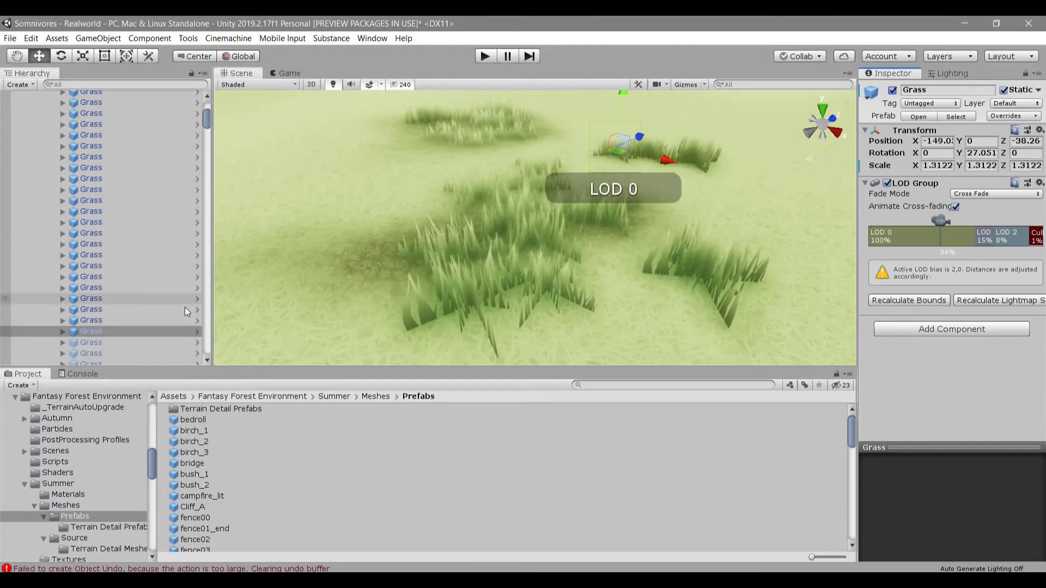
pyautogui.hotkey('alt', 'shift', 'a')
pyautogui.press('Down')
pyautogui.moveTo(557, 165); pyautogui.dragTo(487, 227, button='middle')
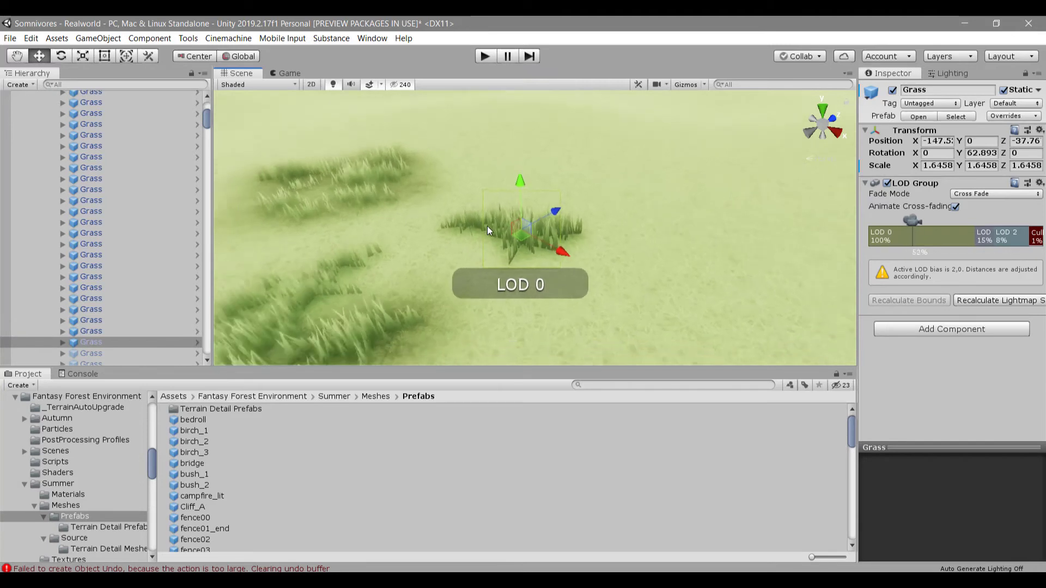
# Step: Enable the small Grass tuft between the second and third patches, and more Grass within the third patch
pyautogui.scroll(-2, 171, 279)
pyautogui.click(169, 272)
pyautogui.hotkey('alt', 'shift', 'a')
pyautogui.press('Down')
pyautogui.hotkey('alt', 'shift', 'a')
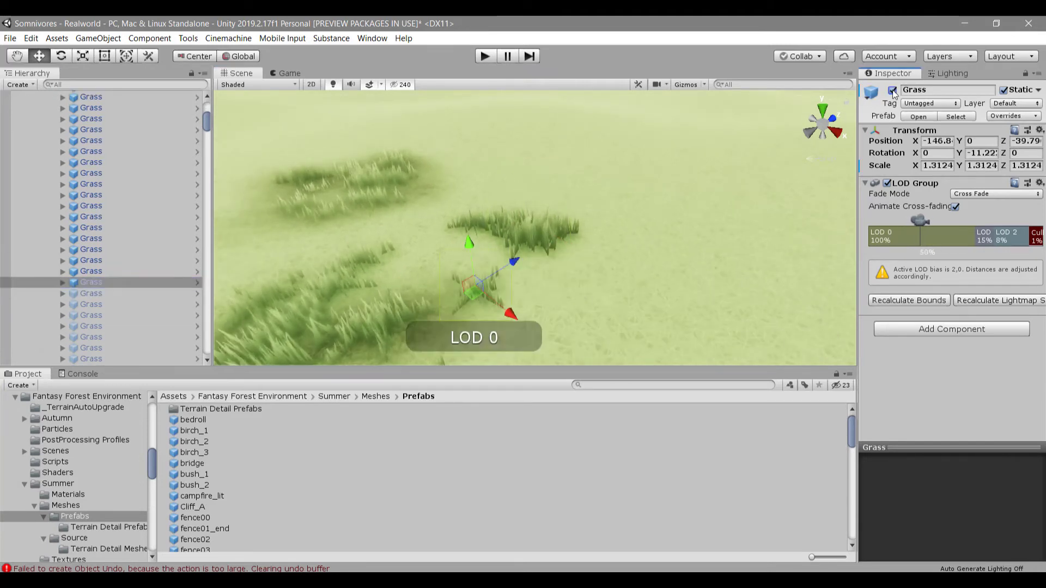
pyautogui.press('Down')
pyautogui.hotkey('alt', 'shift', 'a')
pyautogui.press('Down')
pyautogui.hotkey('alt', 'shift', 'a')
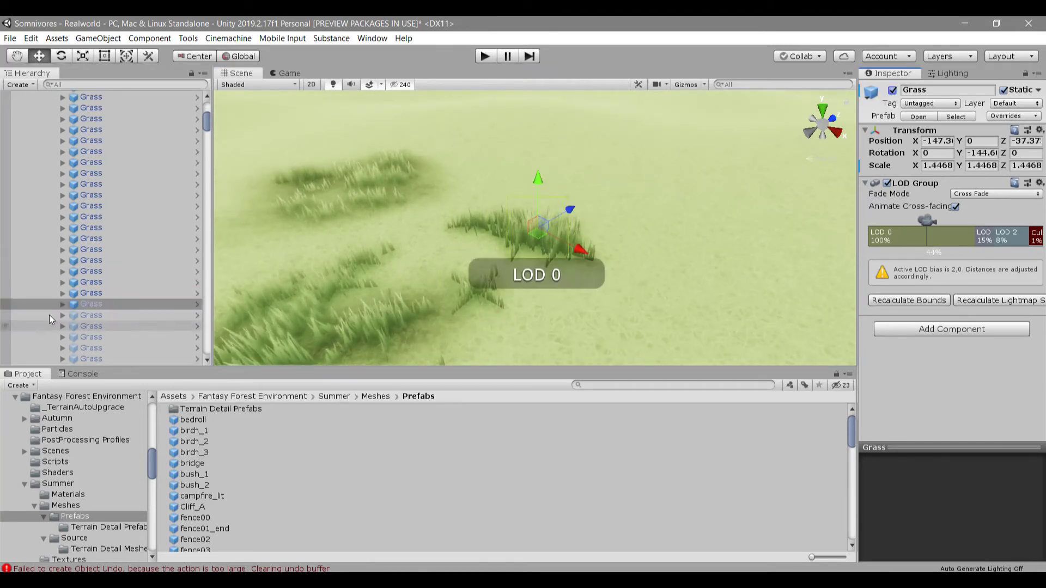
# Step: Extend the third patch by enabling the rest of its inactive Grass objects one after another
pyautogui.press('Down')
pyautogui.hotkey('alt', 'shift', 'a')
pyautogui.press('Down')
pyautogui.hotkey('alt', 'shift', 'a')
pyautogui.press('Down')
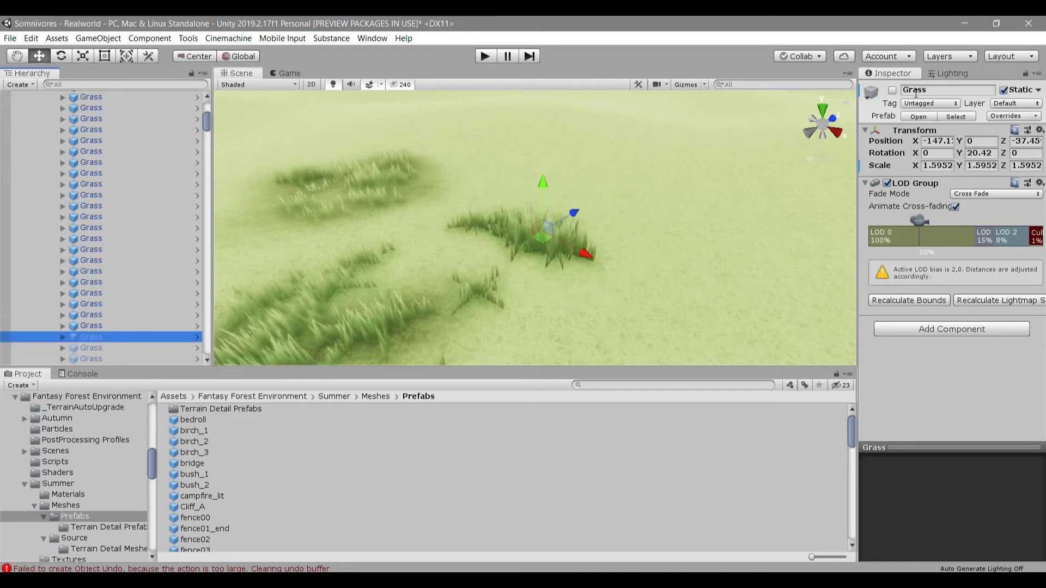
pyautogui.hotkey('alt', 'shift', 'a')
pyautogui.press('Down')
pyautogui.click(892, 91)
pyautogui.click(103, 358)
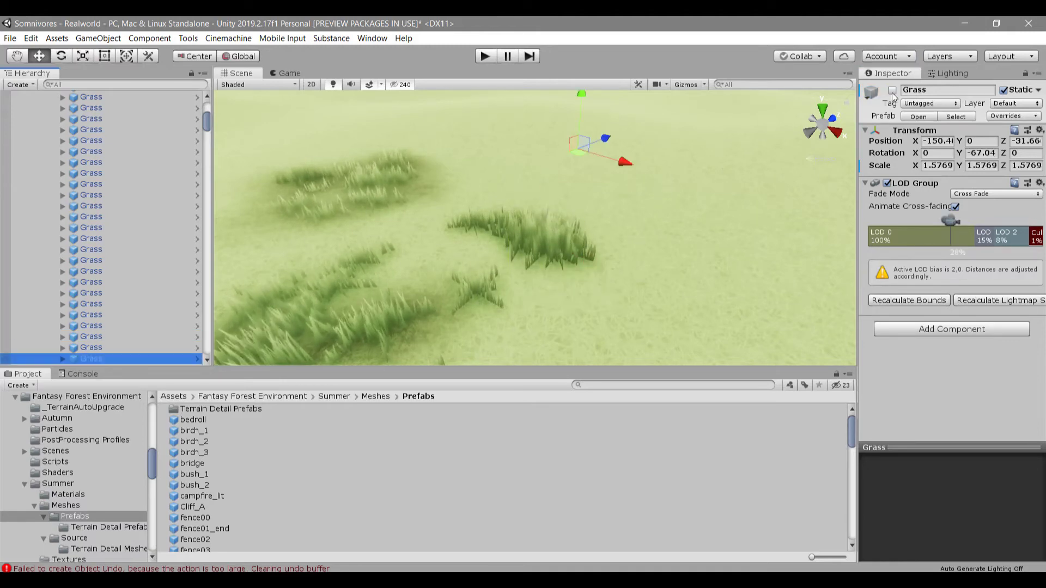
# Step: Paint darker ground with the Paint Texture tool under the third patch, the small tuft and the separate front tuft
pyautogui.moveTo(797, 193); pyautogui.dragTo(751, 225, button='right')
pyautogui.click(750, 225)
pyautogui.click(927, 185)
pyautogui.moveTo(514, 185); pyautogui.dragTo(614, 229)
pyautogui.press('Down')
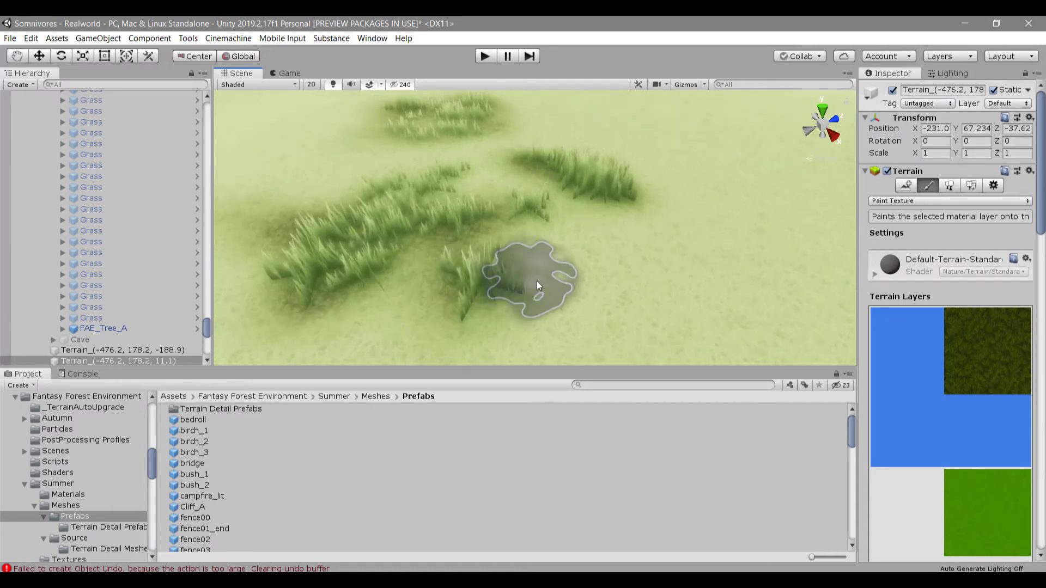
pyautogui.press('w')
# Step: Generate a new pigment map for the terrain Terrain_(-276.2, 178.2, -188.9)
pyautogui.moveTo(207, 327); pyautogui.dragTo(221, 111)
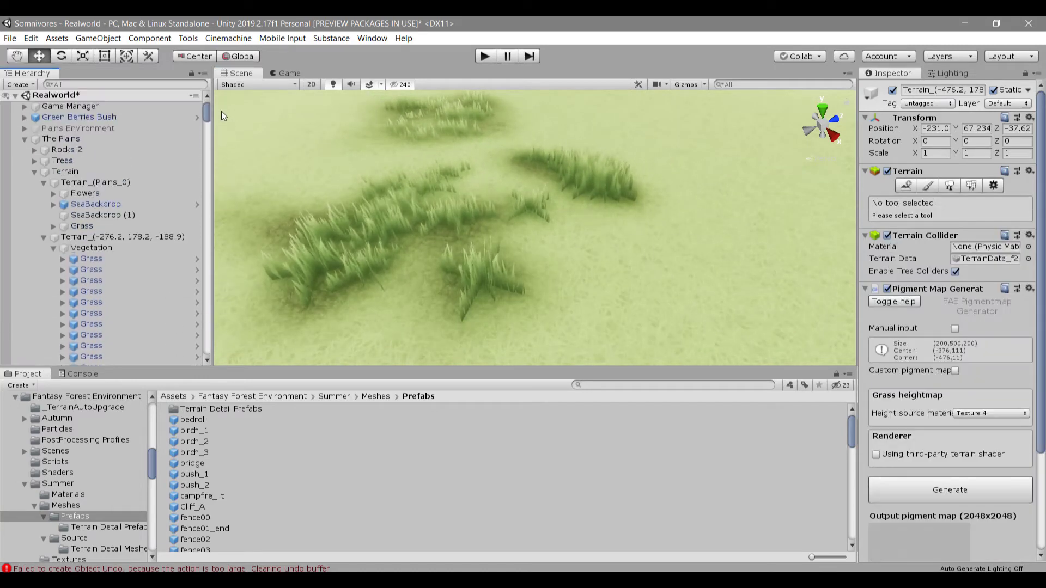
pyautogui.click(187, 237)
pyautogui.scroll(-4, 900, 327)
pyautogui.click(900, 371)
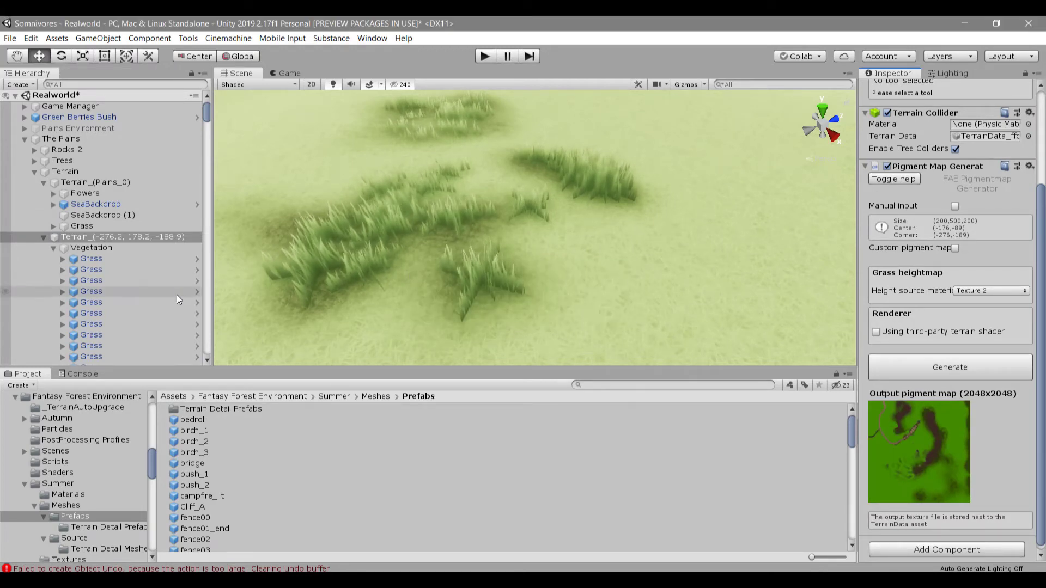
# Step: Enable the next four inactive Grass objects to start a new patch on the open ground beyond the painted clusters
pyautogui.scroll(-5, 176, 295)
pyautogui.doubleClick(142, 324)
pyautogui.click(891, 90)
pyautogui.click(133, 335)
pyautogui.click(891, 93)
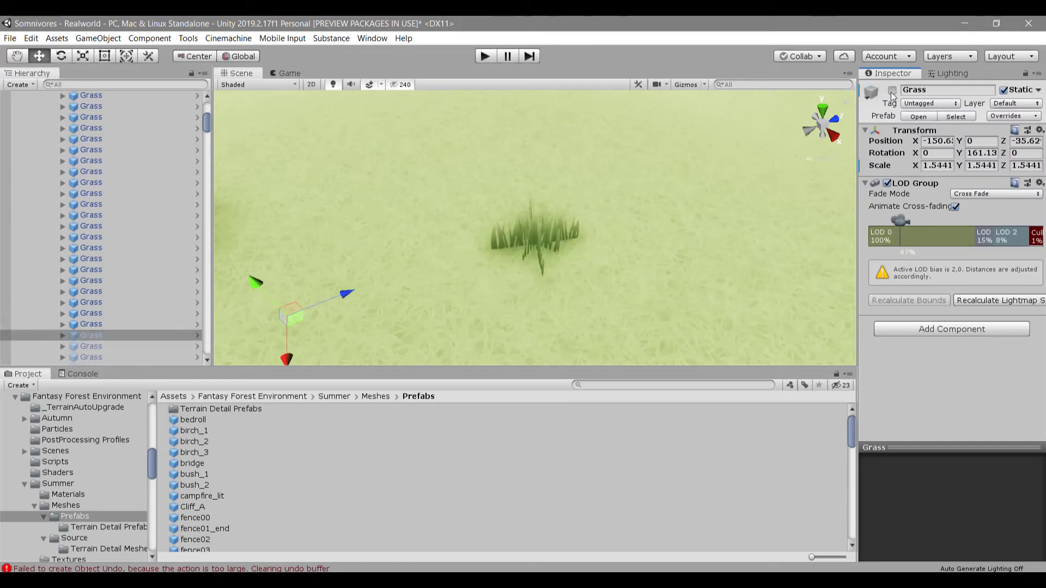
pyautogui.click(136, 346)
pyautogui.click(892, 90)
pyautogui.click(140, 357)
pyautogui.click(891, 90)
pyautogui.moveTo(674, 160); pyautogui.dragTo(579, 161, button='right')
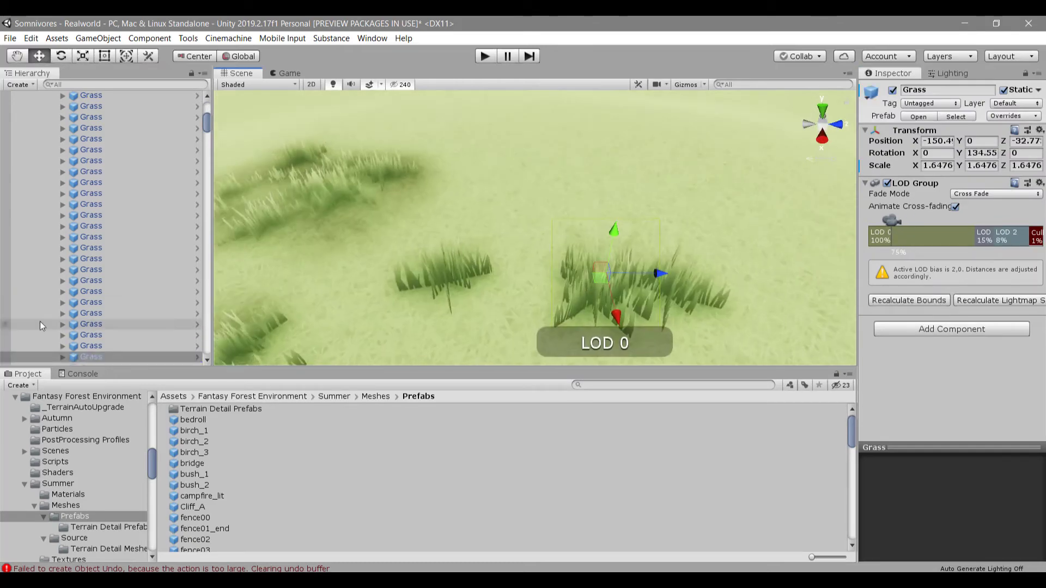
# Step: Enable two more Grass objects beside the newly started patch
pyautogui.scroll(-3, 42, 326)
pyautogui.click(109, 286)
pyautogui.click(892, 91)
pyautogui.click(110, 298)
pyautogui.click(891, 92)
pyautogui.moveTo(665, 271); pyautogui.dragTo(583, 155, button='middle')
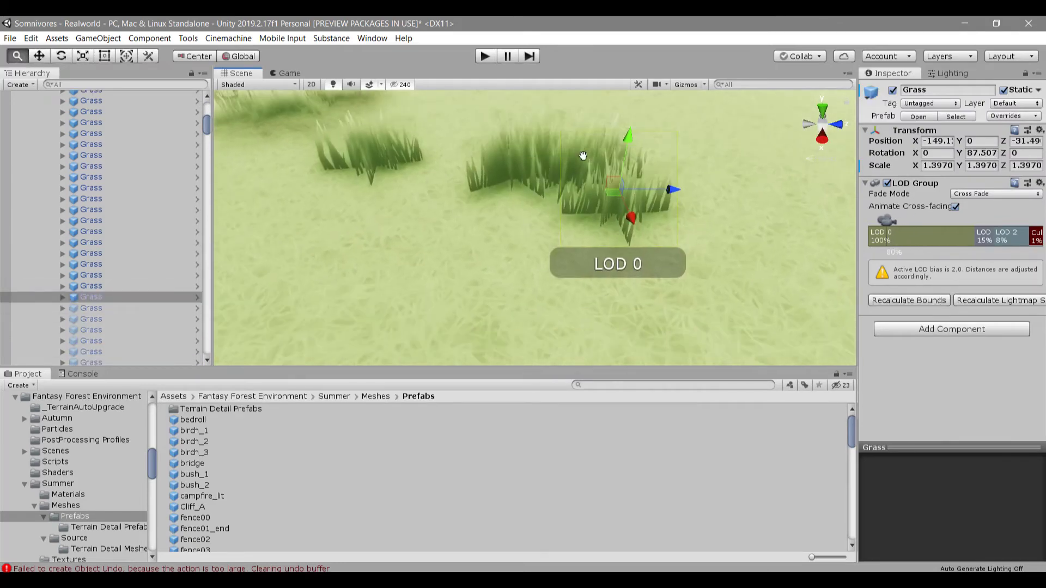
# Step: Lower the Grass at the back of the new patch to Y -0.12
pyautogui.click(170, 287)
pyautogui.click(136, 277)
pyautogui.moveTo(576, 106); pyautogui.dragTo(526, 106)
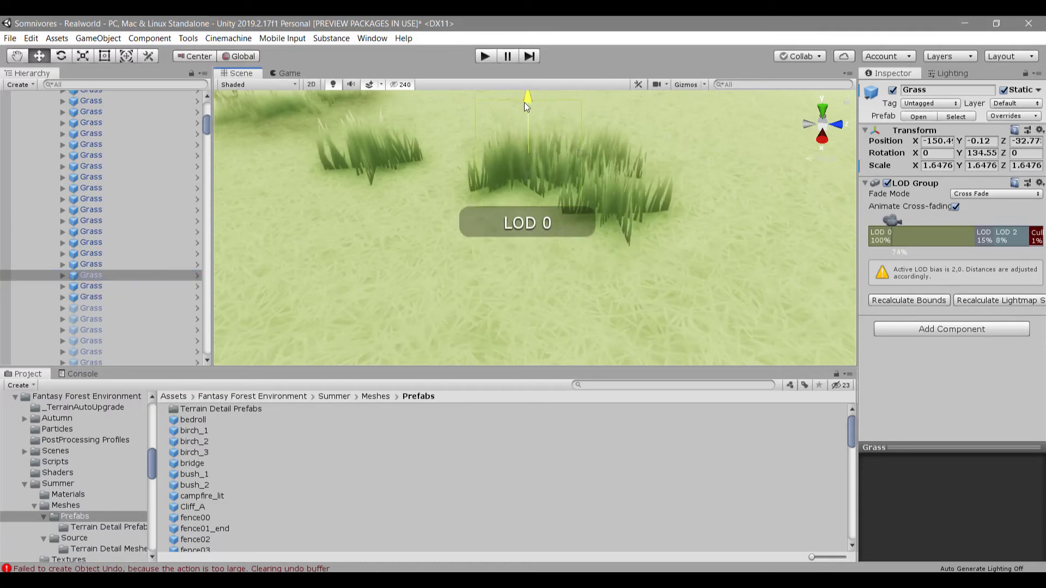
# Step: Enable further Grass in the new patch, lowering one to about Y -0.205 and scaling it to about 2.19
pyautogui.press('Down')
pyautogui.press('Down')
pyautogui.press('Down')
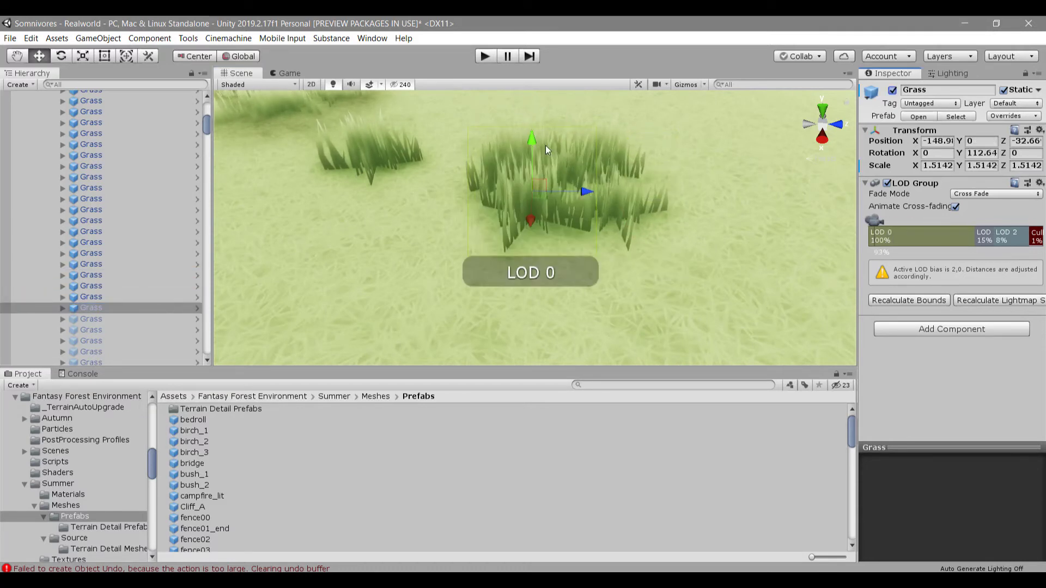
pyautogui.press('Down')
pyautogui.press('r')
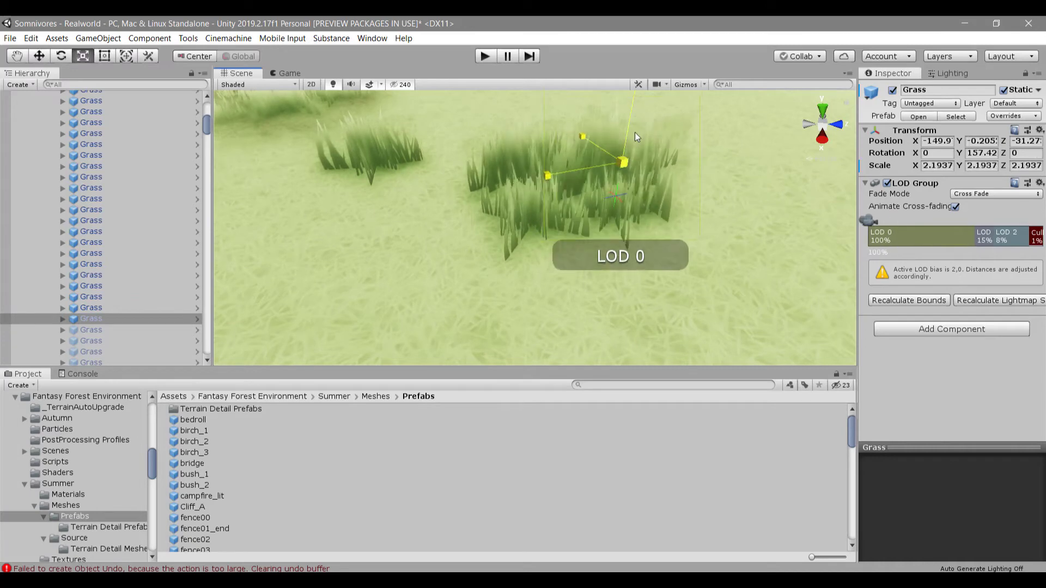
pyautogui.press('Down')
pyautogui.press('Down')
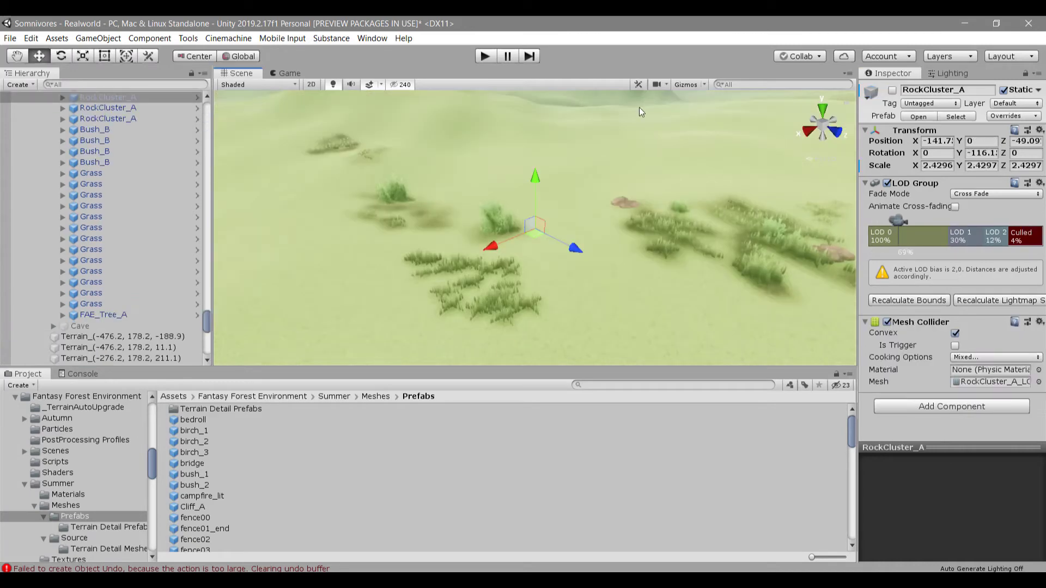
# Step: Enable the remaining inactive RockCluster_A and the three Fern objects around the grass patches
pyautogui.press('Up')
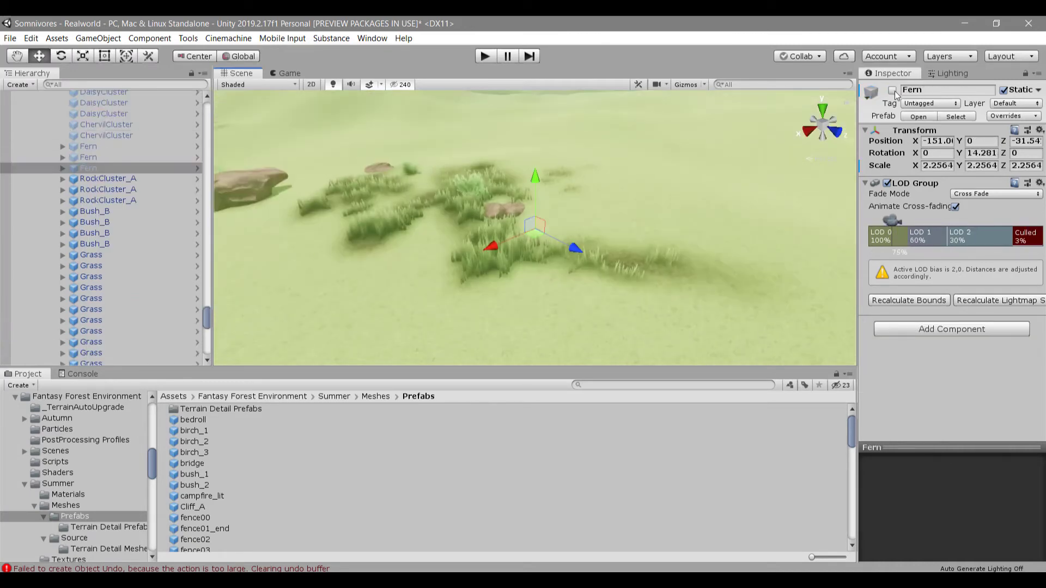
pyautogui.press('Up')
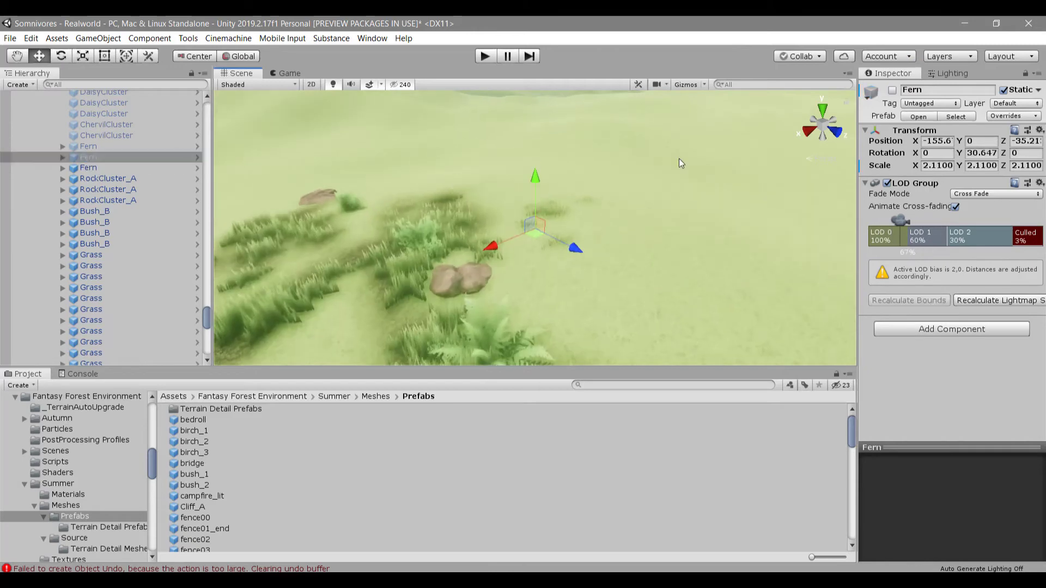
pyautogui.press('Up')
pyautogui.press('Up')
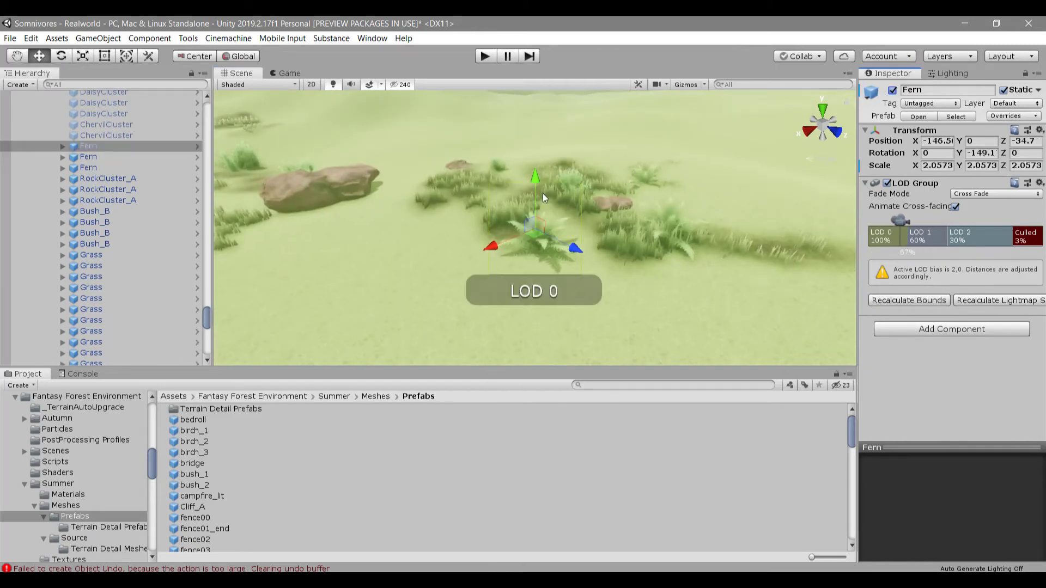
# Step: Enable both ChervilCluster objects and the first two DaisyCluster objects above them in the hierarchy
pyautogui.press('Up')
pyautogui.press('Up')
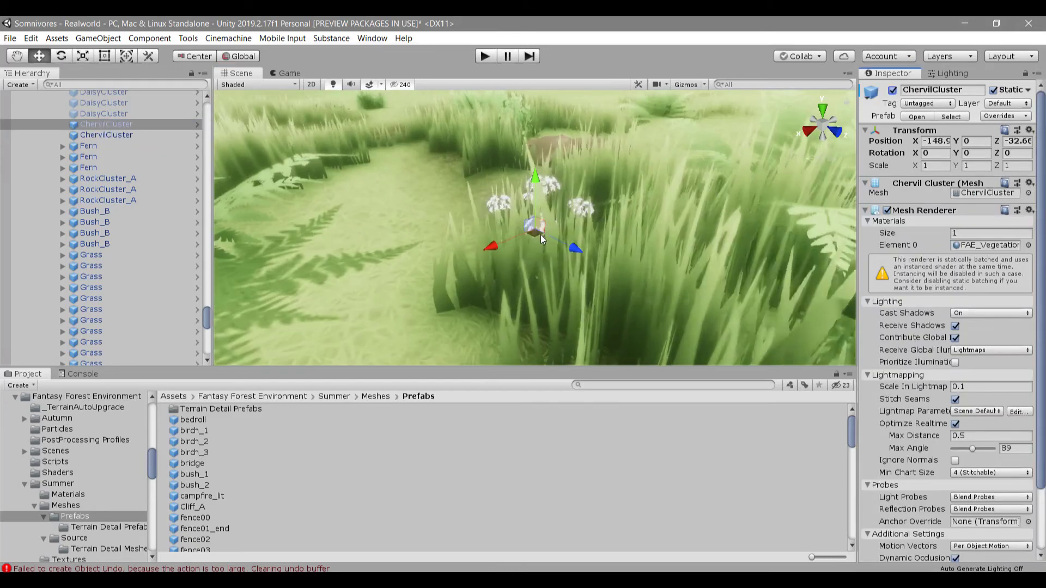
pyautogui.press('Up')
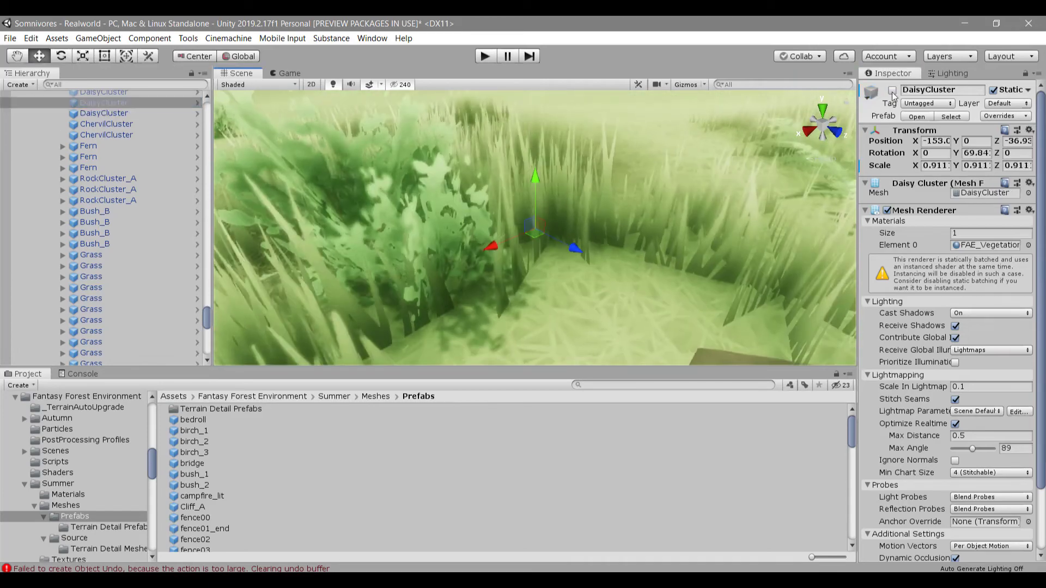
pyautogui.press('Up')
pyautogui.press('Up')
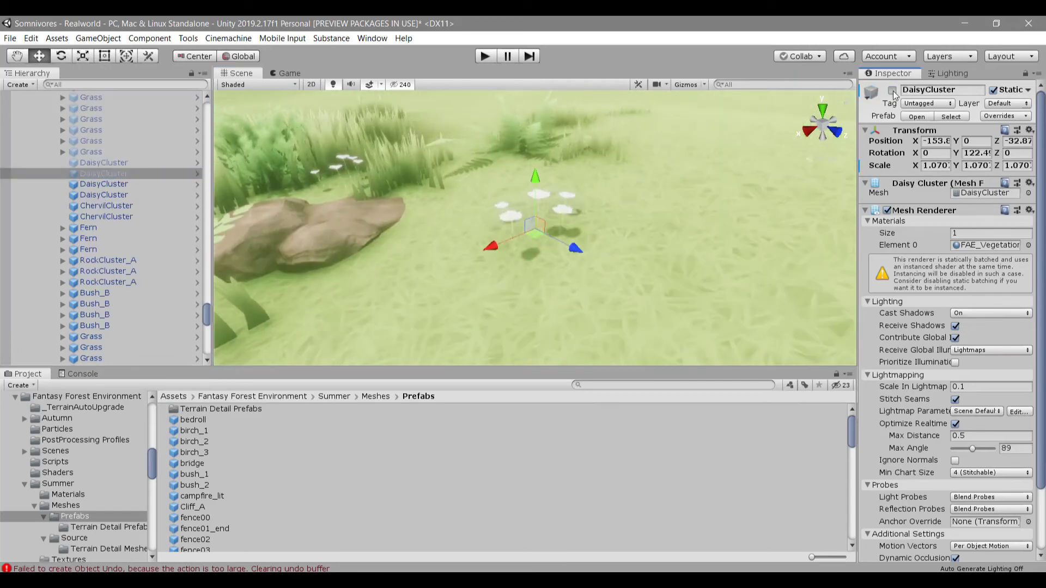
# Step: Enable the remaining two DaisyCluster objects, shifting the last one sideways and lowering it toward the ground
pyautogui.click(892, 90)
pyautogui.click(891, 91)
pyautogui.moveTo(535, 233); pyautogui.dragTo(462, 256)
pyautogui.moveTo(461, 200); pyautogui.dragTo(459, 241)
# Step: Enable the inactive Grass listed directly above the DaisyCluster objects and frame it in the scene
pyautogui.doubleClick(91, 152)
pyautogui.click(892, 90)
pyautogui.moveTo(537, 232); pyautogui.dragTo(613, 226, button='right')
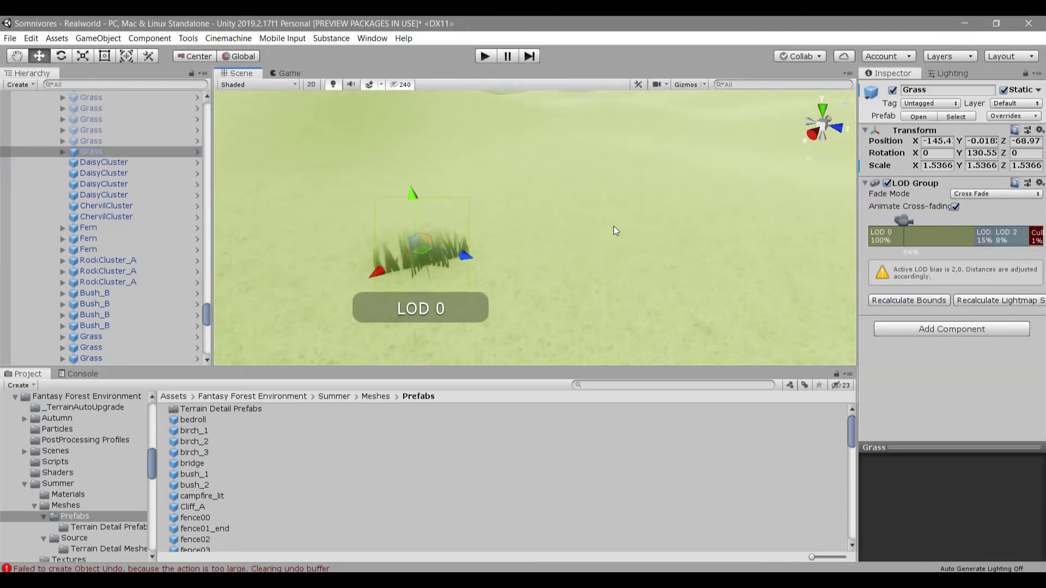
# Step: Lower the framed Grass onto the terrain, and enable and lower the four Grass objects listed above it
pyautogui.moveTo(613, 226); pyautogui.dragTo(714, 188, button='middle')
pyautogui.moveTo(522, 146); pyautogui.dragTo(521, 165)
pyautogui.doubleClick(156, 143)
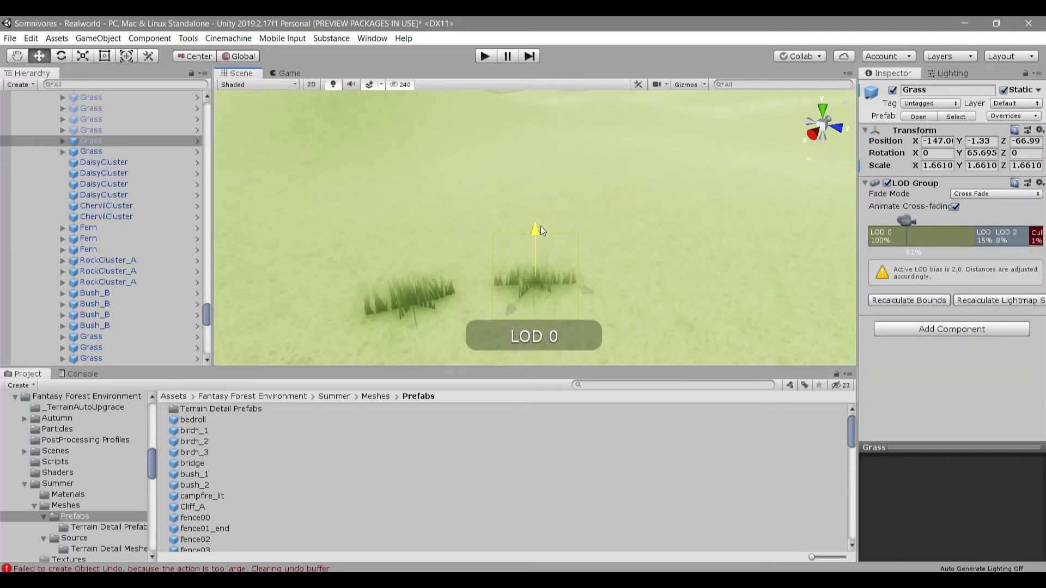
pyautogui.click(86, 130)
pyautogui.keyDown('shift'); pyautogui.click(136, 109); pyautogui.keyUp('shift')
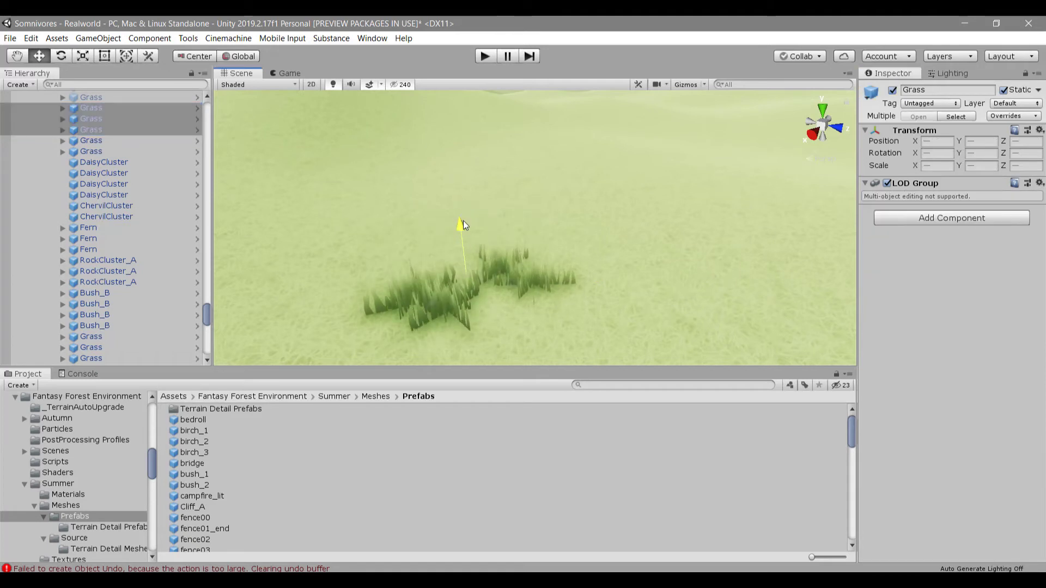
# Step: Paint the darker ground texture beneath the new grass patch and delete the block of inactive Grass objects listed above it
pyautogui.click(589, 176)
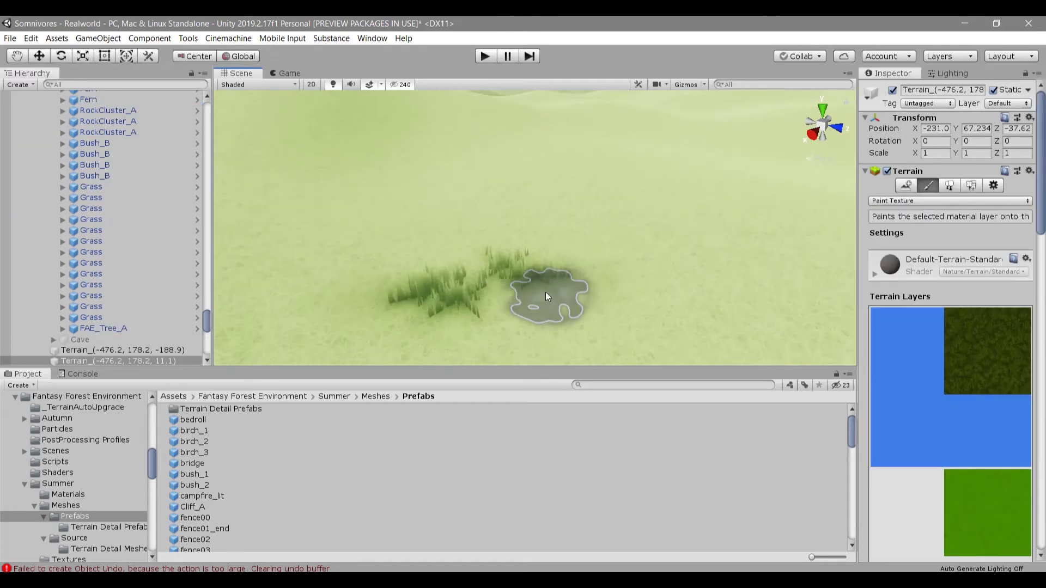
pyautogui.moveTo(514, 283)
pyautogui.mouseDown()
pyautogui.moveTo(555, 289)
pyautogui.moveTo(517, 242)
pyautogui.moveTo(547, 243)
pyautogui.mouseUp()
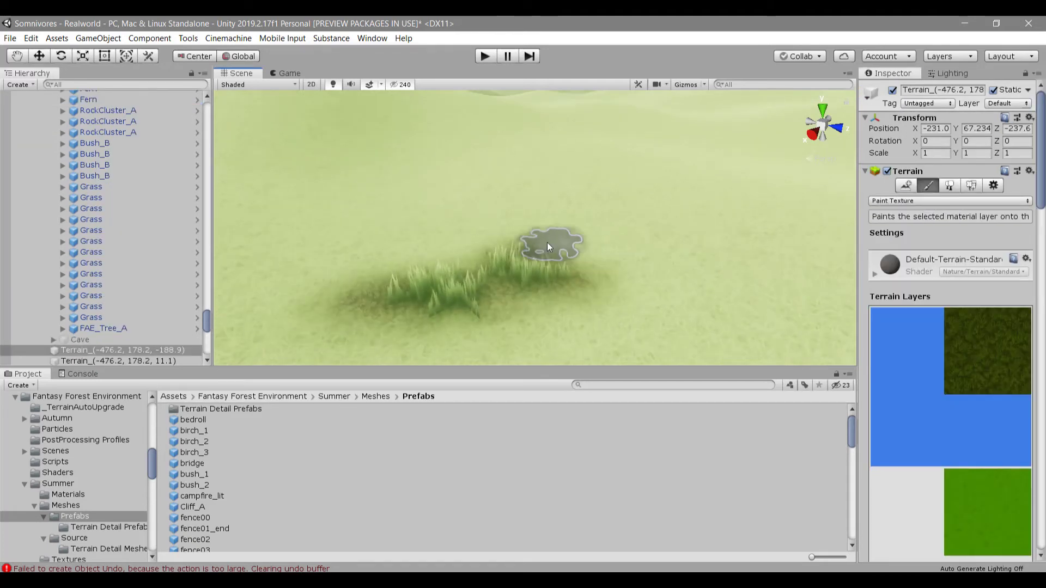
pyautogui.moveTo(205, 319); pyautogui.dragTo(205, 292)
pyautogui.click(111, 194)
pyautogui.keyDown('shift'); pyautogui.click(109, 119); pyautogui.keyUp('shift')
pyautogui.press('Delete')
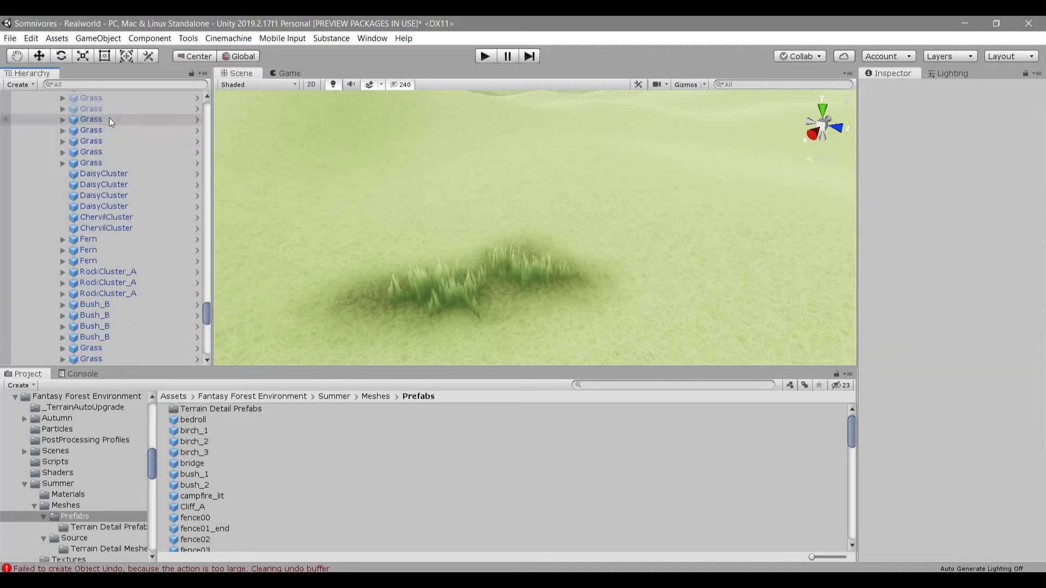
# Step: Enable the next inactive Grass and the four above it, lowering them onto the terrain as a second patch
pyautogui.doubleClick(109, 110)
pyautogui.click(892, 89)
pyautogui.moveTo(536, 174); pyautogui.dragTo(536, 207)
pyautogui.scroll(2, 109, 155)
pyautogui.click(112, 147)
pyautogui.keyDown('shift'); pyautogui.click(121, 177); pyautogui.keyUp('shift')
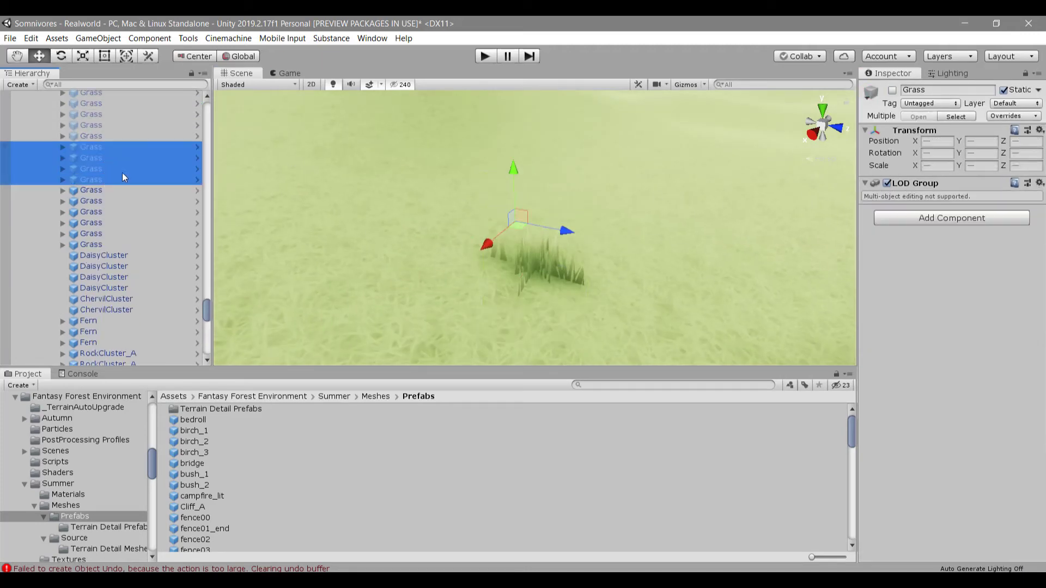
pyautogui.click(892, 90)
pyautogui.moveTo(512, 166); pyautogui.dragTo(514, 196)
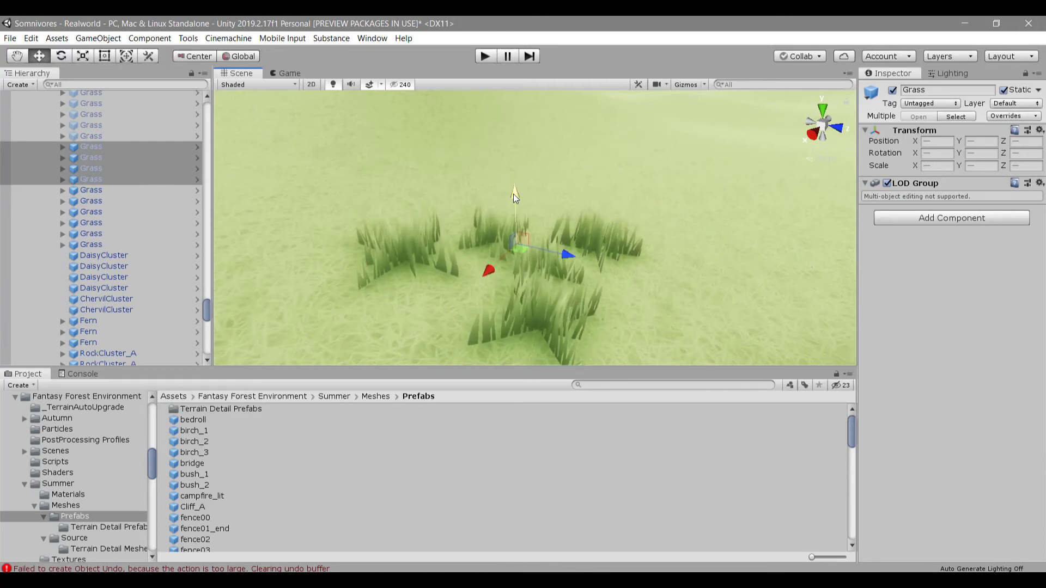
# Step: Paint the darker ground texture on the terrain beneath the second grass patch
pyautogui.click(620, 205)
pyautogui.moveTo(465, 315)
pyautogui.mouseDown()
pyautogui.moveTo(400, 306)
pyautogui.moveTo(476, 240)
pyautogui.moveTo(565, 283)
pyautogui.moveTo(518, 322)
pyautogui.mouseUp()
pyautogui.scroll(-2, 577, 280)
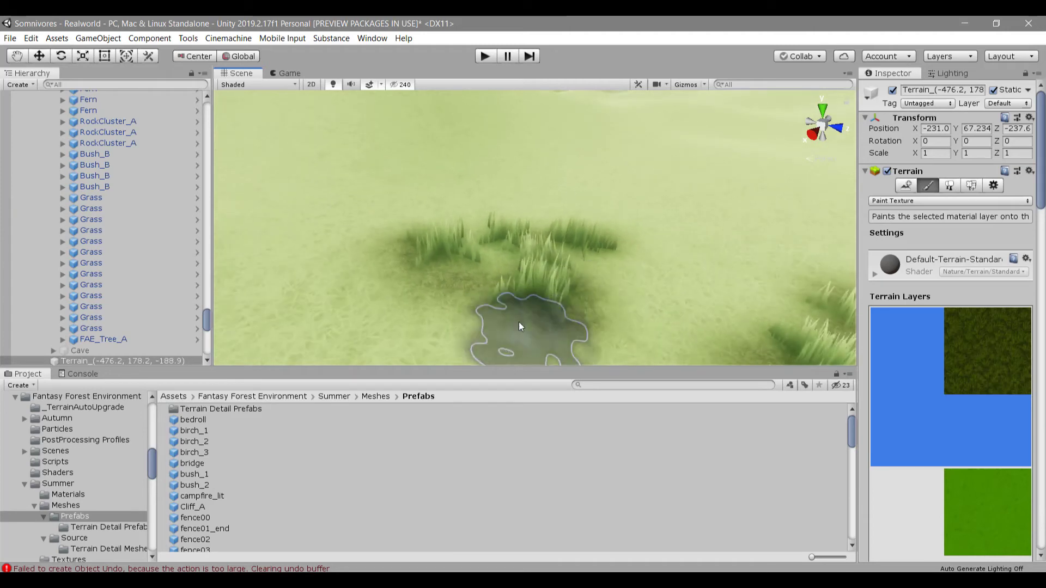
# Step: Delete the run of inactive Grass objects directly above the ten enabled ones in the hierarchy
pyautogui.scroll(10, 194, 243)
pyautogui.click(129, 270)
pyautogui.keyDown('shift'); pyautogui.click(116, 119); pyautogui.keyUp('shift')
pyautogui.press('Delete')
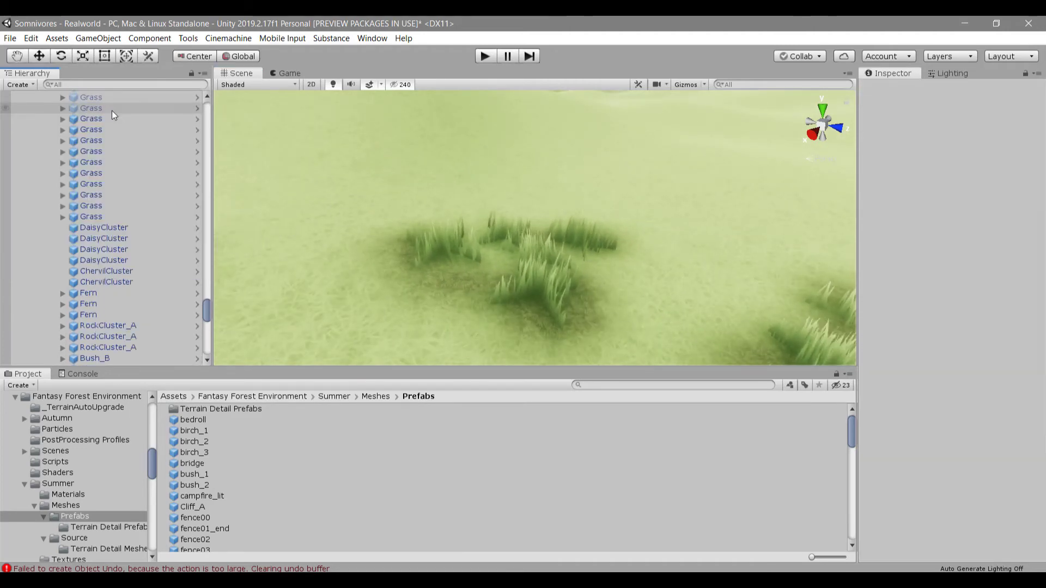
# Step: Enable the lowest remaining inactive Grass and the four above it, adjusting the height of the upper four
pyautogui.doubleClick(112, 109)
pyautogui.click(892, 90)
pyautogui.scroll(2, 104, 169)
pyautogui.click(104, 179)
pyautogui.keyDown('shift'); pyautogui.click(104, 146); pyautogui.keyUp('shift')
pyautogui.click(892, 90)
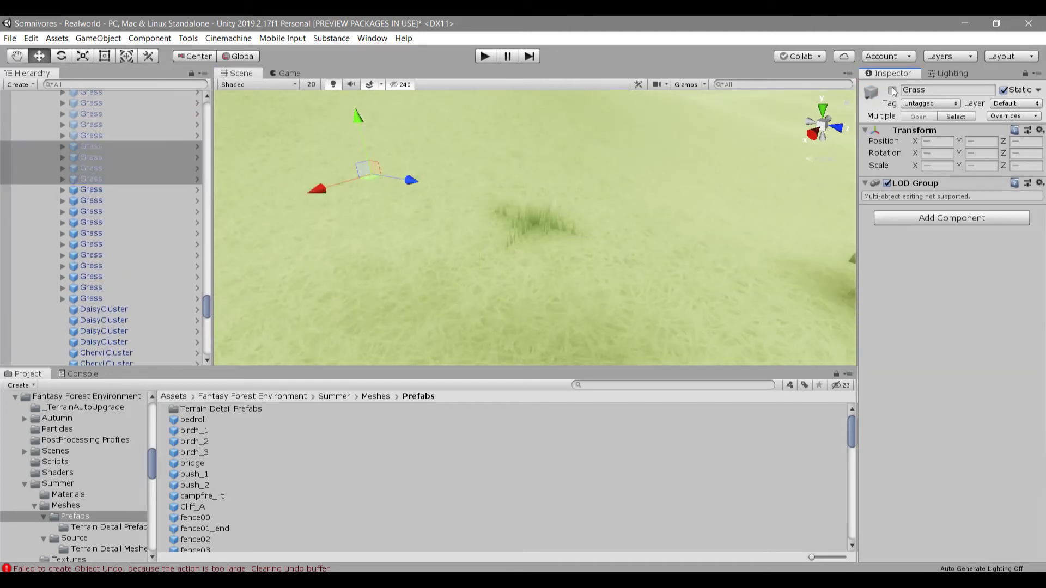
pyautogui.moveTo(357, 115); pyautogui.dragTo(357, 110)
# Step: Enable six more Grass objects further up the hierarchy and adjust their height together
pyautogui.click(86, 136)
pyautogui.scroll(3, 90, 163)
pyautogui.keyDown('shift'); pyautogui.click(92, 162); pyautogui.keyUp('shift')
pyautogui.click(892, 89)
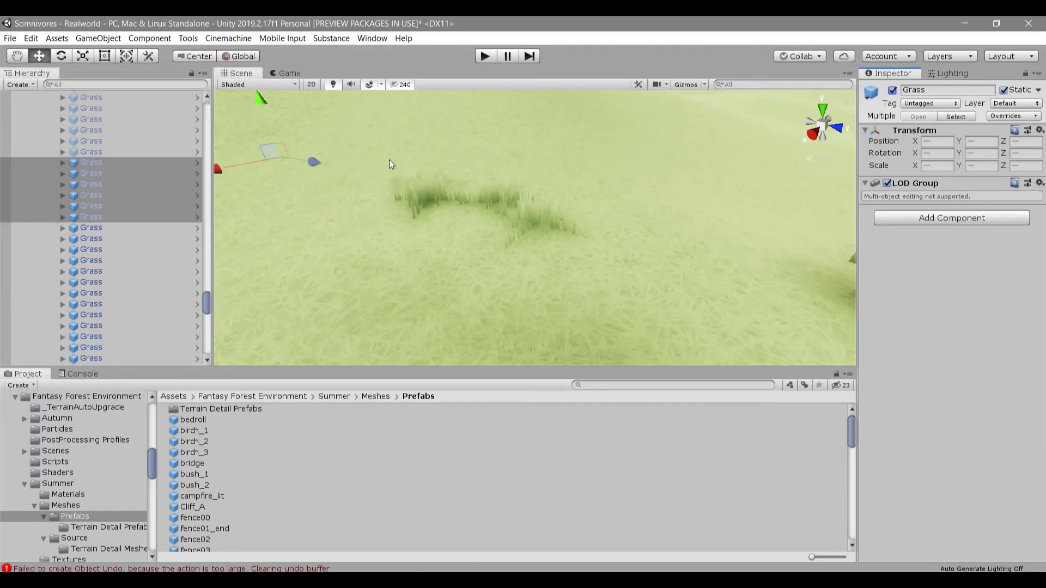
pyautogui.press('f')
pyautogui.moveTo(538, 180); pyautogui.dragTo(535, 162)
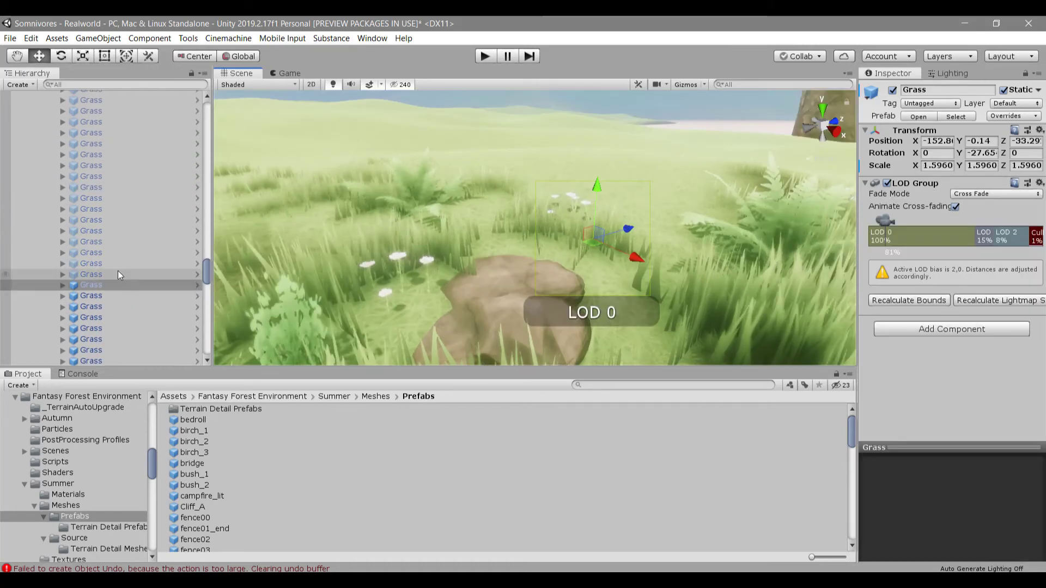
# Step: Delete the block of inactive Grass objects listed above the enabled ones for the flower and rock area
pyautogui.click(117, 271)
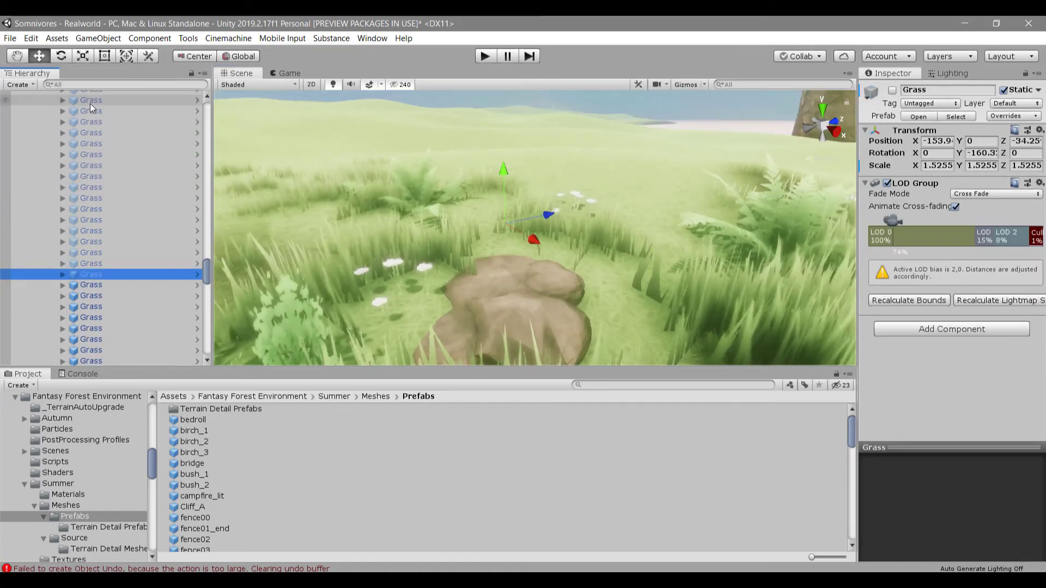
pyautogui.keyDown('shift'); pyautogui.click(90, 104); pyautogui.keyUp('shift')
pyautogui.press('Delete')
# Step: Enable the next two inactive Grass objects beside the flower-ringed rock and adjust their placement
pyautogui.scroll(4, 92, 187)
pyautogui.click(92, 253)
pyautogui.press('f')
pyautogui.moveTo(581, 188); pyautogui.dragTo(505, 257, button='middle')
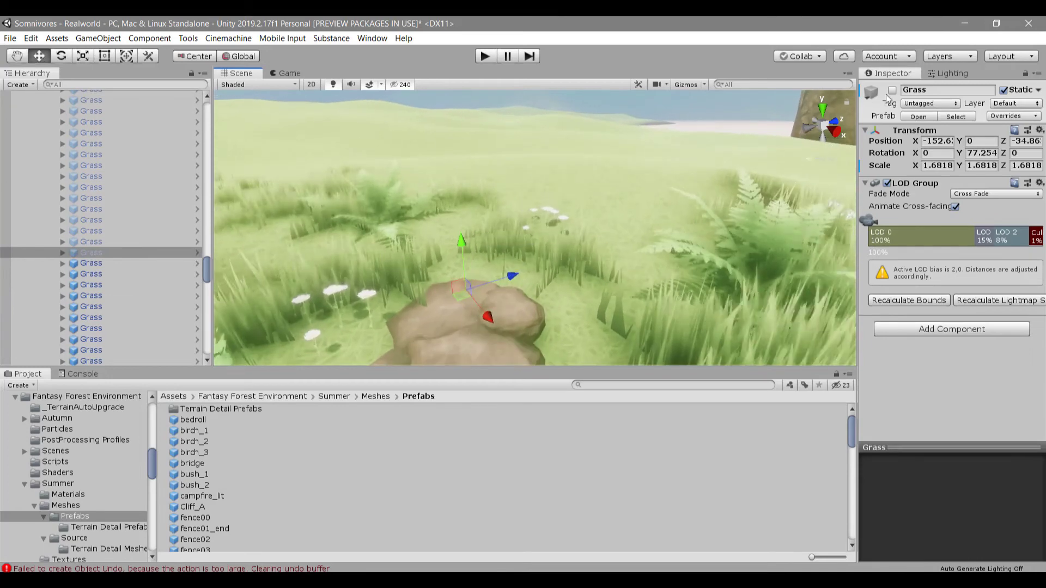
pyautogui.moveTo(462, 295); pyautogui.dragTo(554, 223)
pyautogui.click(100, 243)
pyautogui.moveTo(558, 158); pyautogui.dragTo(537, 178)
pyautogui.press('f')
# Step: Enable the next four inactive Grass objects up the hierarchy to fill in around the rock, daisies and ferns
pyautogui.click(100, 230)
pyautogui.press('f')
pyautogui.click(101, 220)
pyautogui.press('f')
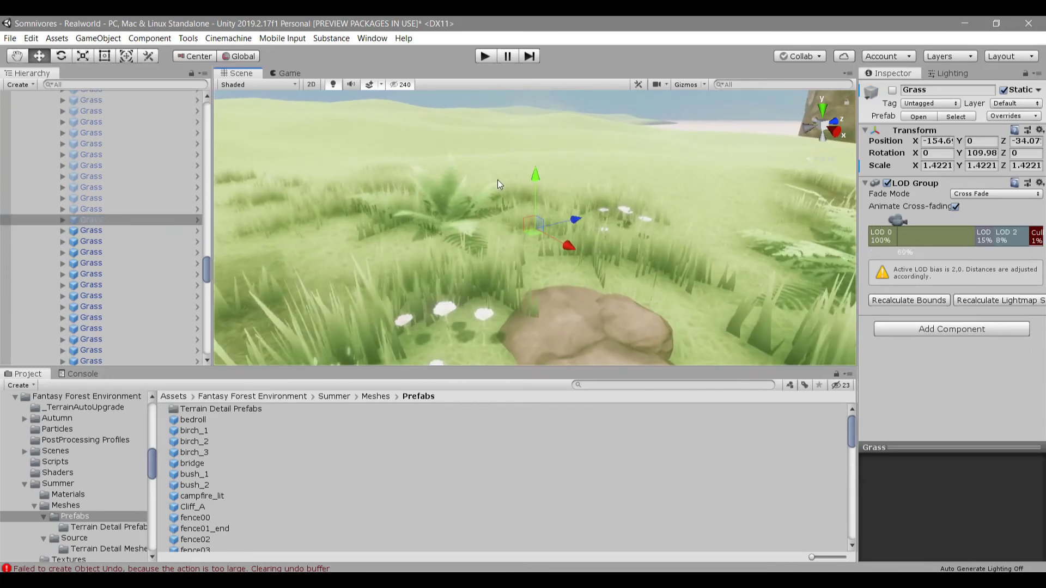
pyautogui.click(104, 208)
pyautogui.click(108, 199)
pyautogui.press('f')
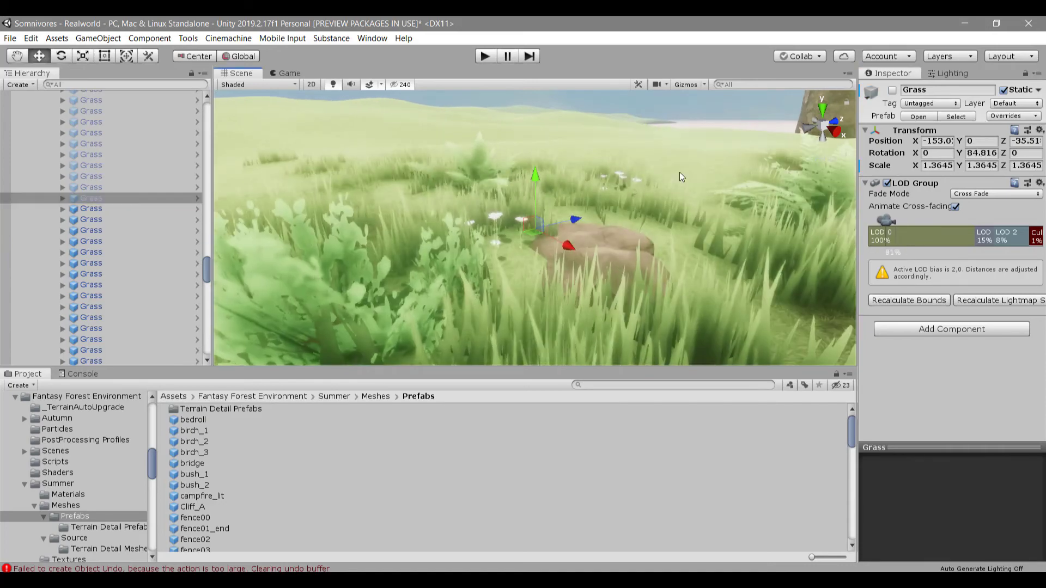
# Step: Enable four further Grass objects between the fern and the white flowers, lowering the first one toward the ground
pyautogui.click(508, 190)
pyautogui.press('f')
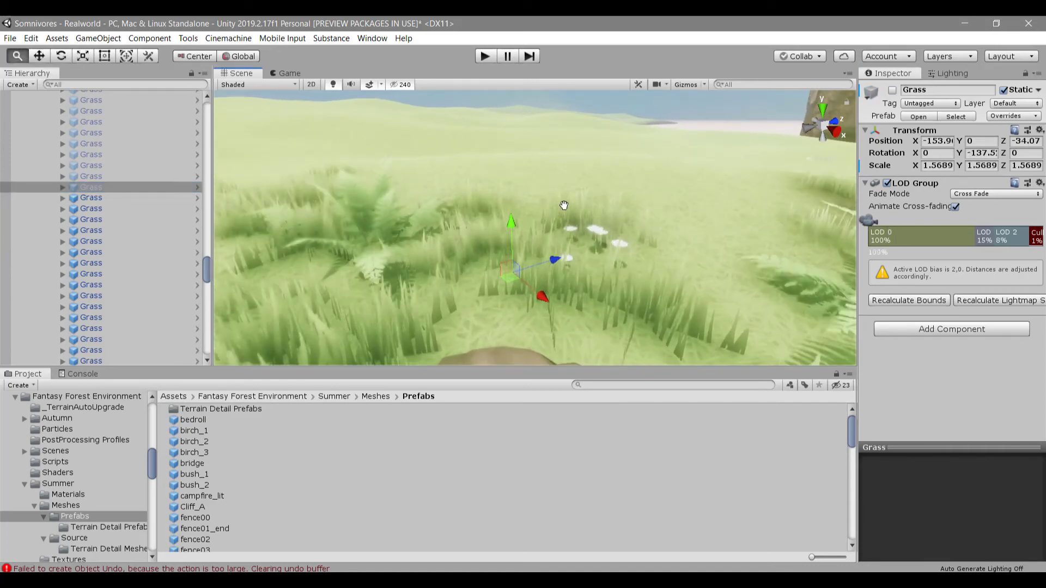
pyautogui.moveTo(514, 222); pyautogui.dragTo(515, 240)
pyautogui.click(91, 176)
pyautogui.click(892, 90)
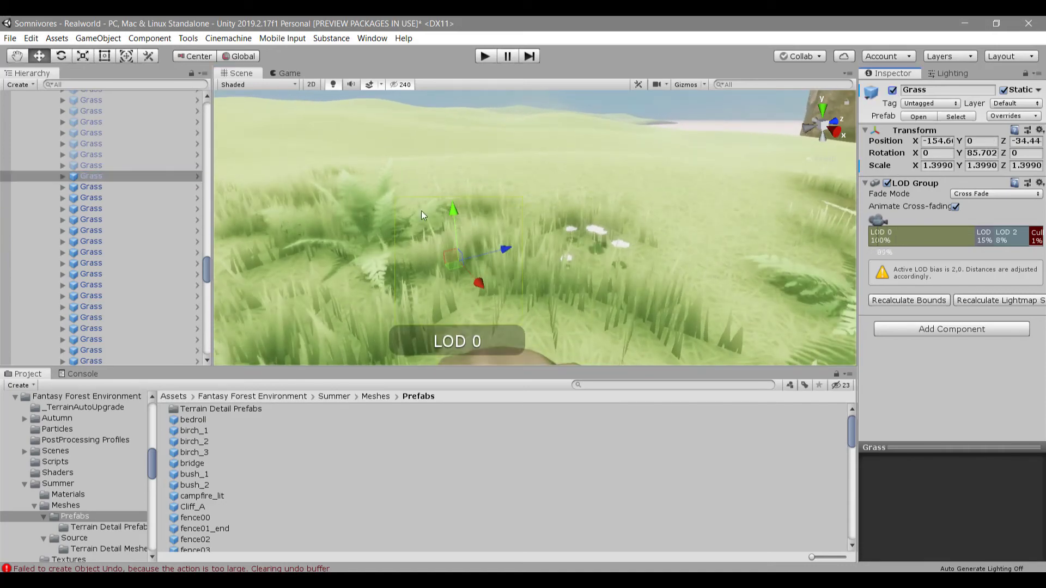
pyautogui.click(91, 165)
pyautogui.click(493, 234)
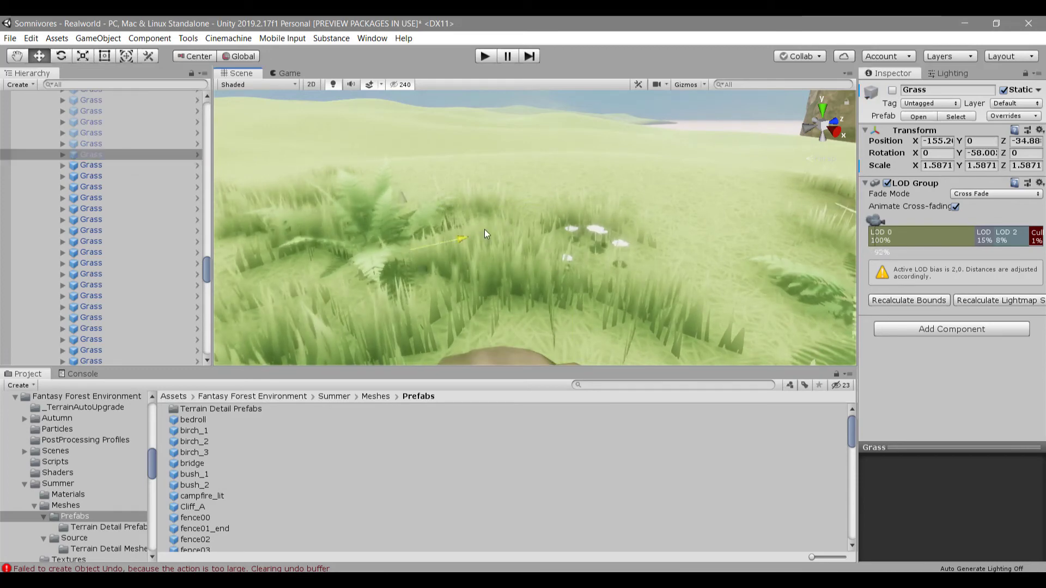
pyautogui.moveTo(481, 212); pyautogui.dragTo(427, 287, button='middle')
# Step: Delete the long run of inactive Grass objects above the ones just enabled near the fern
pyautogui.click(135, 143)
pyautogui.scroll(4, 125, 139)
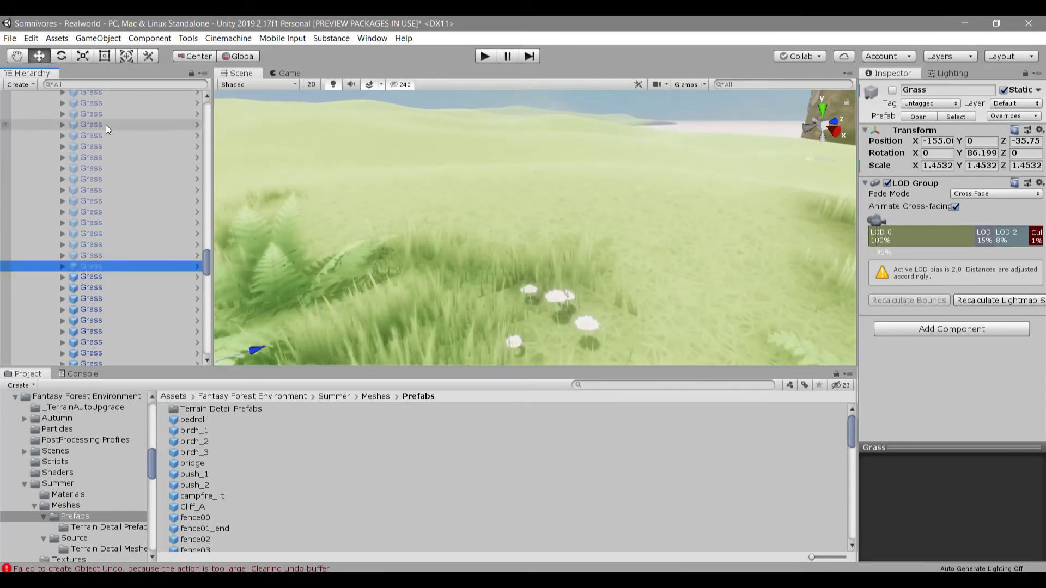
pyautogui.keyDown('shift'); pyautogui.click(106, 103); pyautogui.keyUp('shift')
pyautogui.press('Delete')
# Step: Frame the lowest inactive Grass on the open plain and enable it together with the next three Grass objects
pyautogui.scroll(2, 112, 303)
pyautogui.doubleClick(109, 336)
pyautogui.click(892, 89)
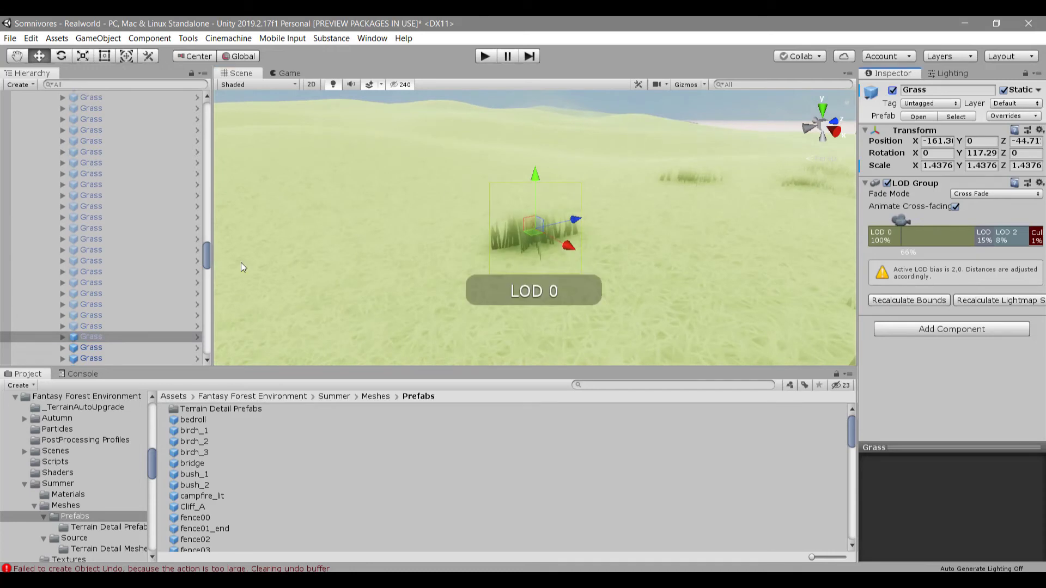
pyautogui.click(103, 326)
pyautogui.click(892, 90)
pyautogui.click(109, 313)
pyautogui.click(892, 90)
pyautogui.click(109, 303)
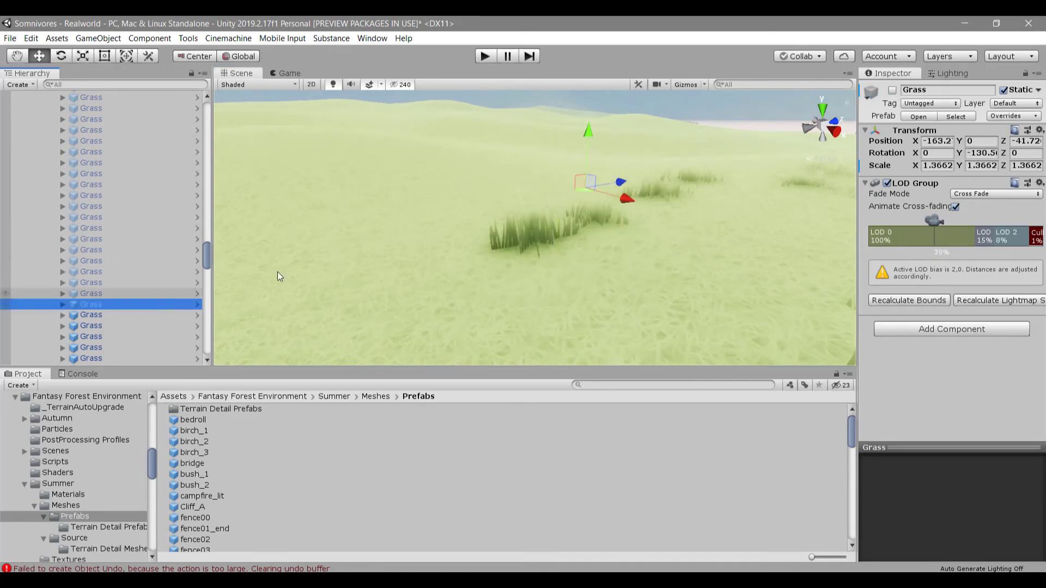
pyautogui.click(892, 89)
# Step: Enable five more Grass objects one by one up the hierarchy to thicken the open-plain patch
pyautogui.click(109, 294)
pyautogui.click(892, 90)
pyautogui.click(109, 282)
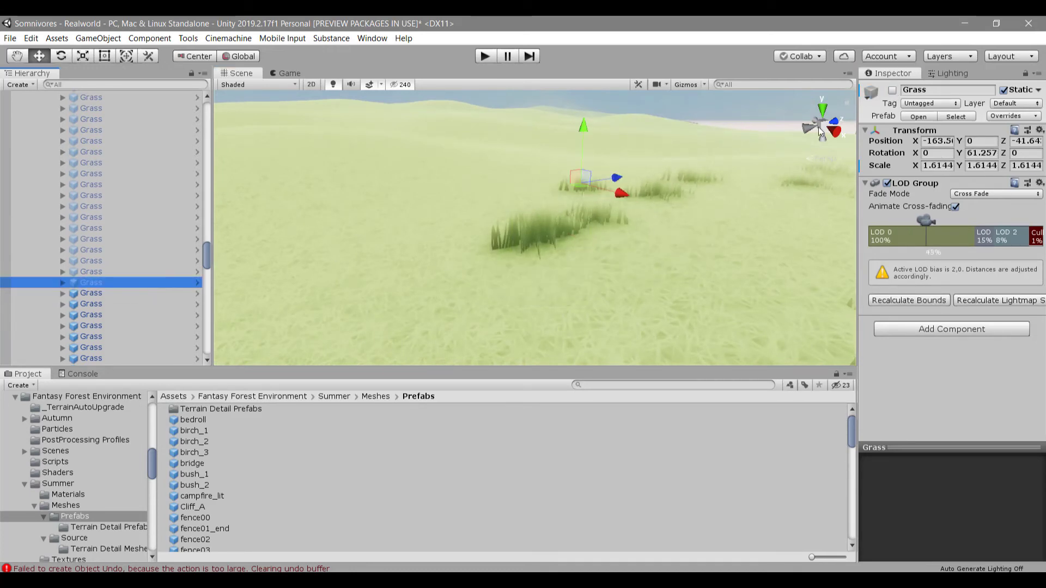
pyautogui.click(892, 90)
pyautogui.press('Up')
pyautogui.hotkey('alt', 'shift', 'a')
pyautogui.press('Up')
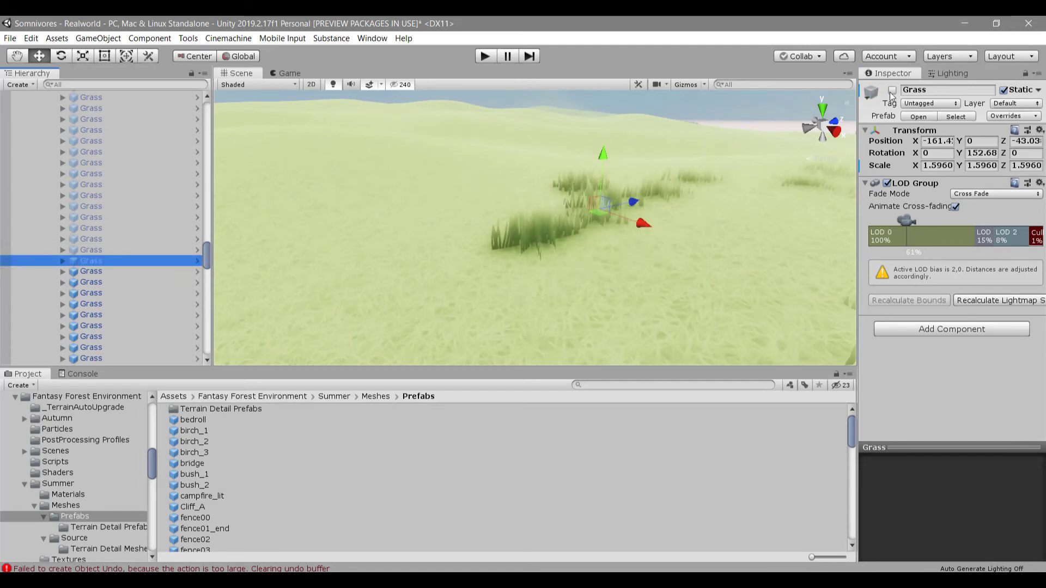
pyautogui.hotkey('alt', 'shift', 'a')
pyautogui.click(132, 249)
pyautogui.click(892, 89)
# Step: Delete the twenty inactive Grass objects directly above the enabled open-plain grass
pyautogui.click(129, 240)
pyautogui.scroll(3, 129, 240)
pyautogui.keyDown('shift'); pyautogui.click(116, 111); pyautogui.keyUp('shift')
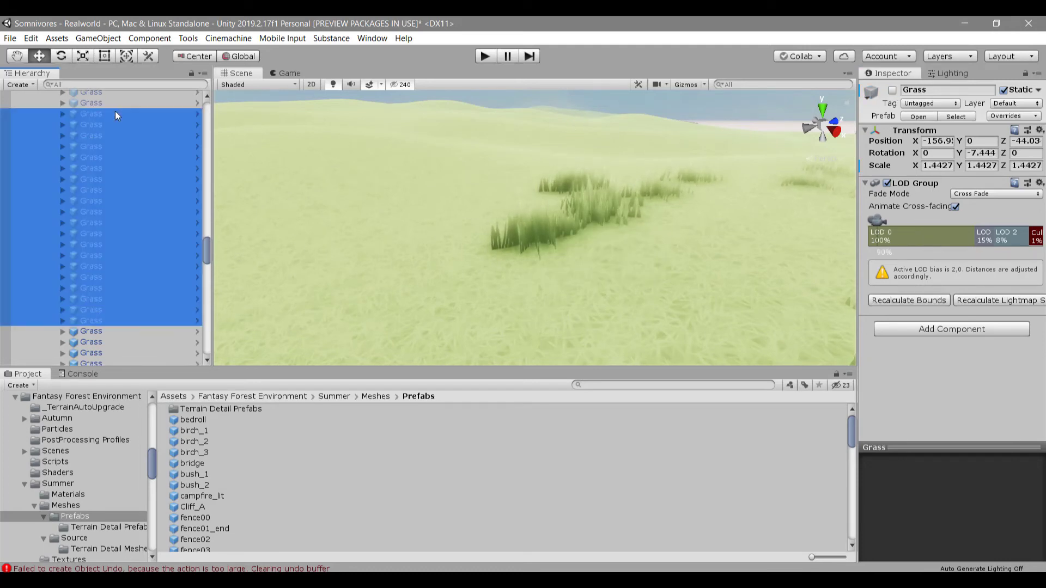
pyautogui.press('Delete')
# Step: Enable the next inactive Grass beside the large boulder and move it clear of the rock
pyautogui.doubleClick(117, 103)
pyautogui.hotkey('alt', 'shift', 'a')
pyautogui.keyDown('alt'); pyautogui.moveTo(718, 149); pyautogui.dragTo(792, 173); pyautogui.keyUp('alt')
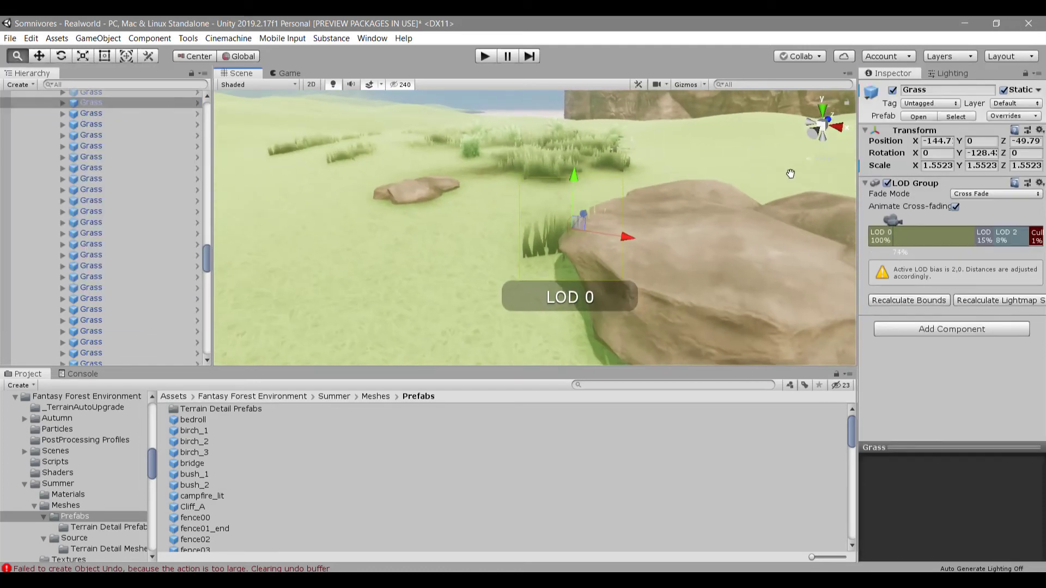
pyautogui.moveTo(577, 229); pyautogui.dragTo(524, 262)
# Step: Enable the next two inactive Grass objects on the open side of the large boulder
pyautogui.scroll(3, 145, 140)
pyautogui.click(134, 173)
pyautogui.keyDown('alt'); pyautogui.moveTo(531, 201); pyautogui.dragTo(701, 206); pyautogui.keyUp('alt')
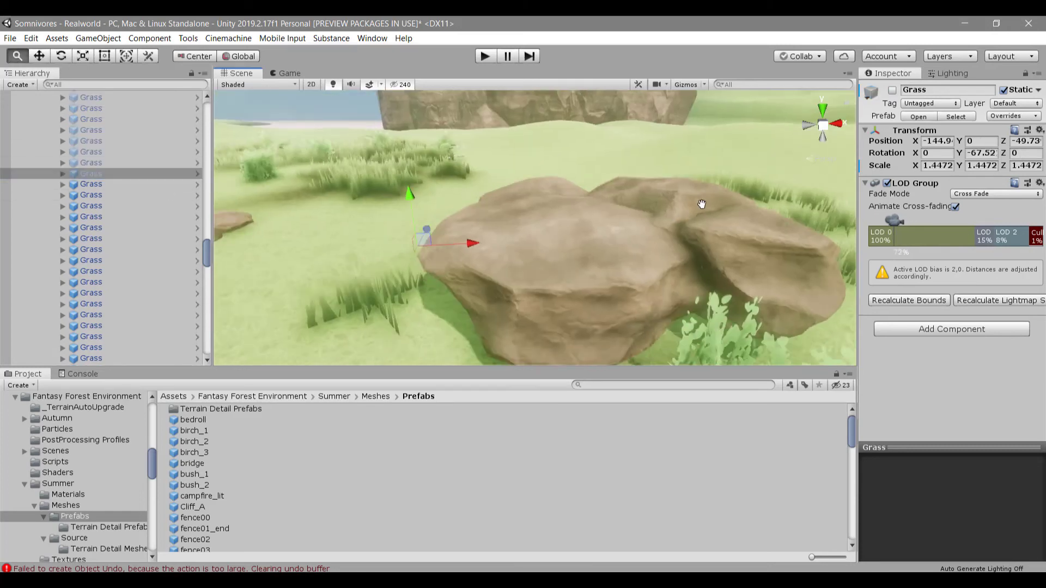
pyautogui.moveTo(701, 205); pyautogui.dragTo(842, 173, button='middle')
pyautogui.click(892, 91)
pyautogui.press('Up')
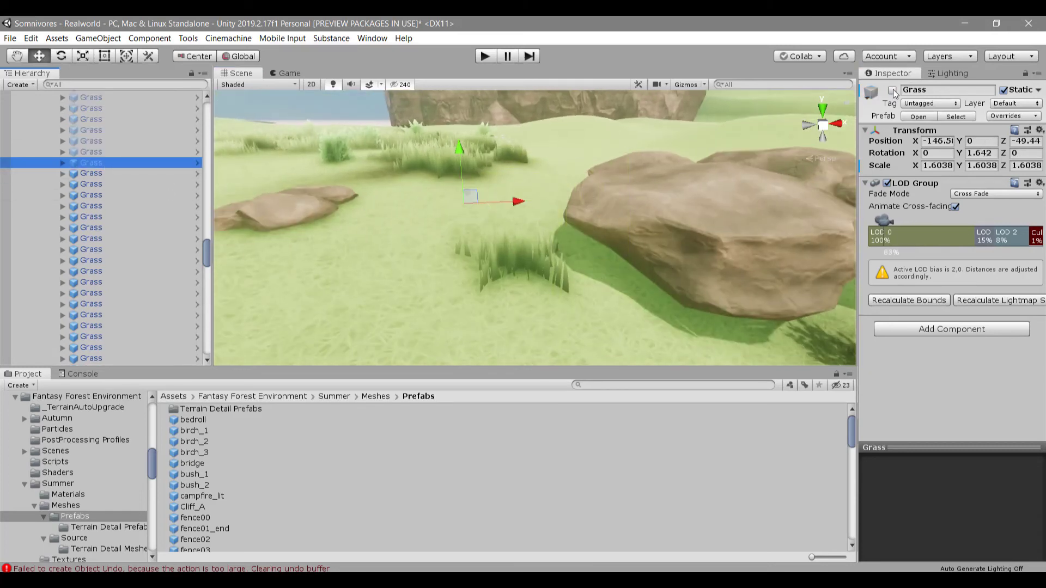
pyautogui.hotkey('alt', 'shift', 'a')
# Step: Enable three more Grass objects up the hierarchy, including the one directly behind the boulders
pyautogui.press('Up')
pyautogui.doubleClick(93, 142)
pyautogui.moveTo(505, 143); pyautogui.dragTo(532, 214)
pyautogui.click(892, 90)
pyautogui.click(93, 129)
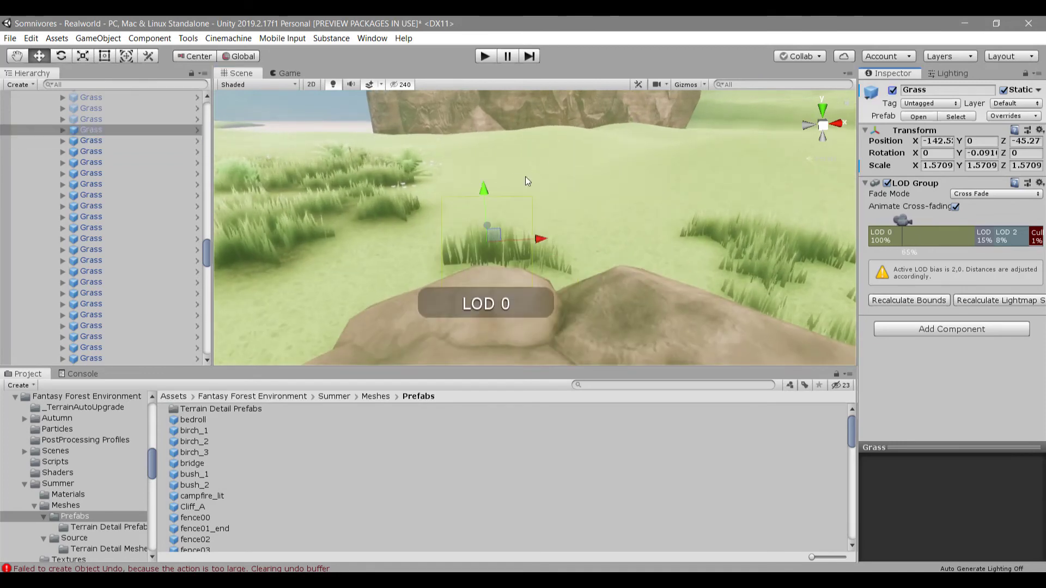
# Step: Enable the next two Grass objects behind the boulders and lower each one onto the ground
pyautogui.press('Up')
pyautogui.press('f')
pyautogui.click(892, 90)
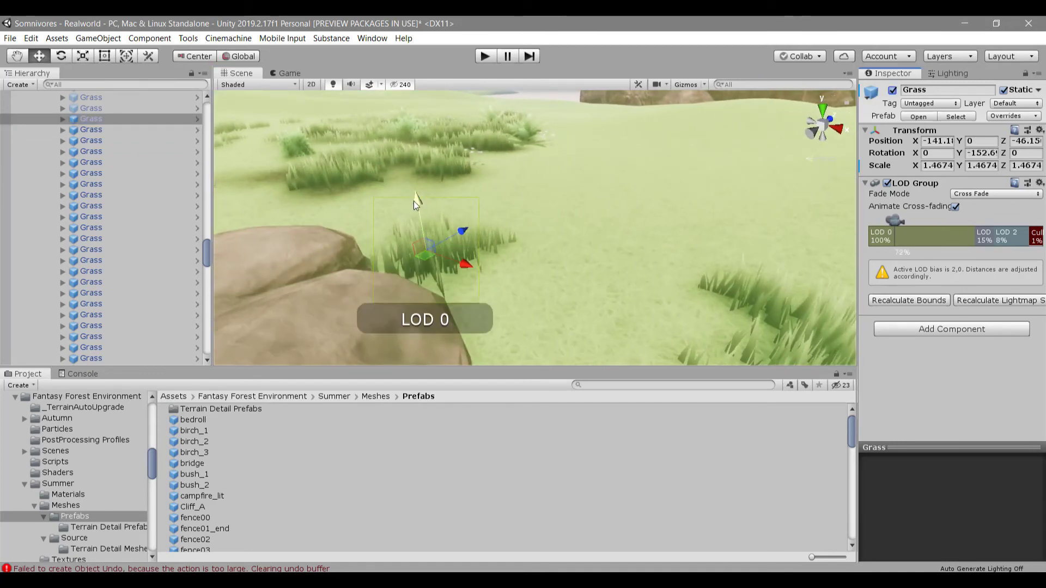
pyautogui.moveTo(415, 201); pyautogui.dragTo(421, 233)
pyautogui.click(95, 108)
pyautogui.click(892, 90)
pyautogui.moveTo(434, 132); pyautogui.dragTo(436, 148)
pyautogui.press('Up')
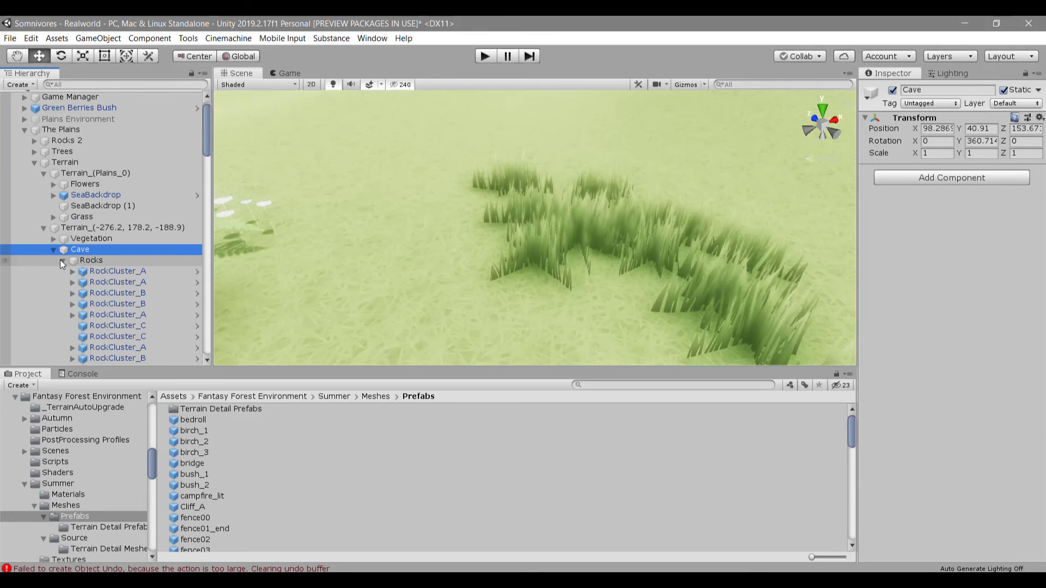
# Step: Frame the first RockCluster_A in the Cave's Rocks group and turn on selection outlines in the scene view
pyautogui.doubleClick(117, 271)
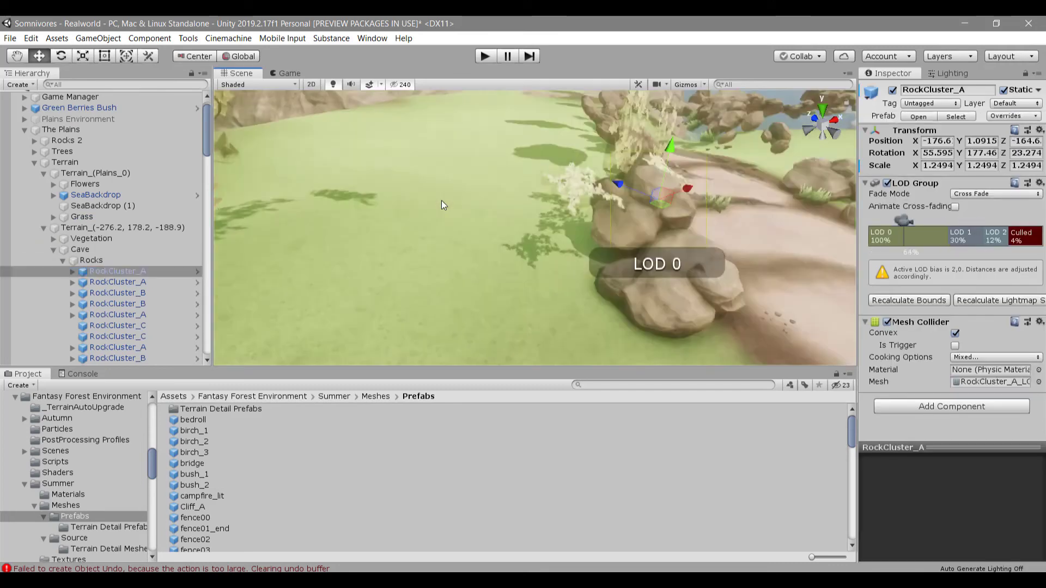
pyautogui.moveTo(507, 240); pyautogui.dragTo(316, 268, button='middle')
pyautogui.click(688, 85)
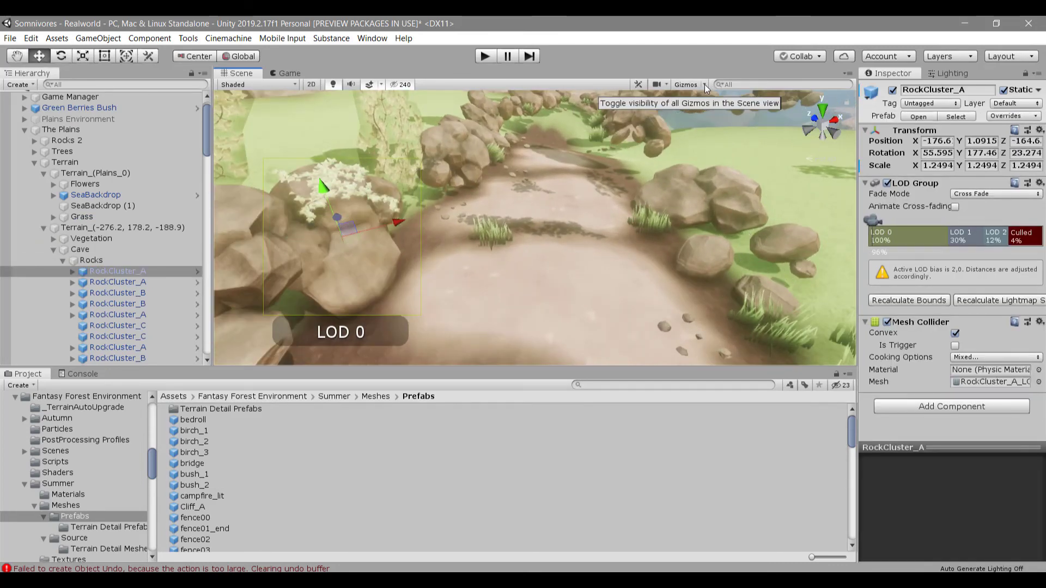
pyautogui.click(705, 85)
pyautogui.click(673, 24)
# Step: Examine the RockCluster_B and RockCluster_A objects of the Cave's Rocks group along the dirt path
pyautogui.moveTo(506, 207); pyautogui.dragTo(458, 172, button='right')
pyautogui.click(473, 228)
pyautogui.moveTo(473, 228); pyautogui.dragTo(709, 218, button='right')
pyautogui.click(118, 293)
pyautogui.press('f')
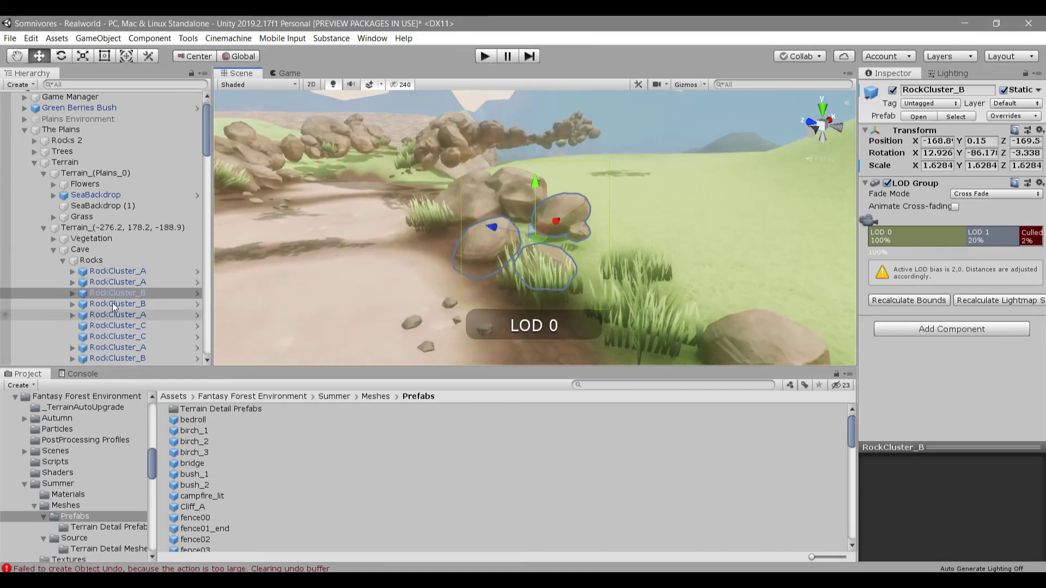
pyautogui.doubleClick(112, 304)
pyautogui.doubleClick(113, 314)
pyautogui.moveTo(351, 245); pyautogui.dragTo(263, 257, button='right')
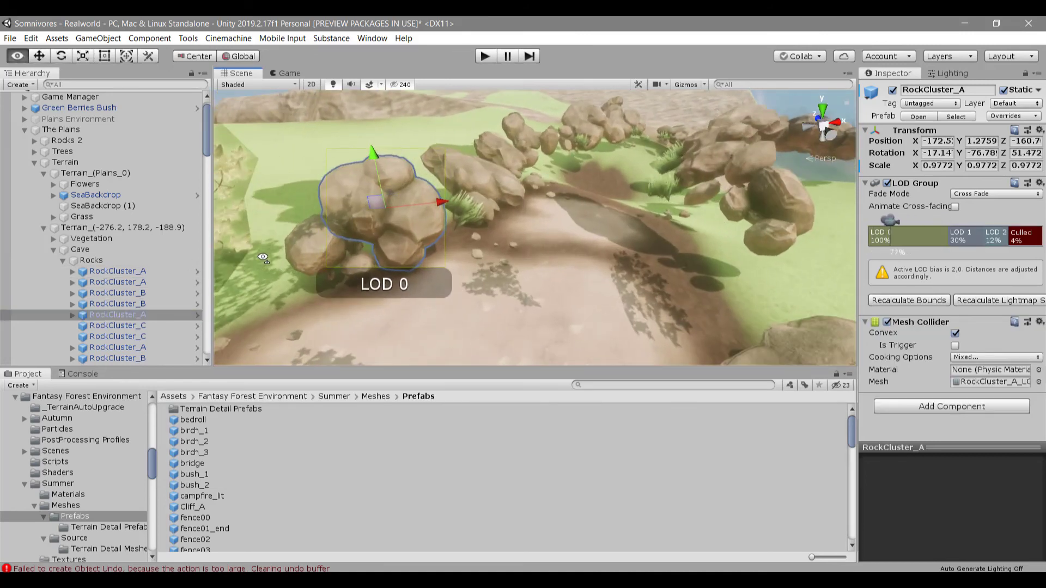
# Step: Raise the RockCluster_C beside the dirt path slightly, and select the RockCluster_A farther along the row of rocks
pyautogui.click(381, 276)
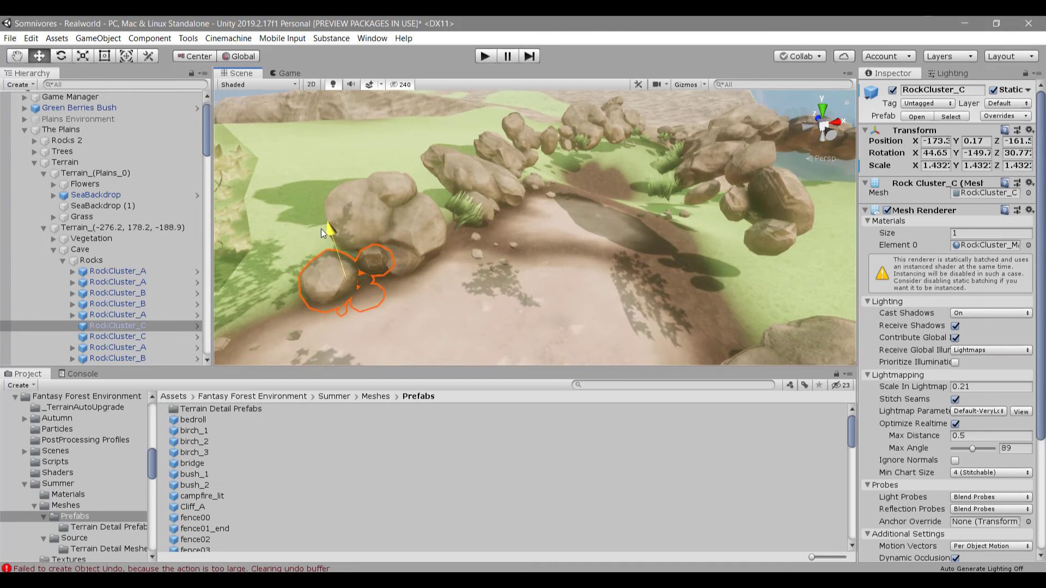
pyautogui.moveTo(322, 229); pyautogui.dragTo(328, 224)
pyautogui.click(107, 337)
pyautogui.moveTo(425, 233); pyautogui.dragTo(554, 227, button='right')
pyautogui.moveTo(554, 227); pyautogui.dragTo(601, 266, button='middle')
pyautogui.moveTo(509, 198); pyautogui.dragTo(681, 254, button='right')
pyautogui.click(469, 238)
pyautogui.moveTo(681, 254); pyautogui.dragTo(762, 259, button='middle')
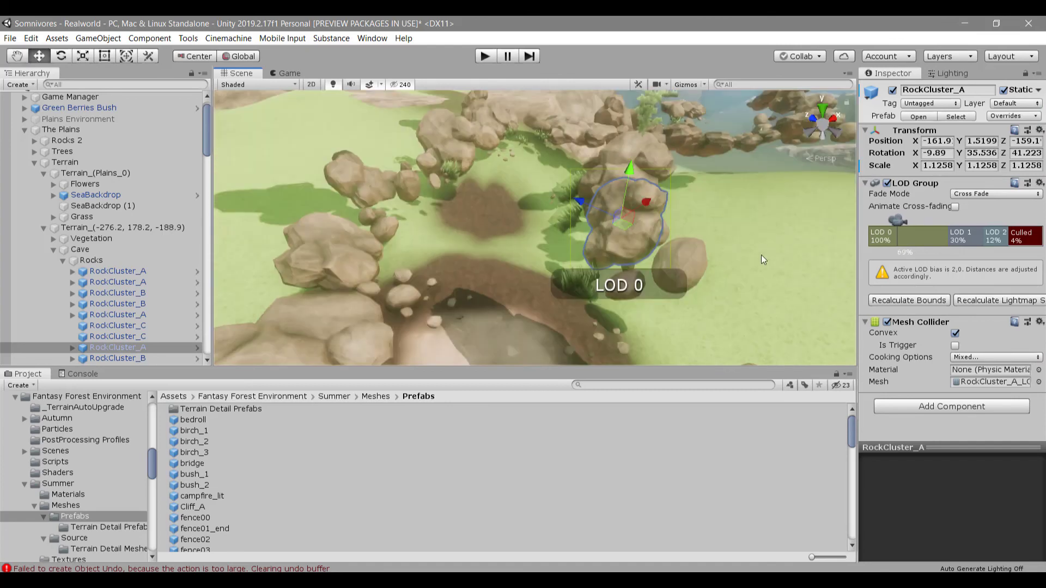
# Step: Select the cave terrain and prepare texture painting with the dark brown soil layer and a brush size of 7
pyautogui.click(762, 255)
pyautogui.click(929, 188)
pyautogui.click(904, 202)
pyautogui.click(899, 228)
pyautogui.scroll(-15, 962, 430)
pyautogui.click(909, 223)
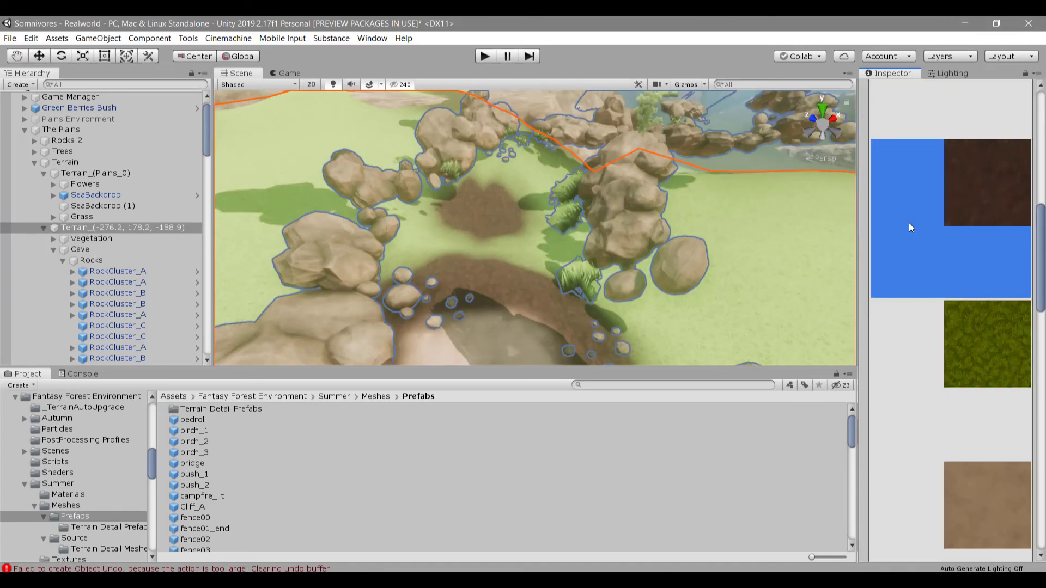
pyautogui.scroll(-10, 962, 419)
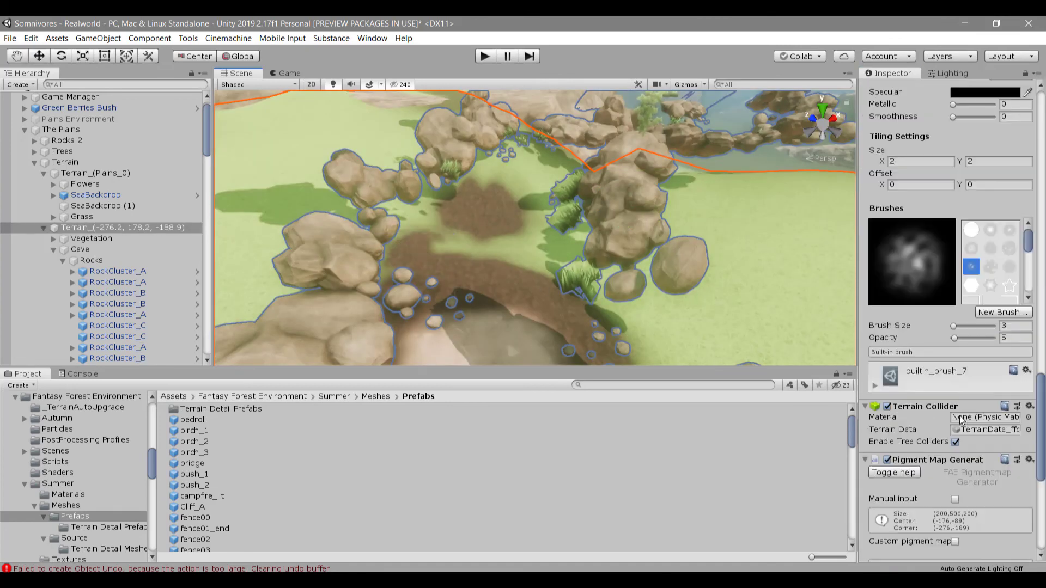
pyautogui.write('7')
# Step: Paint dark brown soil over the grass between the two rows of rocks beyond the cave path
pyautogui.moveTo(577, 305)
pyautogui.mouseDown()
pyautogui.moveTo(517, 256)
pyautogui.moveTo(567, 260)
pyautogui.moveTo(589, 228)
pyautogui.moveTo(413, 213)
pyautogui.moveTo(371, 236)
pyautogui.moveTo(499, 210)
pyautogui.mouseUp()
pyautogui.moveTo(499, 210); pyautogui.dragTo(411, 238, button='right')
pyautogui.keyDown('alt'); pyautogui.moveTo(411, 238); pyautogui.dragTo(400, 226); pyautogui.keyUp('alt')
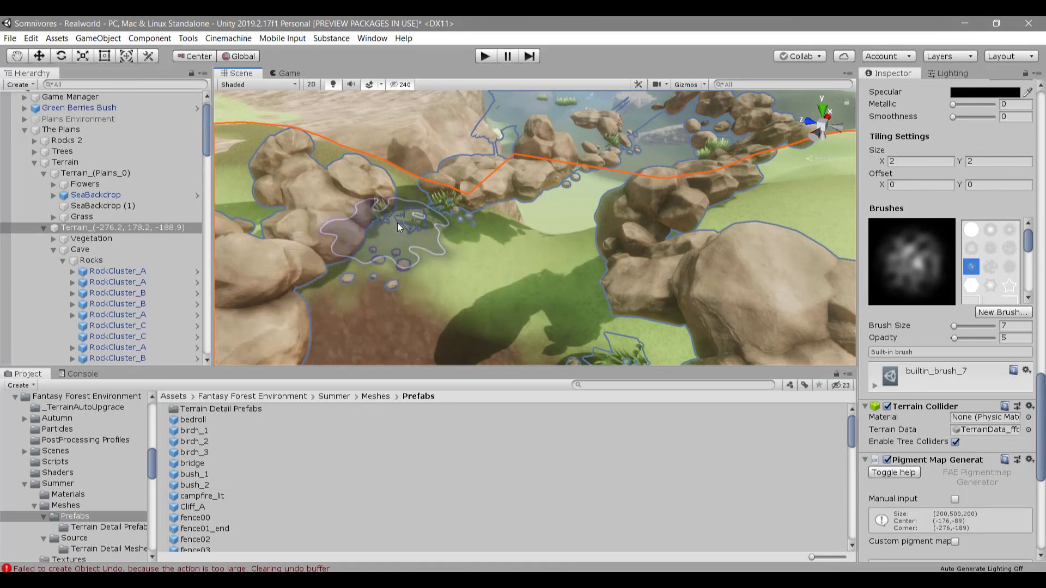
pyautogui.moveTo(478, 256)
pyautogui.mouseDown()
pyautogui.moveTo(581, 289)
pyautogui.moveTo(521, 248)
pyautogui.moveTo(542, 236)
pyautogui.mouseUp()
pyautogui.moveTo(542, 236)
pyautogui.keyDown('alt'); pyautogui.mouseDown(button='right')
pyautogui.moveTo(563, 286)
pyautogui.moveTo(567, 227)
pyautogui.mouseUp(button='right'); pyautogui.keyUp('alt')
pyautogui.keyDown('alt'); pyautogui.moveTo(567, 228); pyautogui.dragTo(524, 301); pyautogui.keyUp('alt')
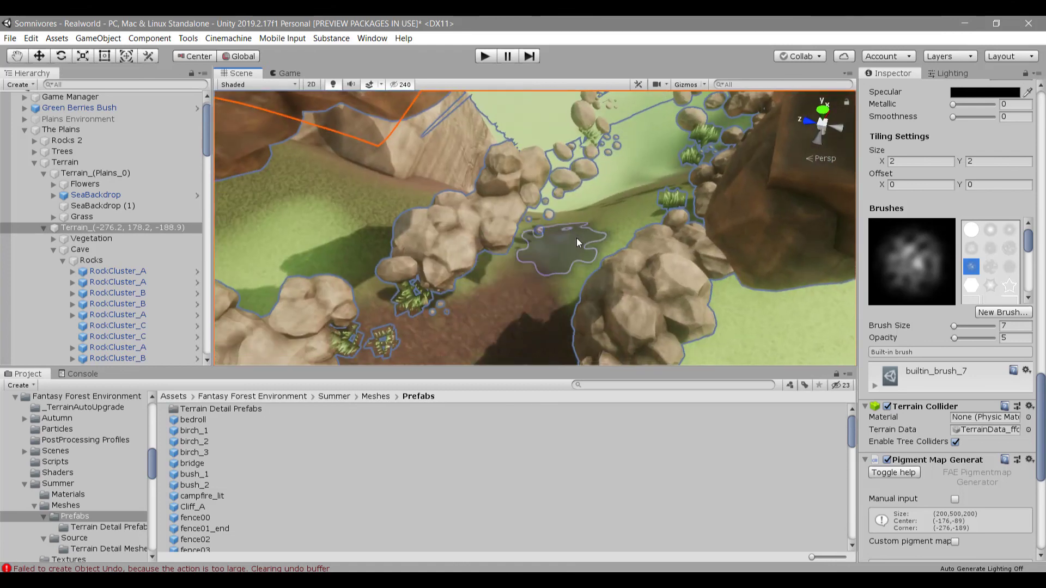
# Step: Extend the dark soil across the remaining grass between the rocks, up to the far end of the passage
pyautogui.keyDown('alt'); pyautogui.moveTo(458, 275); pyautogui.dragTo(508, 222, button='right'); pyautogui.keyUp('alt')
pyautogui.moveTo(508, 223); pyautogui.dragTo(532, 188, button='middle')
pyautogui.keyDown('alt'); pyautogui.moveTo(533, 189); pyautogui.dragTo(567, 256); pyautogui.keyUp('alt')
pyautogui.keyDown('alt'); pyautogui.moveTo(567, 257); pyautogui.dragTo(542, 206, button='right'); pyautogui.keyUp('alt')
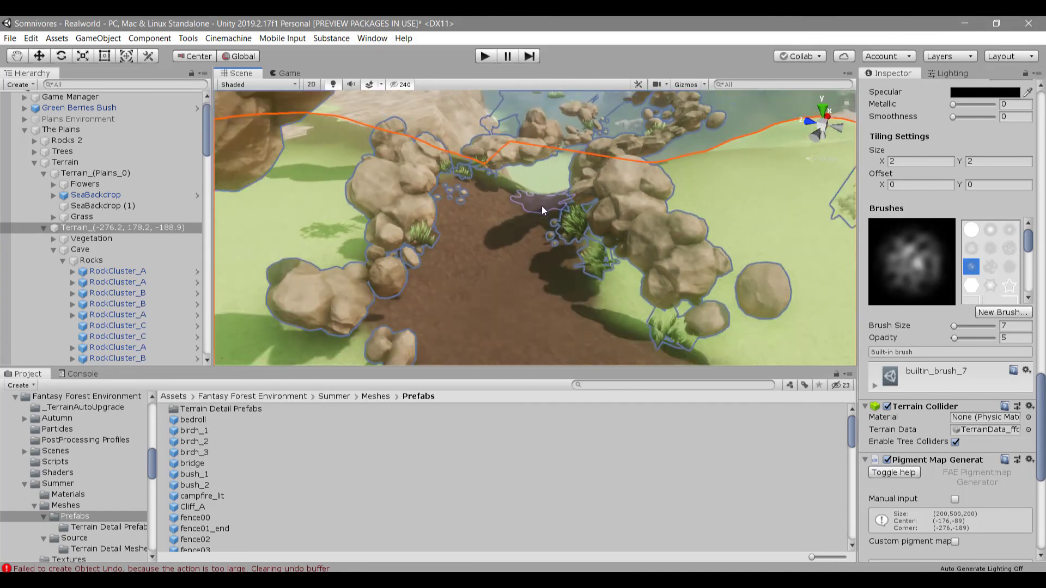
pyautogui.keyDown('alt'); pyautogui.moveTo(542, 206); pyautogui.dragTo(522, 179); pyautogui.keyUp('alt')
pyautogui.keyDown('alt'); pyautogui.moveTo(521, 179); pyautogui.dragTo(493, 180, button='right'); pyautogui.keyUp('alt')
pyautogui.moveTo(494, 180); pyautogui.dragTo(461, 180, button='middle')
pyautogui.keyDown('alt'); pyautogui.moveTo(461, 179); pyautogui.dragTo(505, 226, button='right'); pyautogui.keyUp('alt')
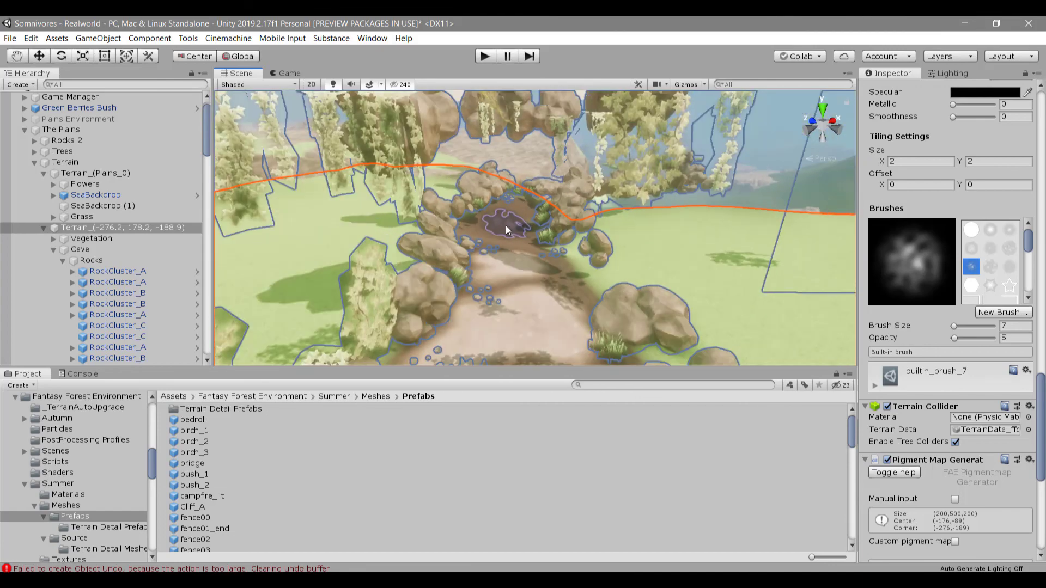
# Step: Collapse the cave terrain in the hierarchy and select the FAE_Demo1 scene in Fantasy Adventure Environment's _DemoScenes folder
pyautogui.click(42, 228)
pyautogui.scroll(5, 68, 462)
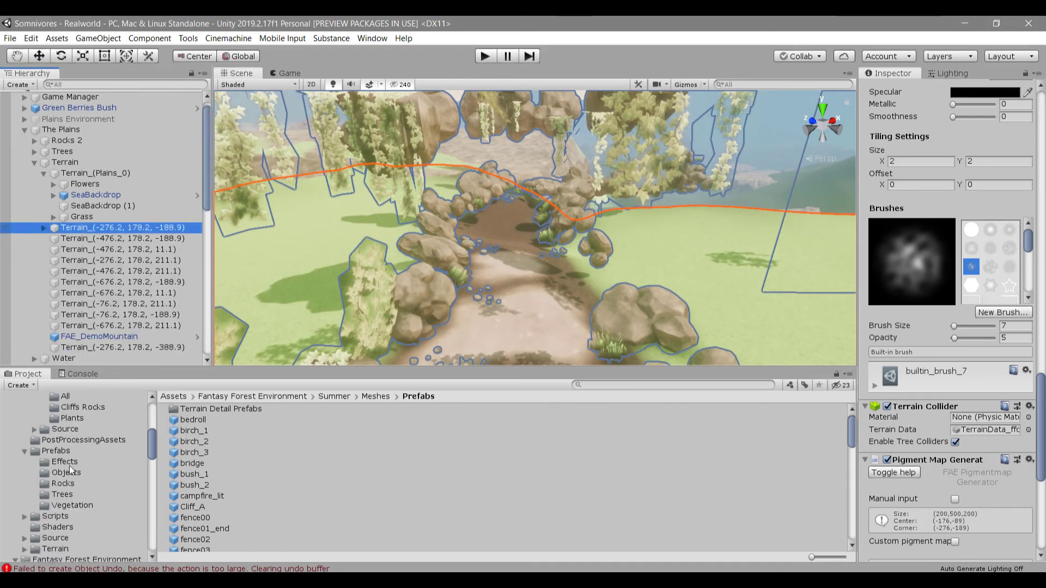
pyautogui.scroll(3, 70, 466)
pyautogui.click(71, 434)
pyautogui.click(197, 474)
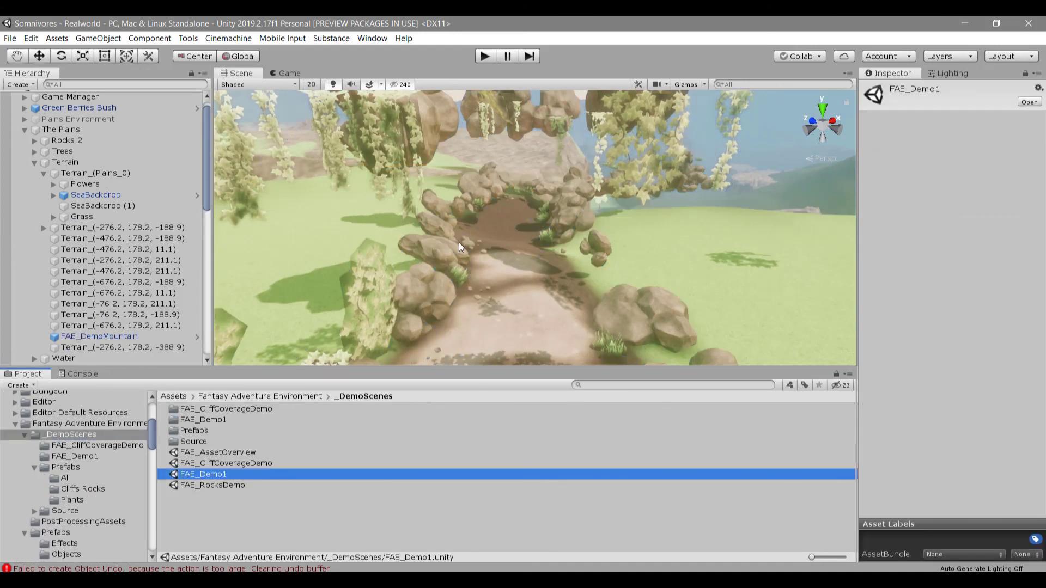